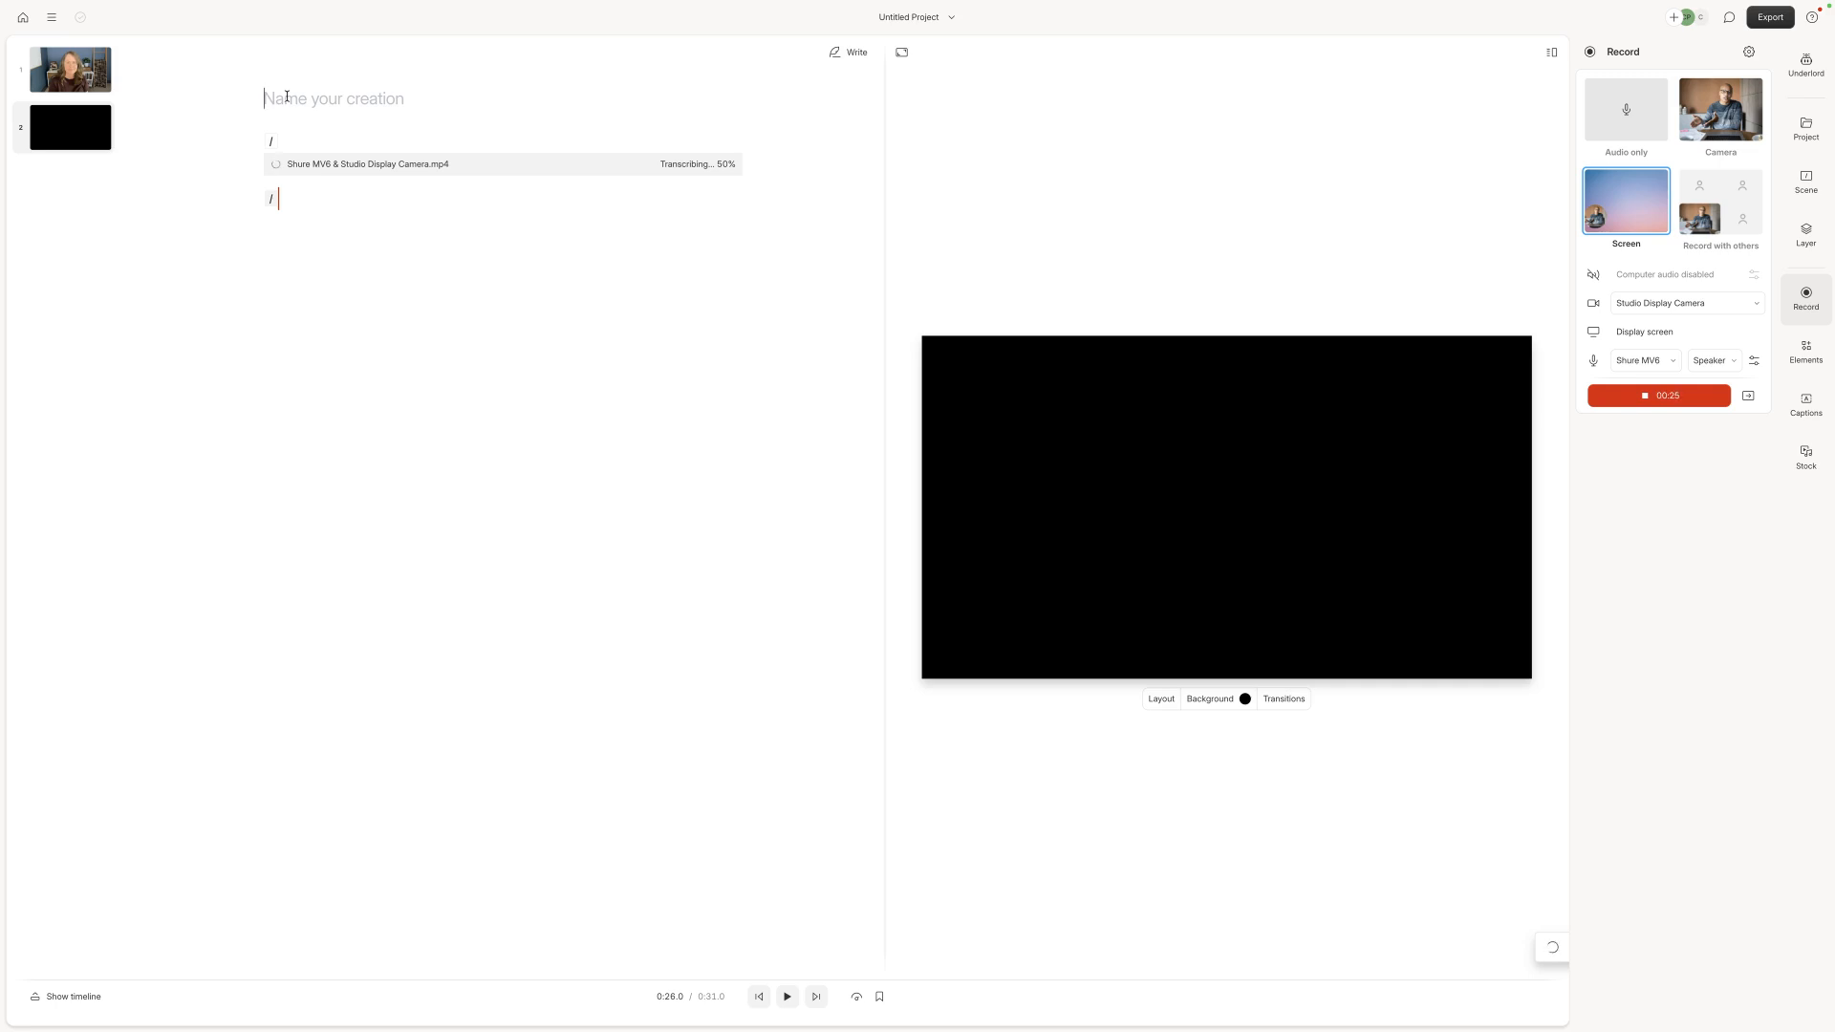
Step: Title the project "How to use Descript to record and edit YouTube videos"
text(How to use Descript to record YouTube videos)
click(489, 101)
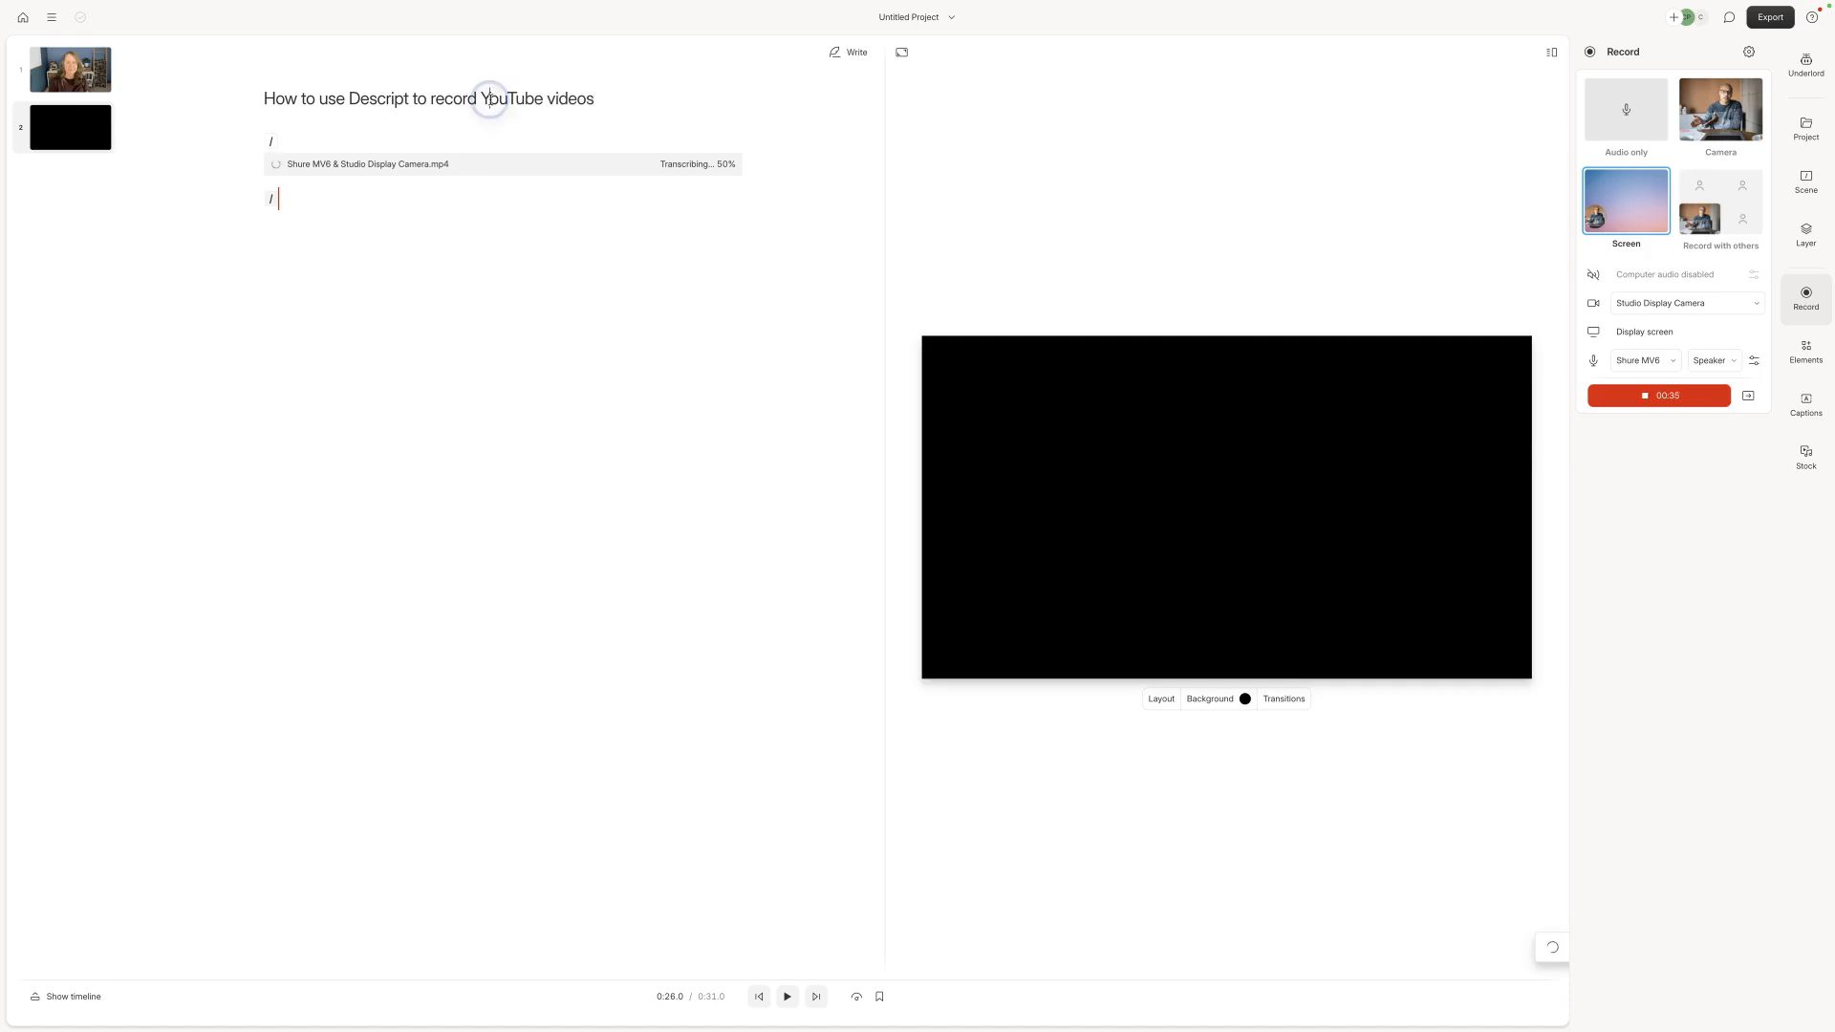
text(and edit)
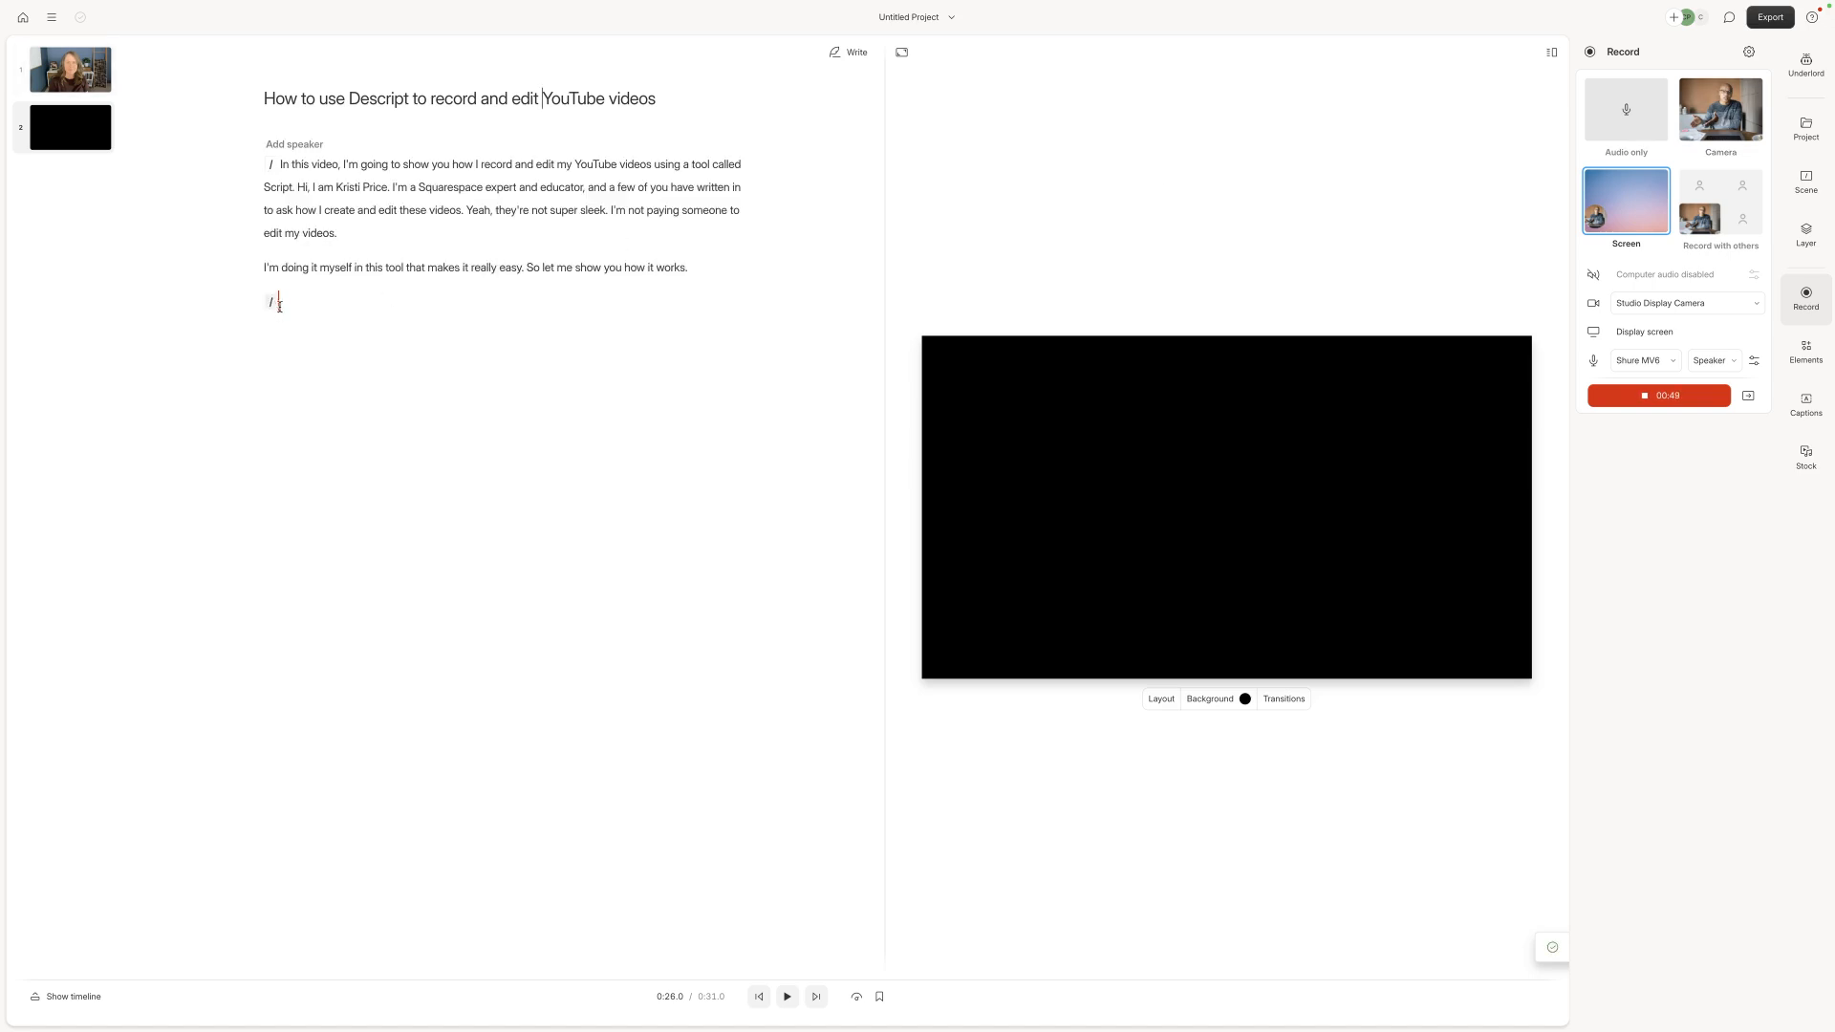
Step: Place the cursor in the empty section below the intro transcript and stop the running screen recording
click(285, 305)
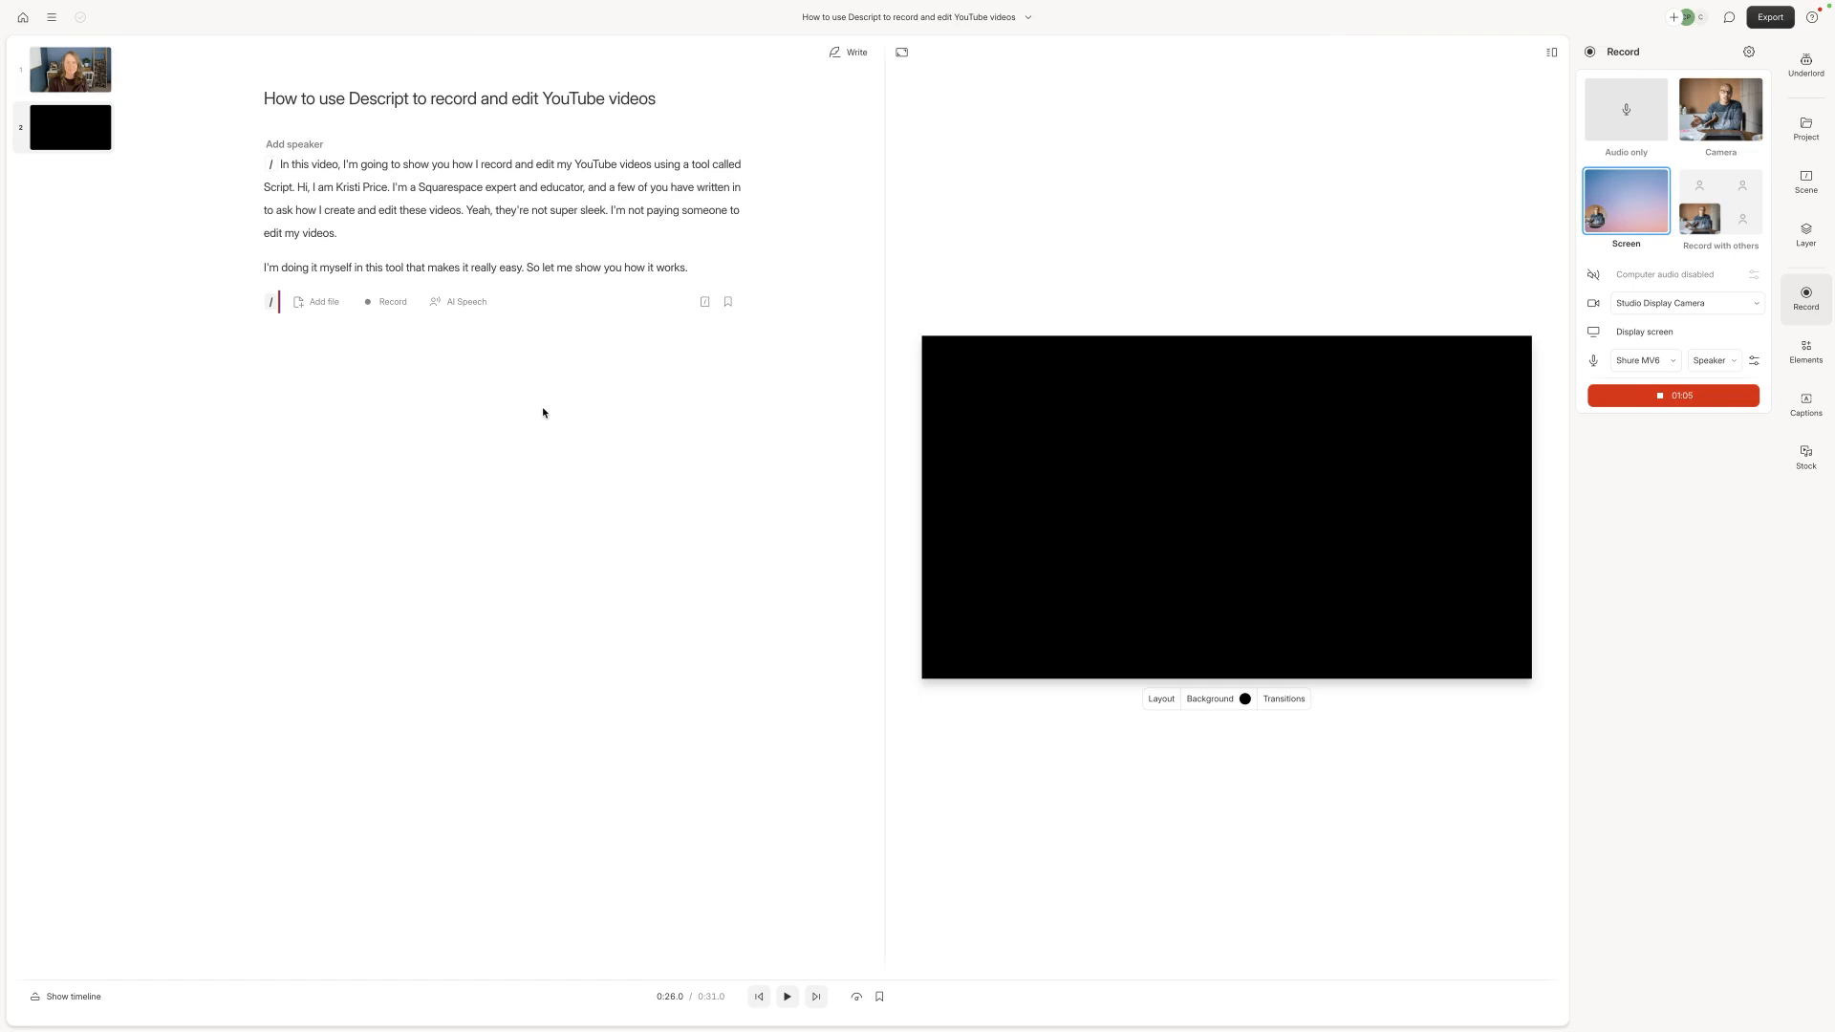
click(1684, 396)
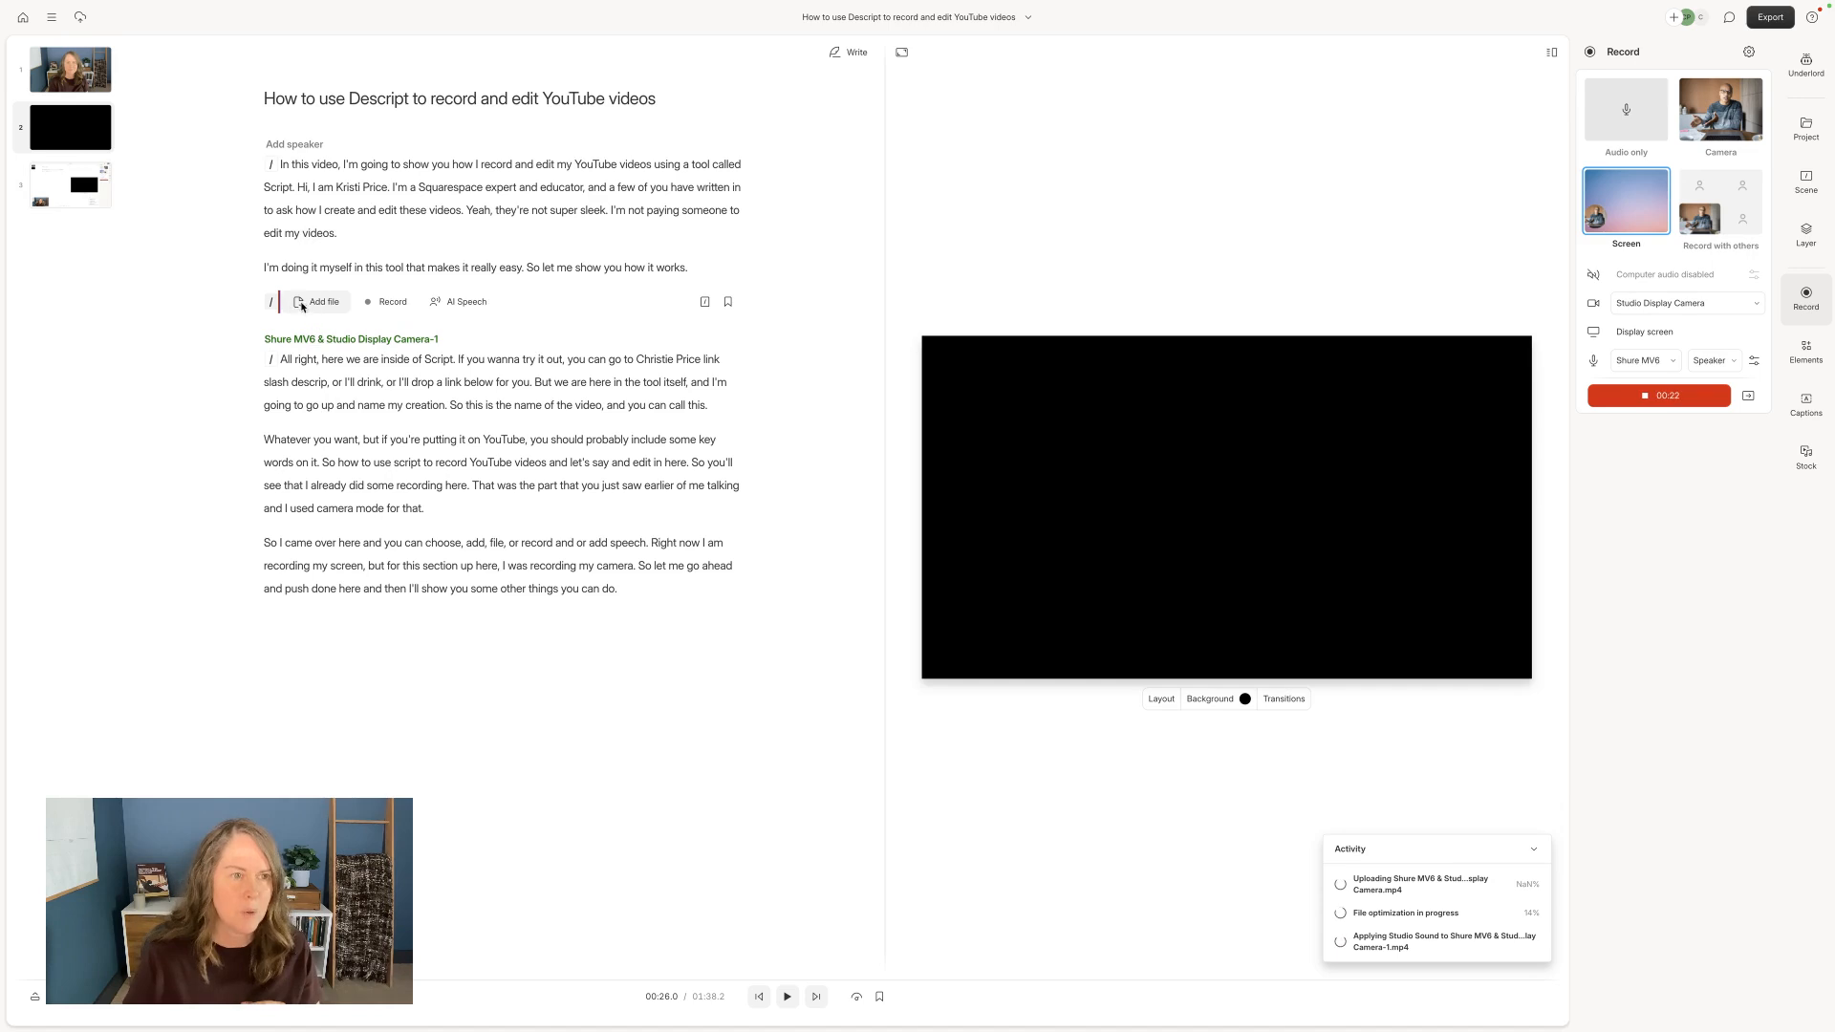
Step: Add a new scene after "So let me show you how it works." and insert 2024 YouTube Intro.mp4 into it
click(712, 268)
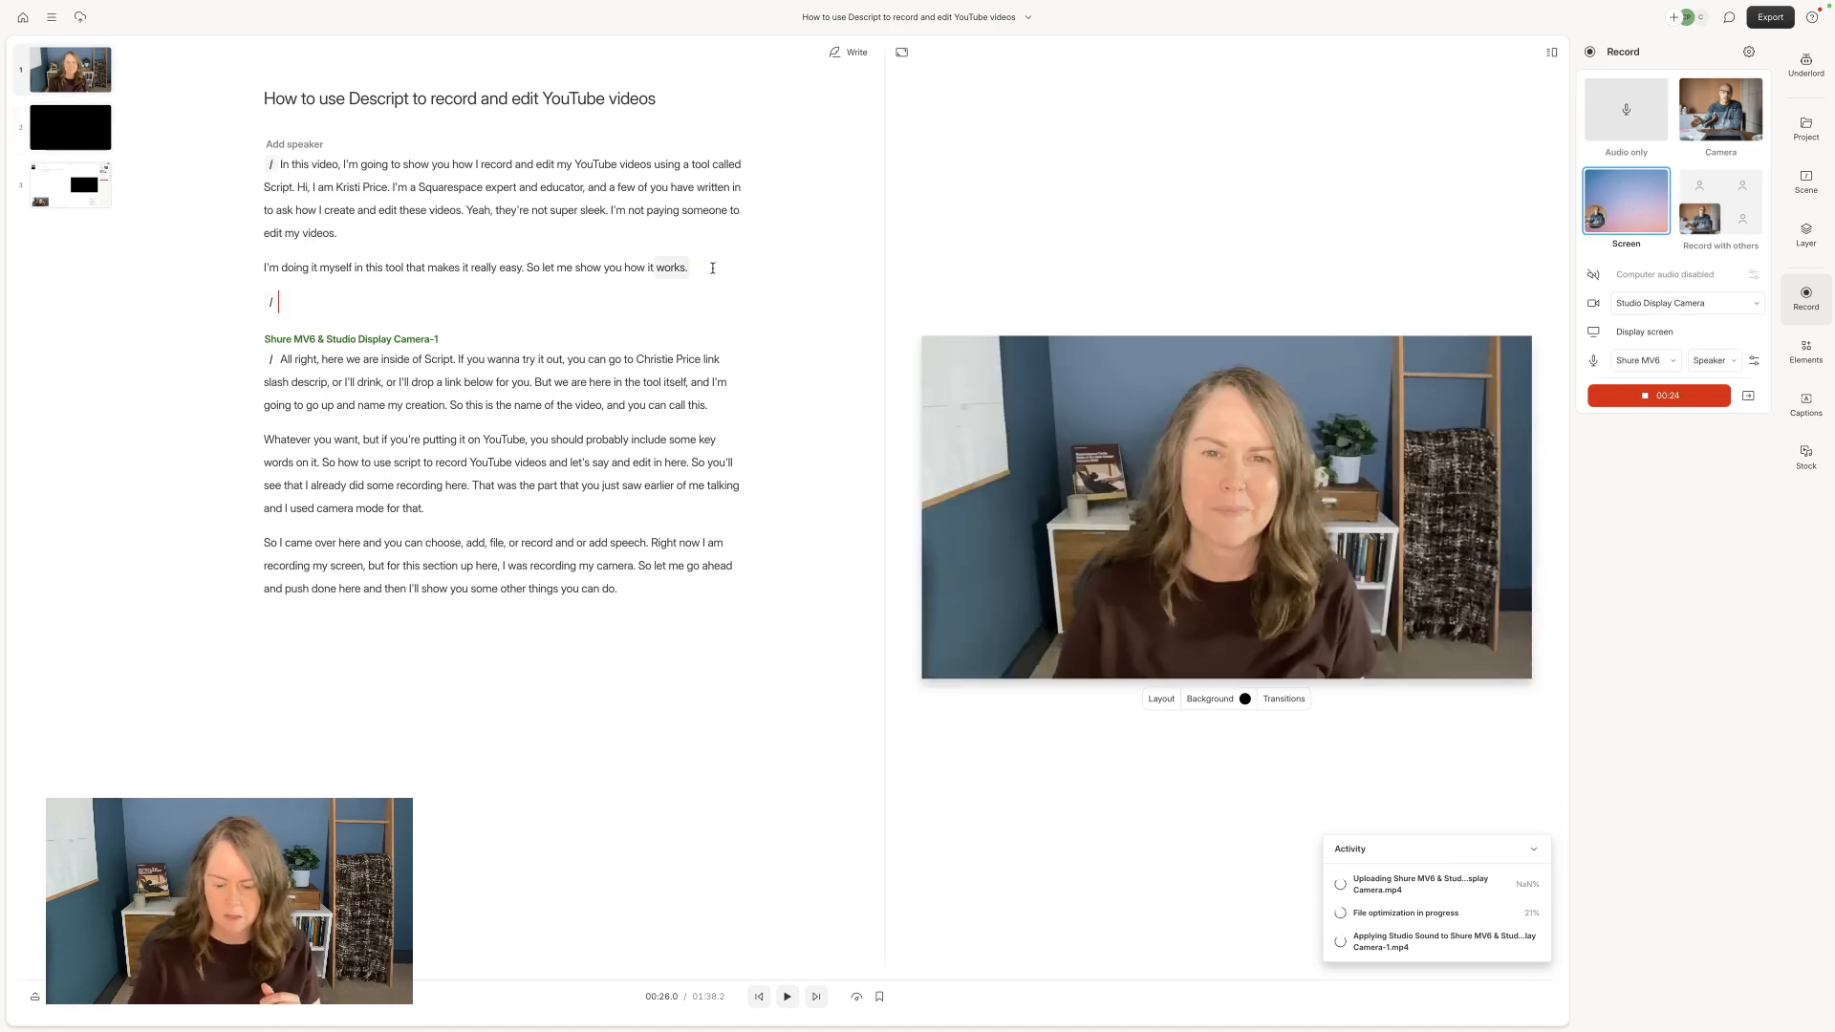
text(/)
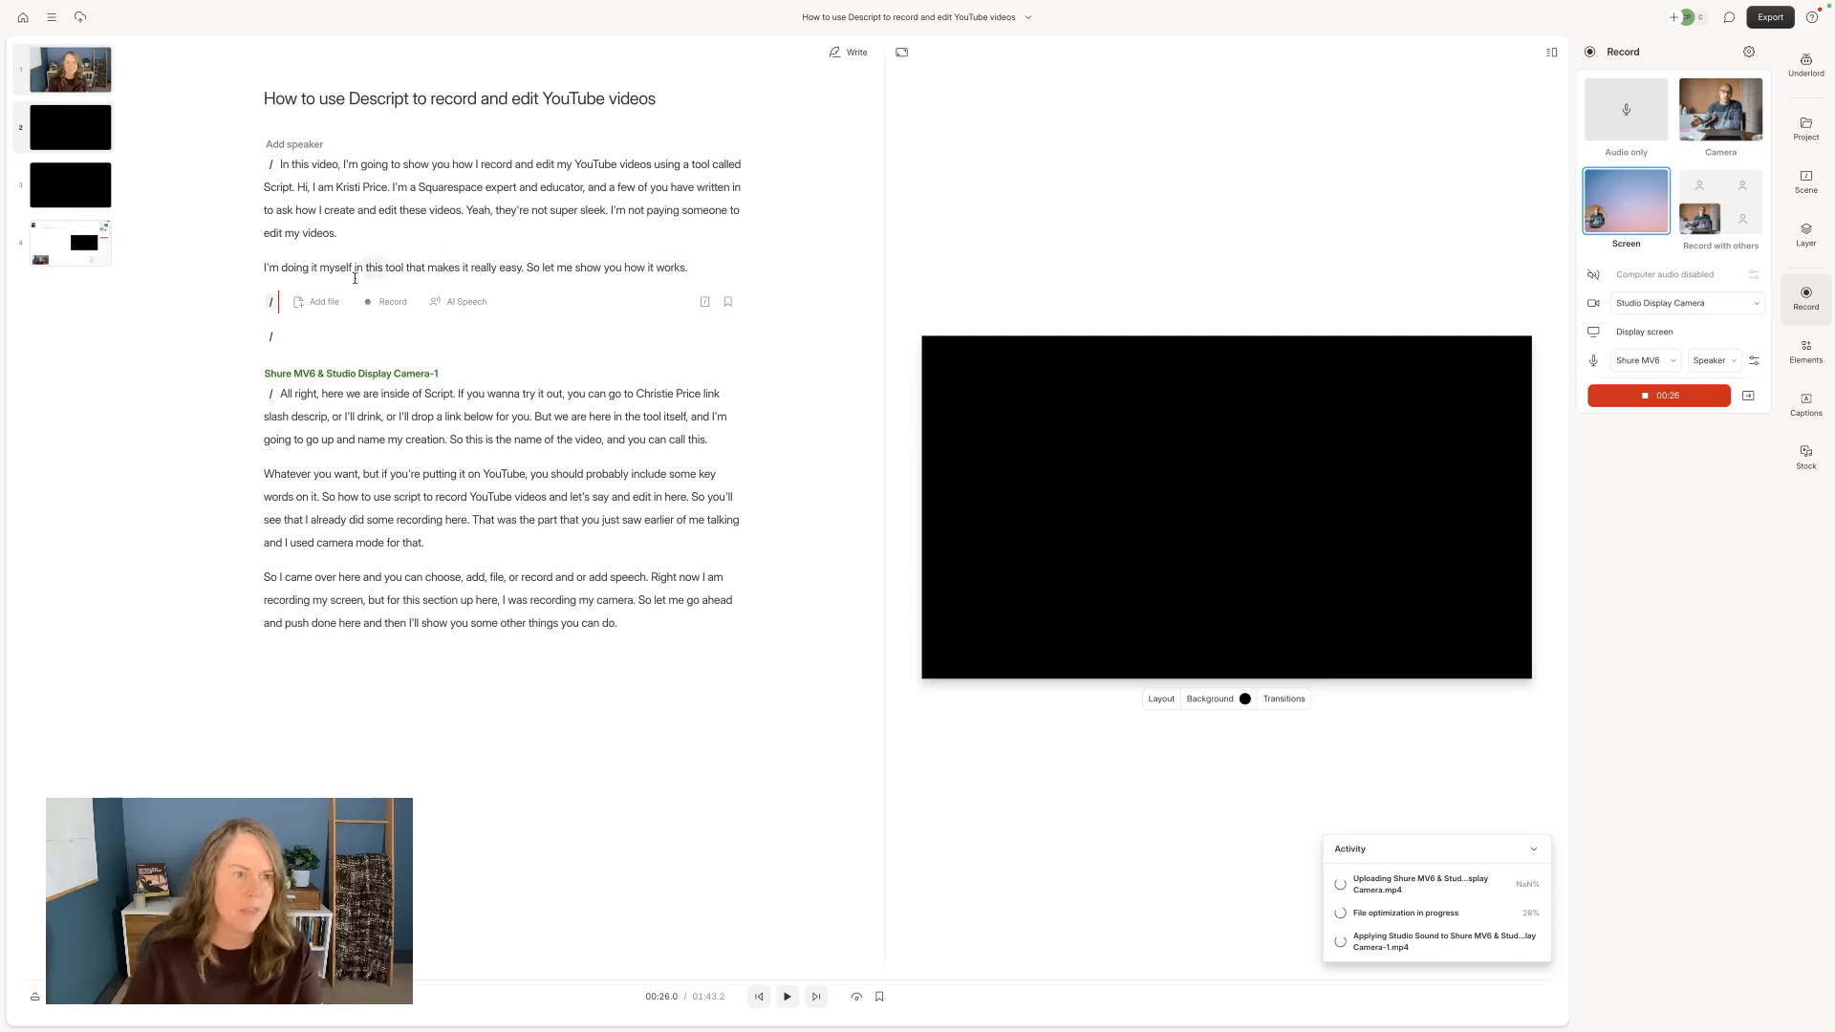
click(319, 301)
double_click(844, 462)
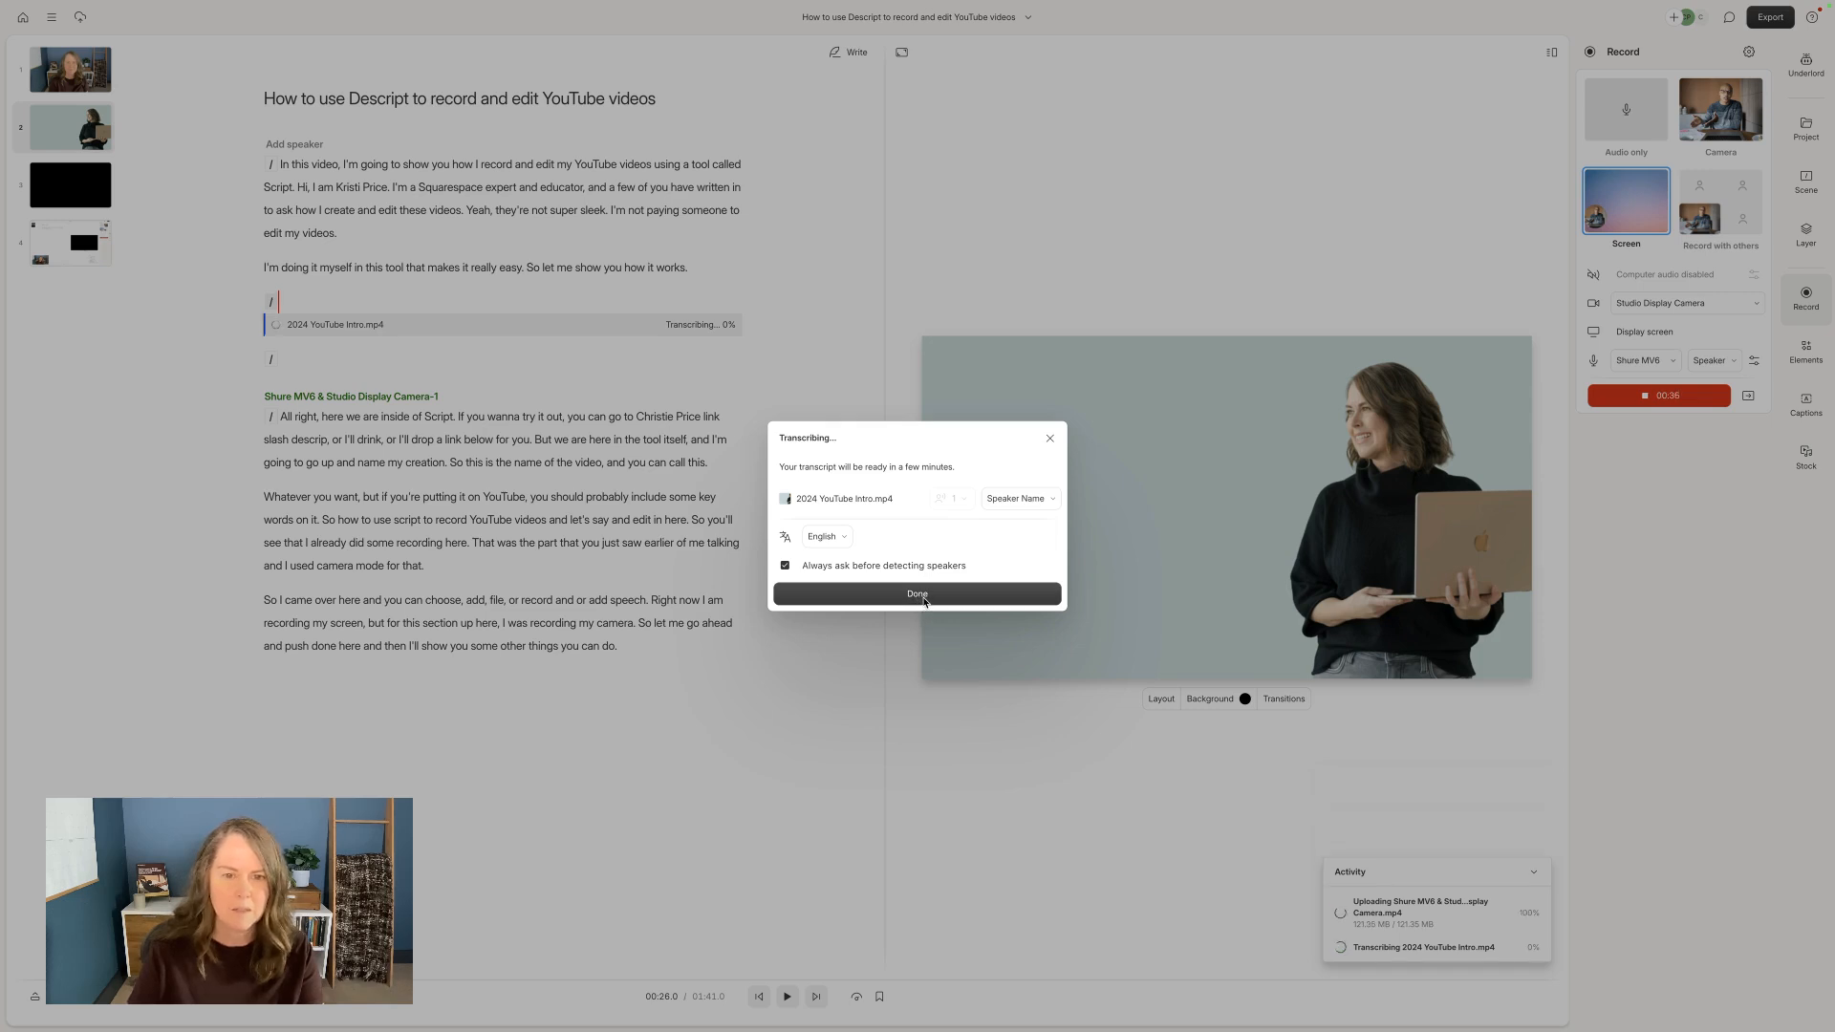
click(918, 595)
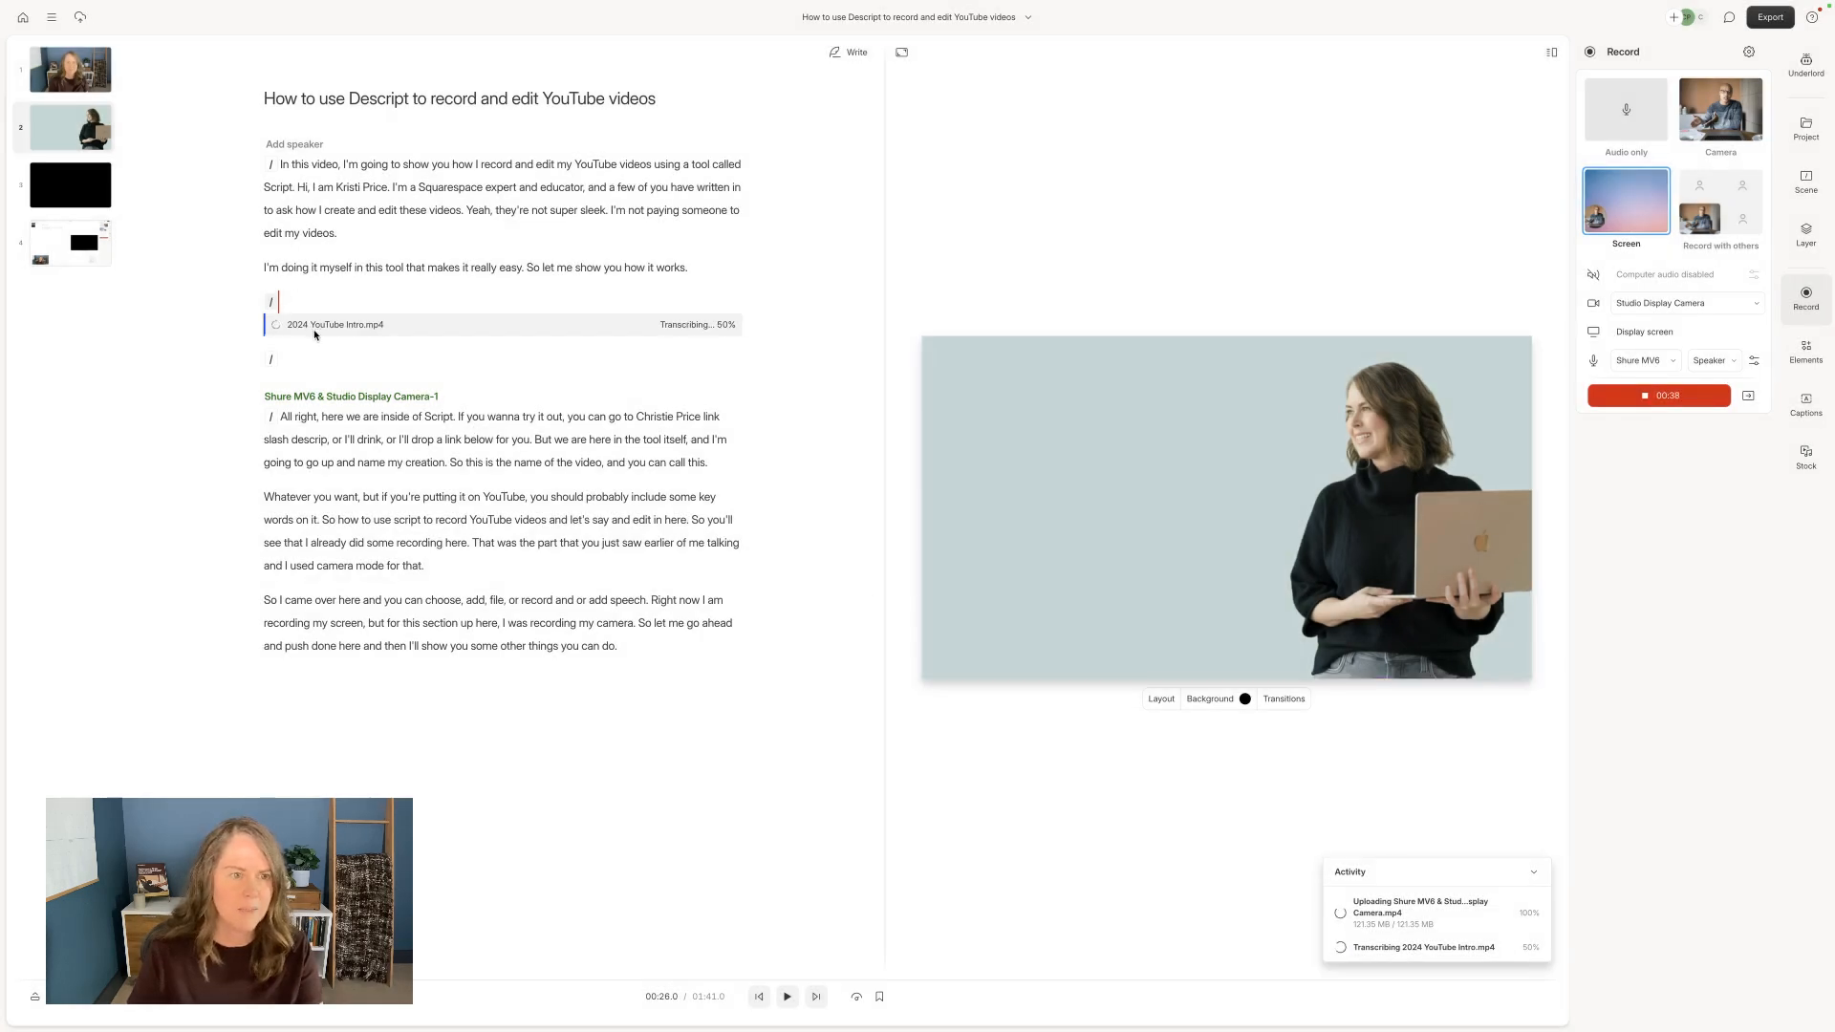
click(339, 370)
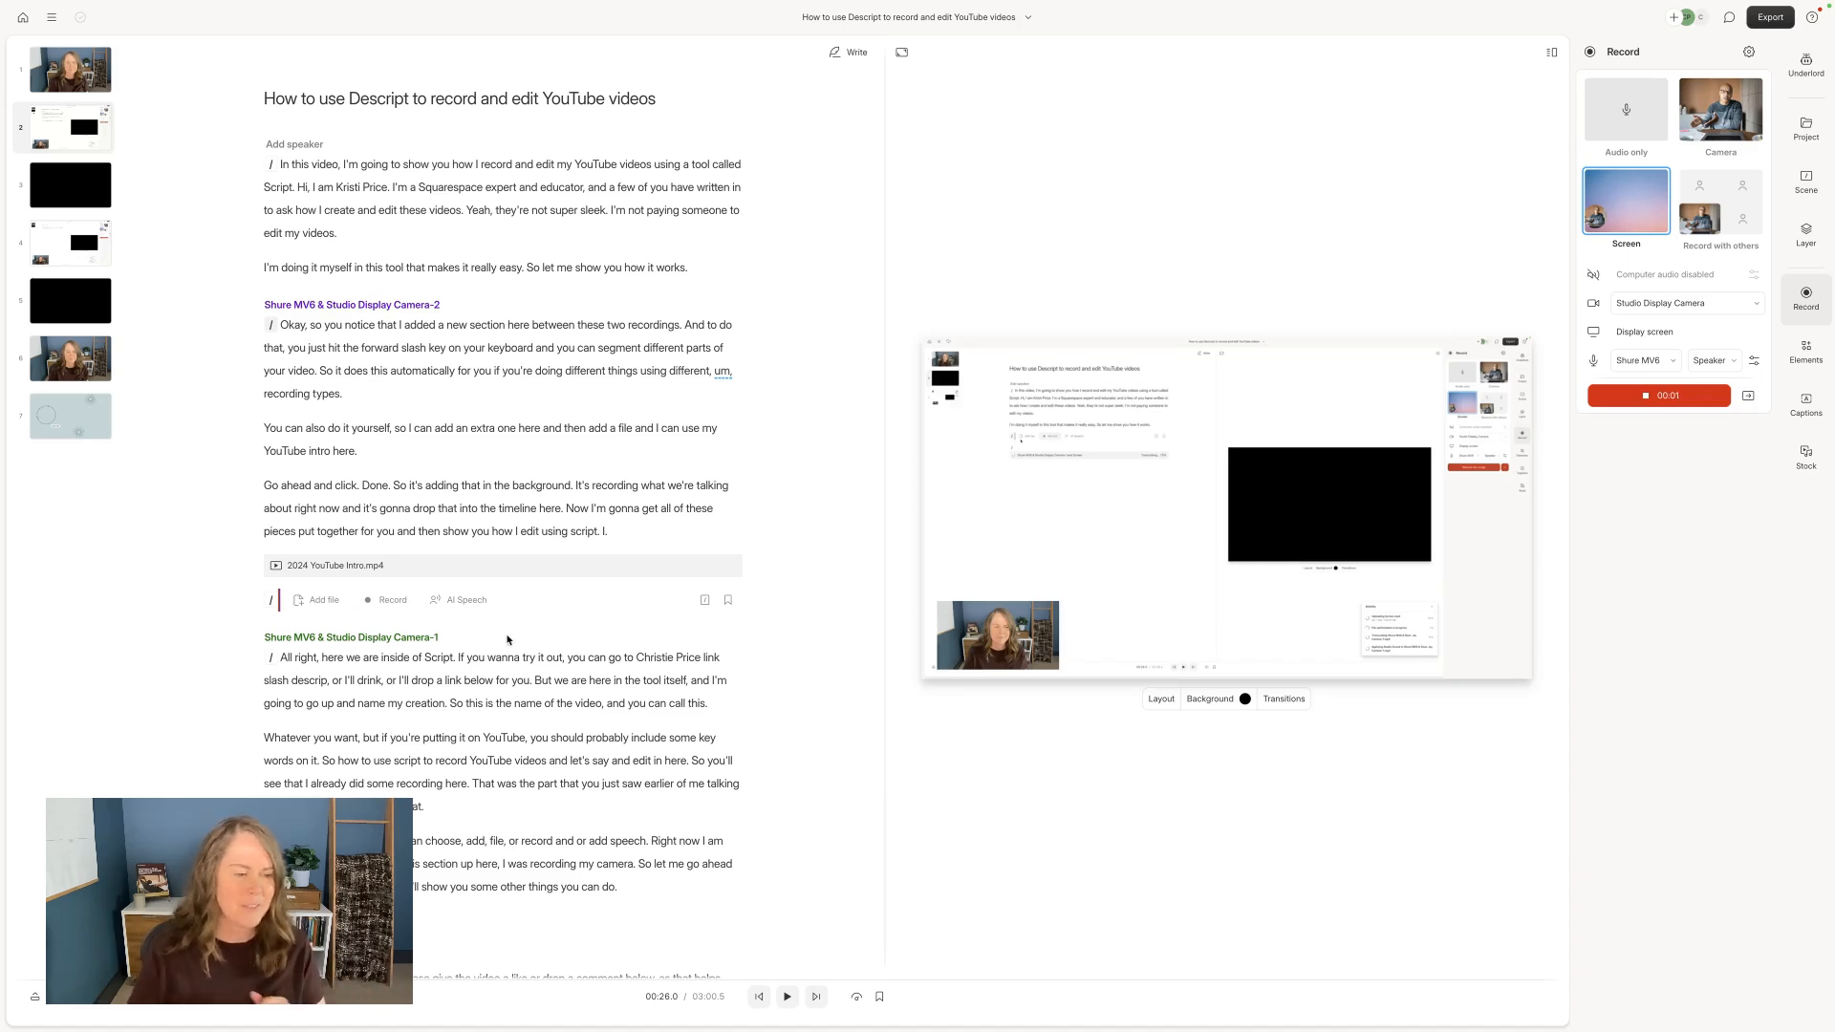
Step: Play back the first few seconds of the opening section
scroll(578, 704, down, 5)
scroll(578, 704, up, 5)
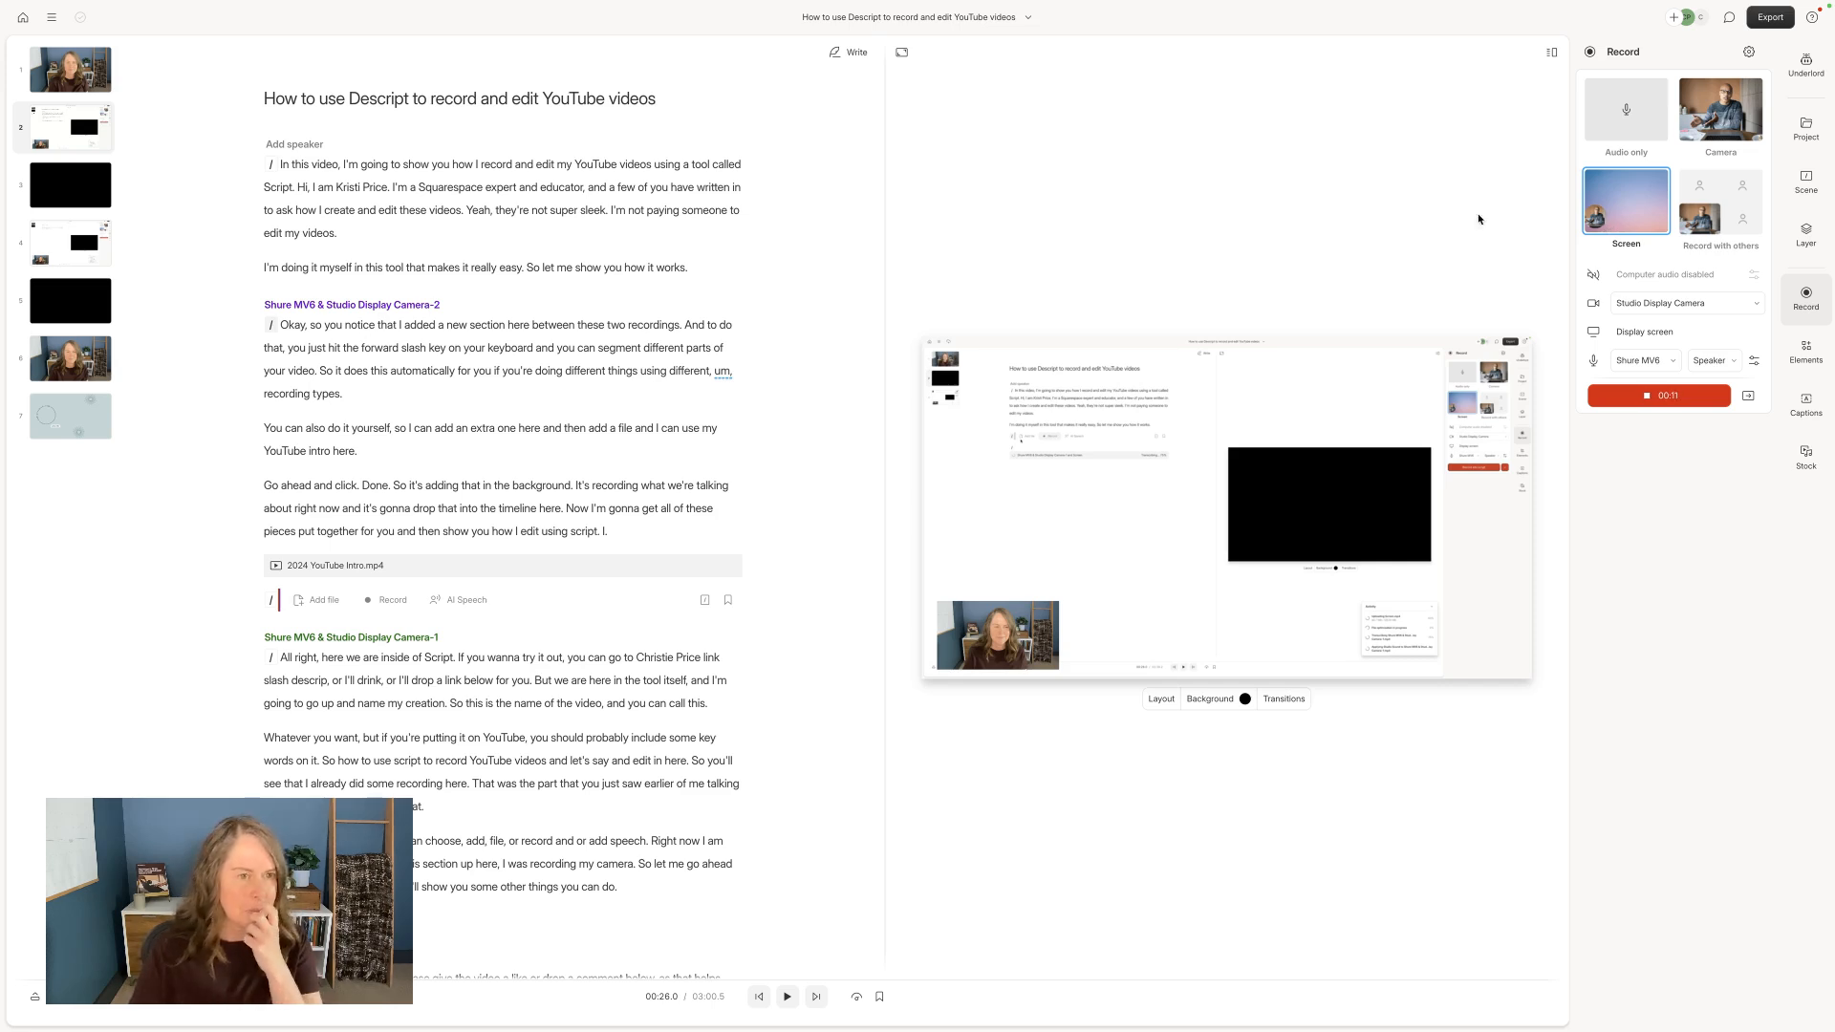
click(276, 164)
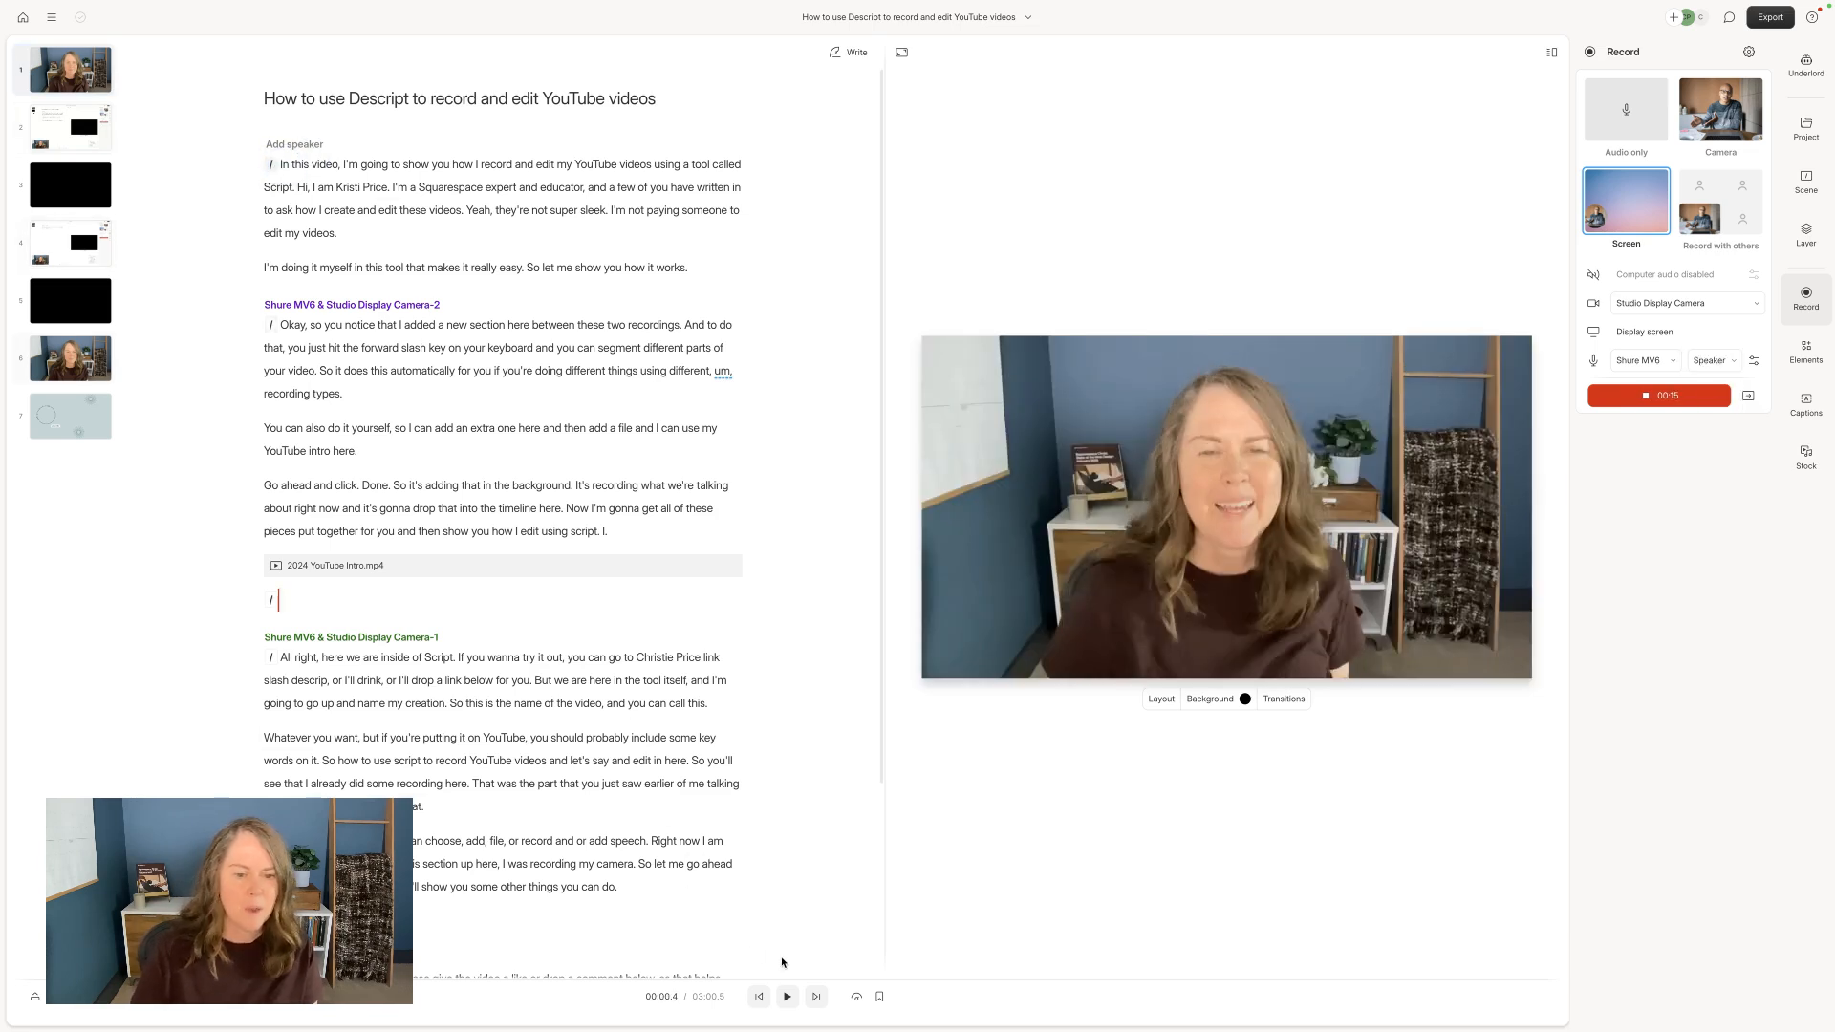
click(786, 1001)
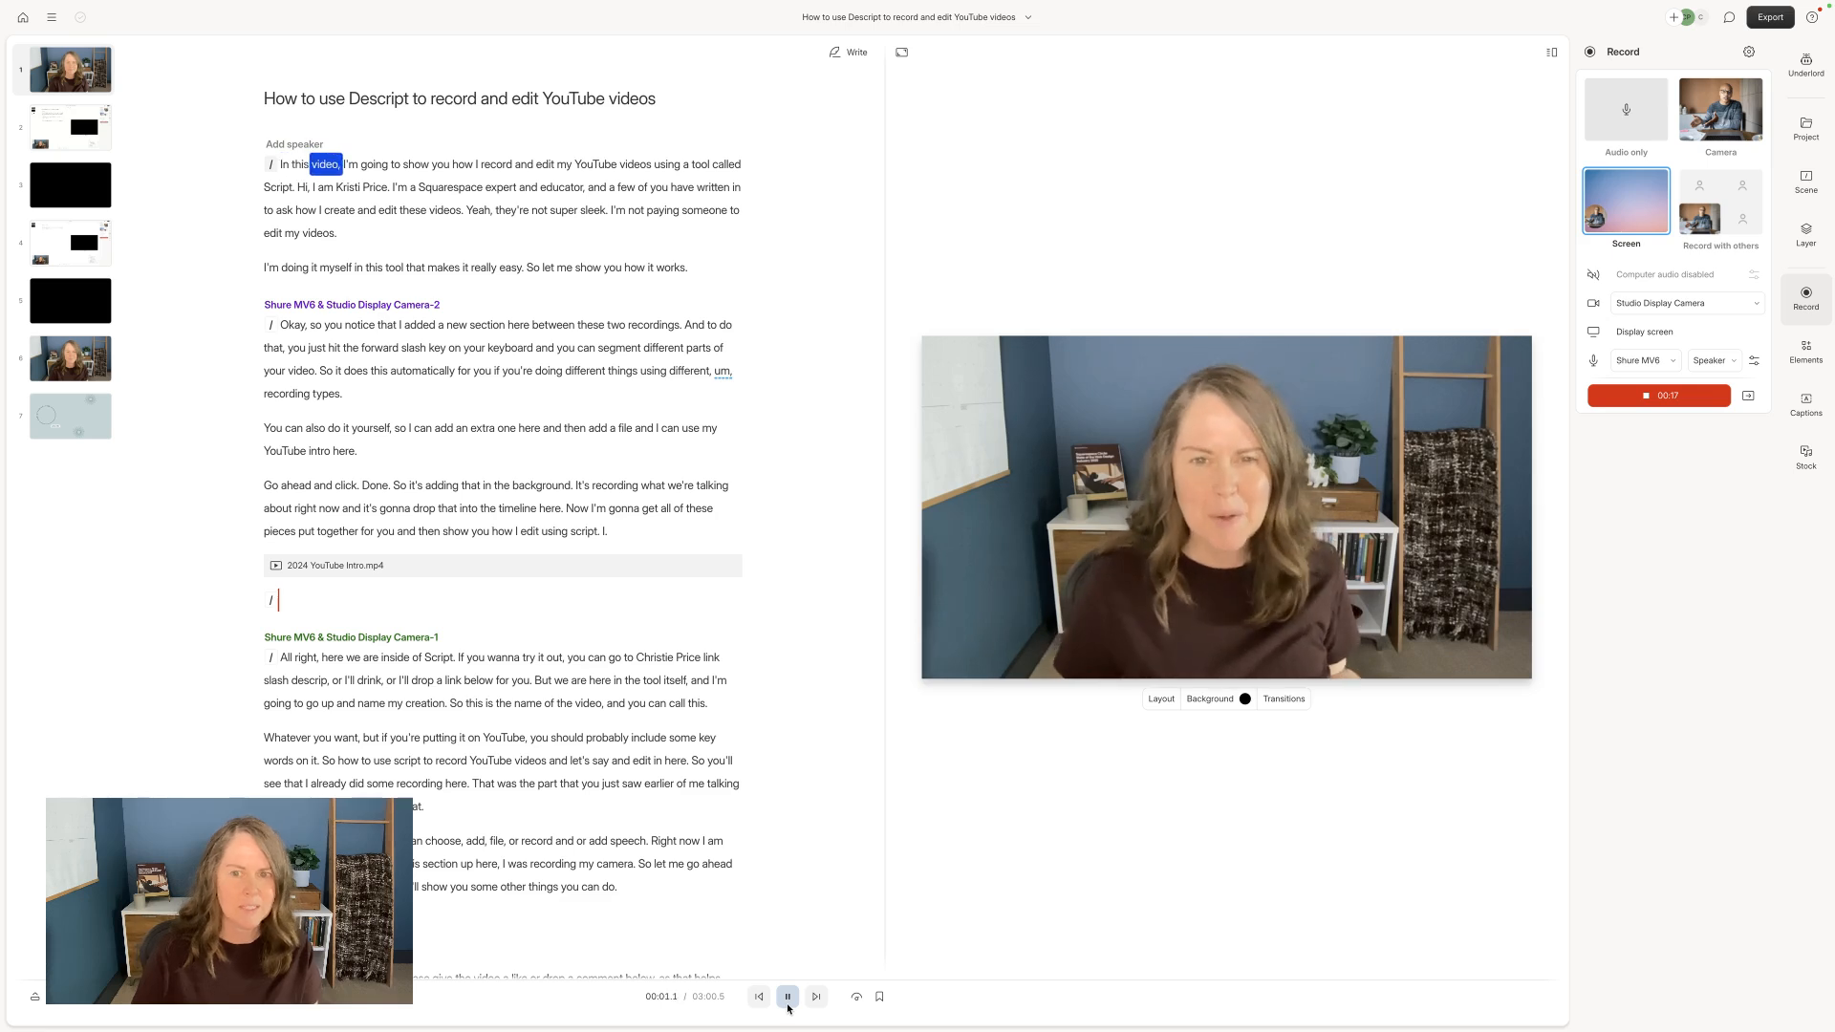
click(786, 997)
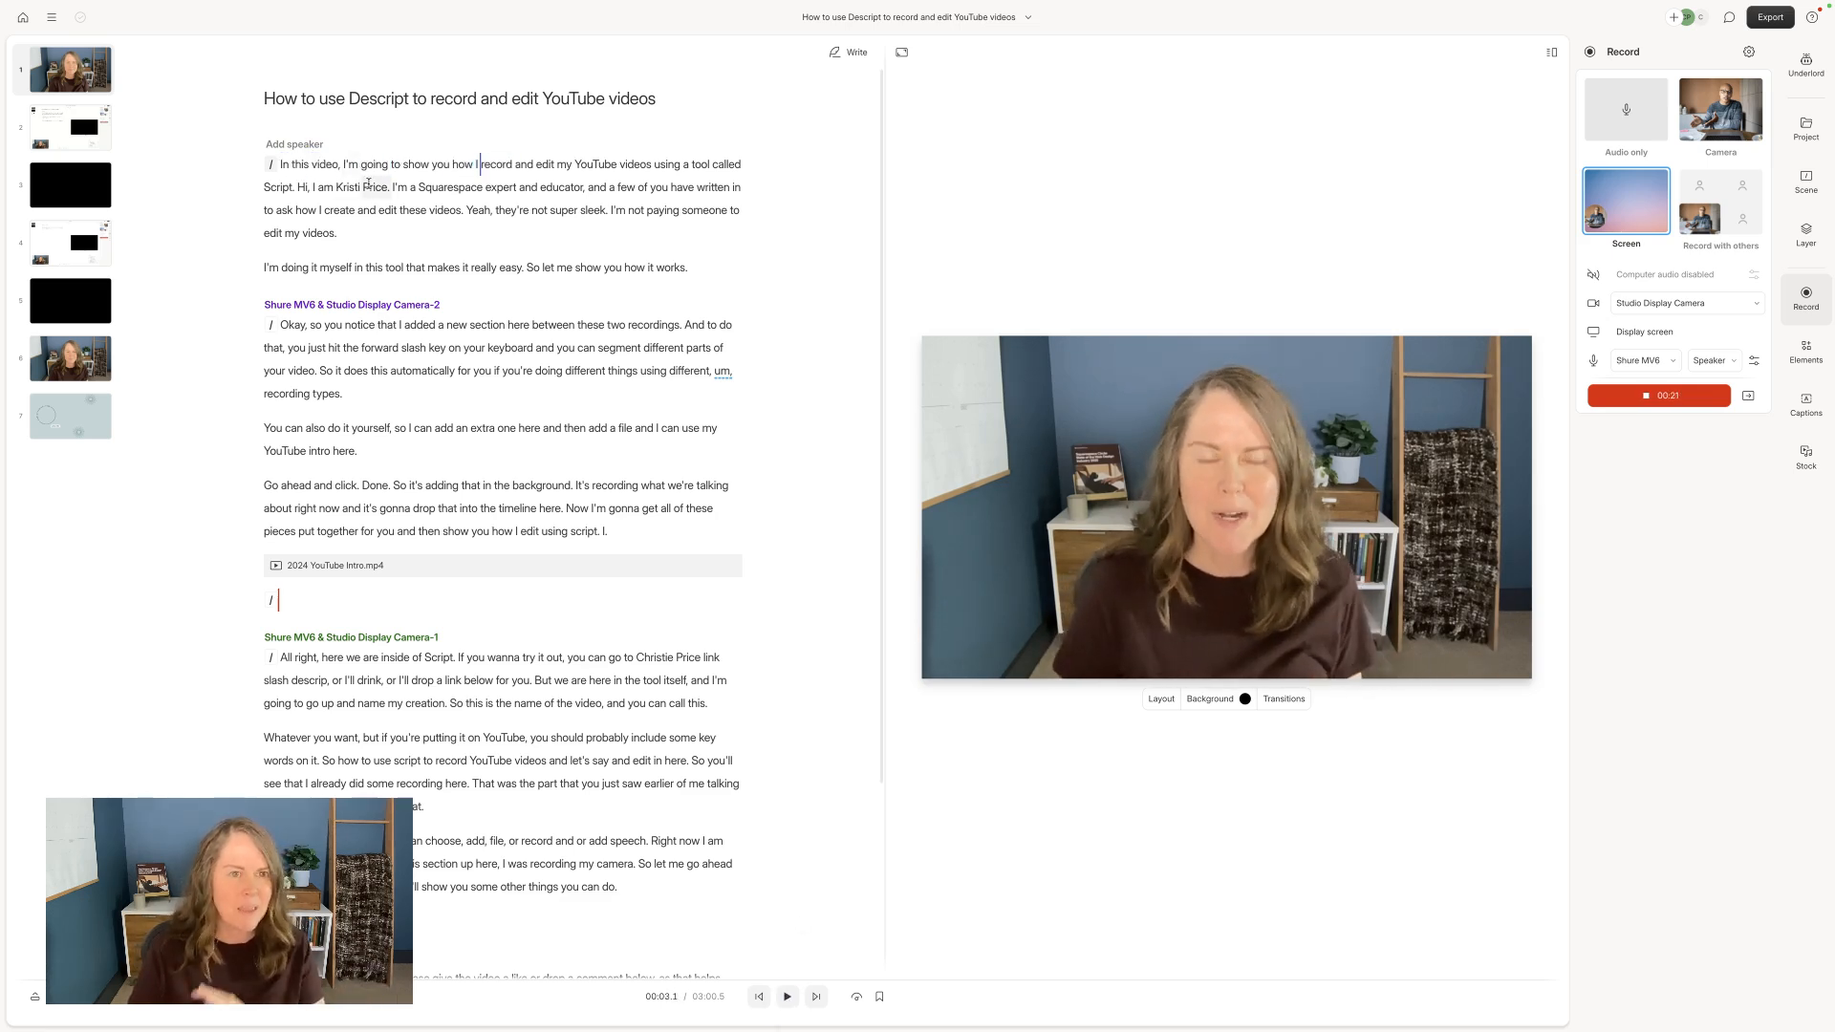
Step: Assign the presenter as speaker of the opening section and of the section beginning "Okay, so you notice"
click(295, 145)
click(299, 273)
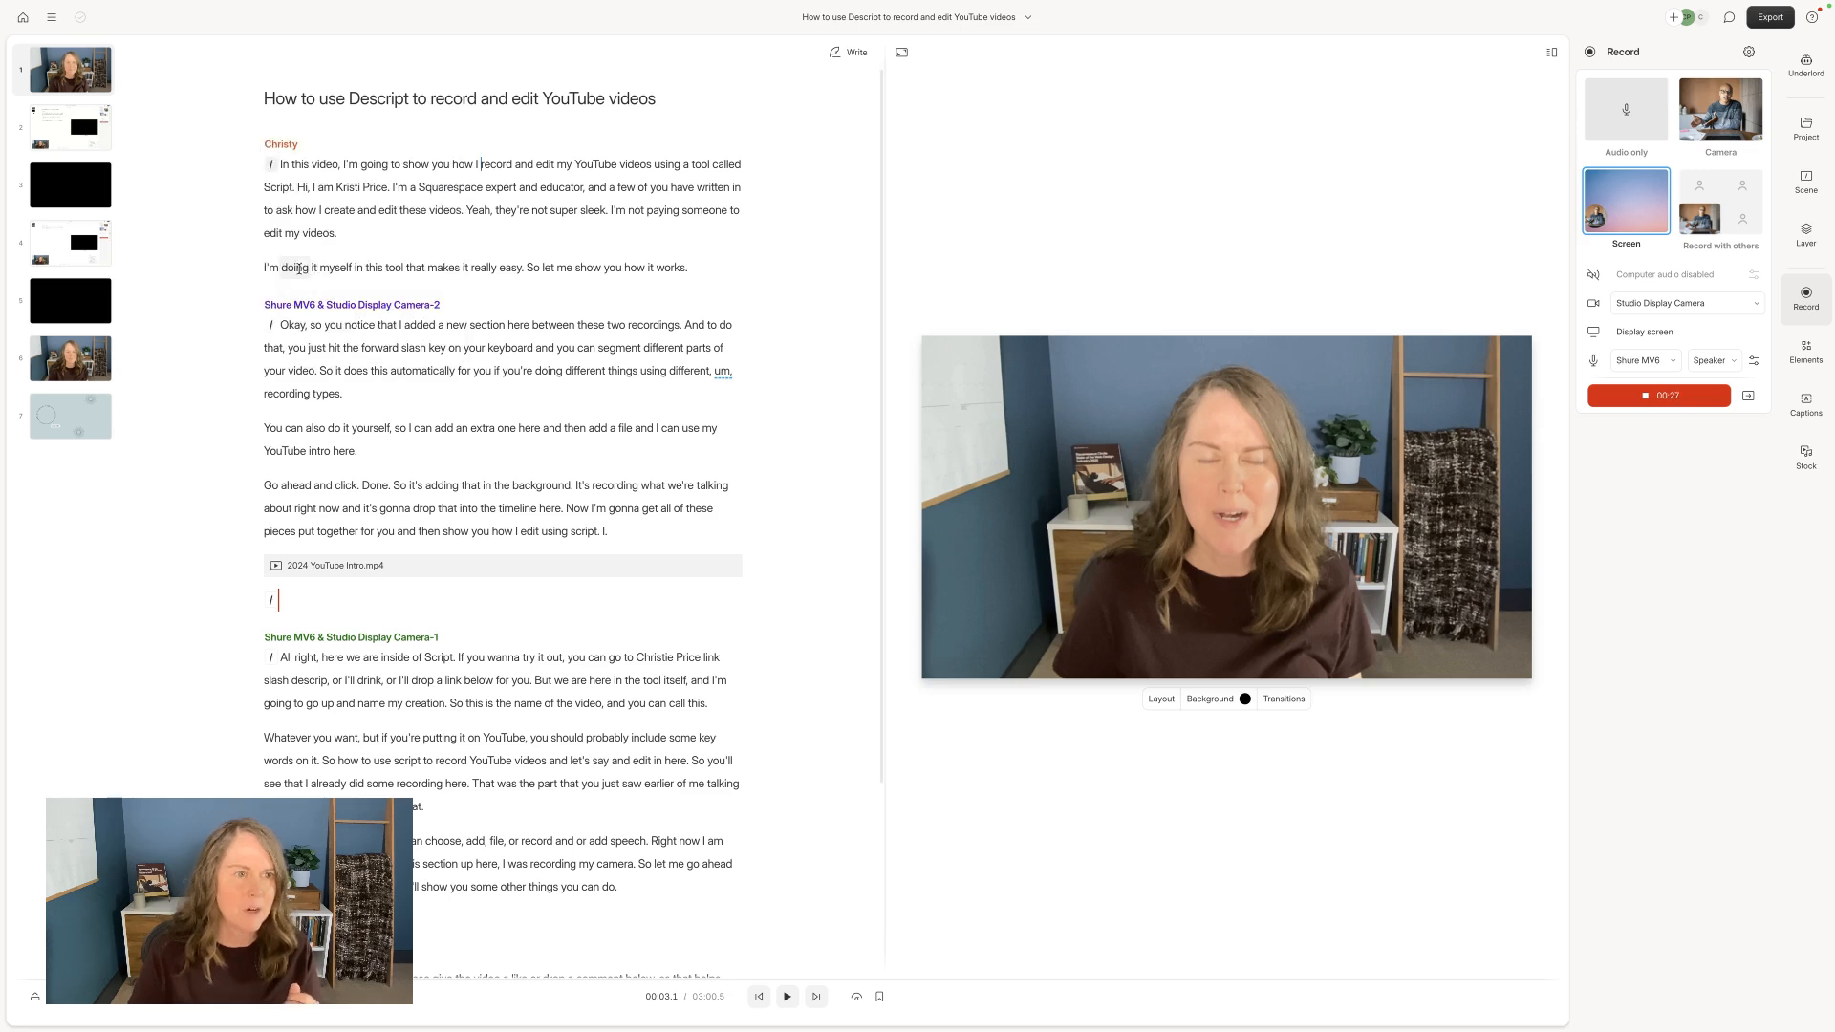
click(307, 304)
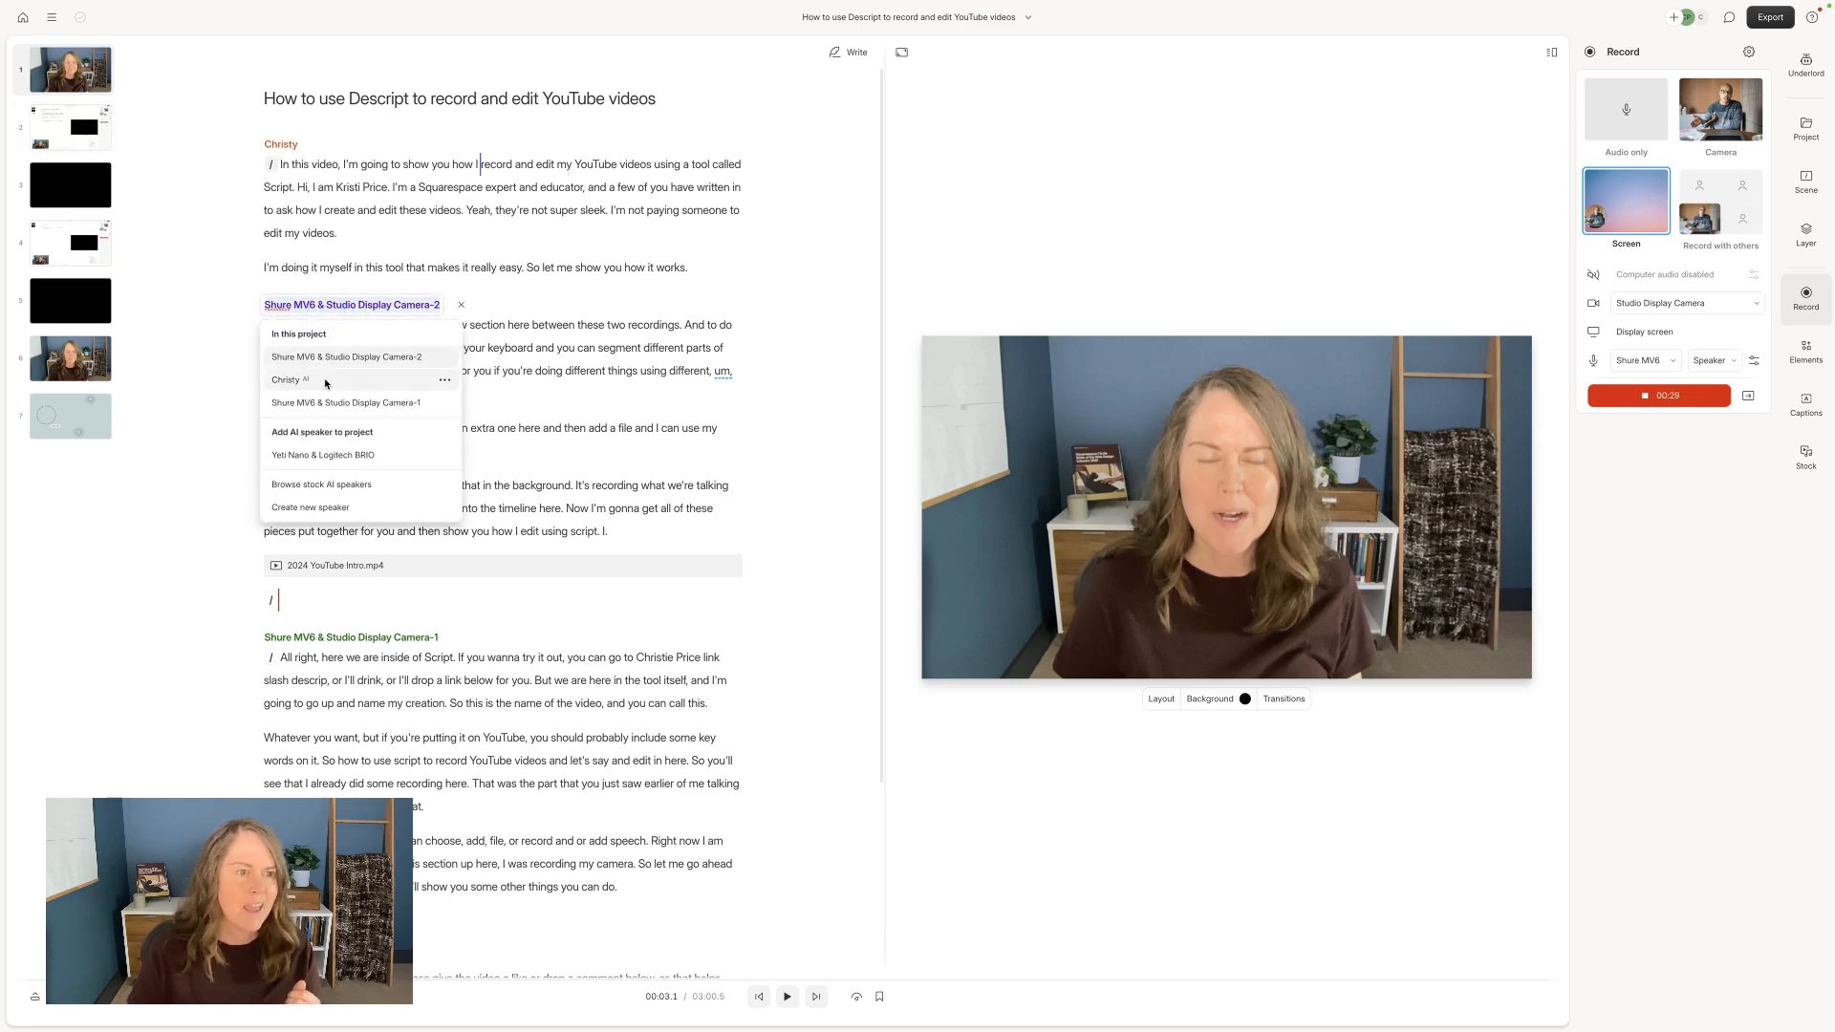
click(320, 380)
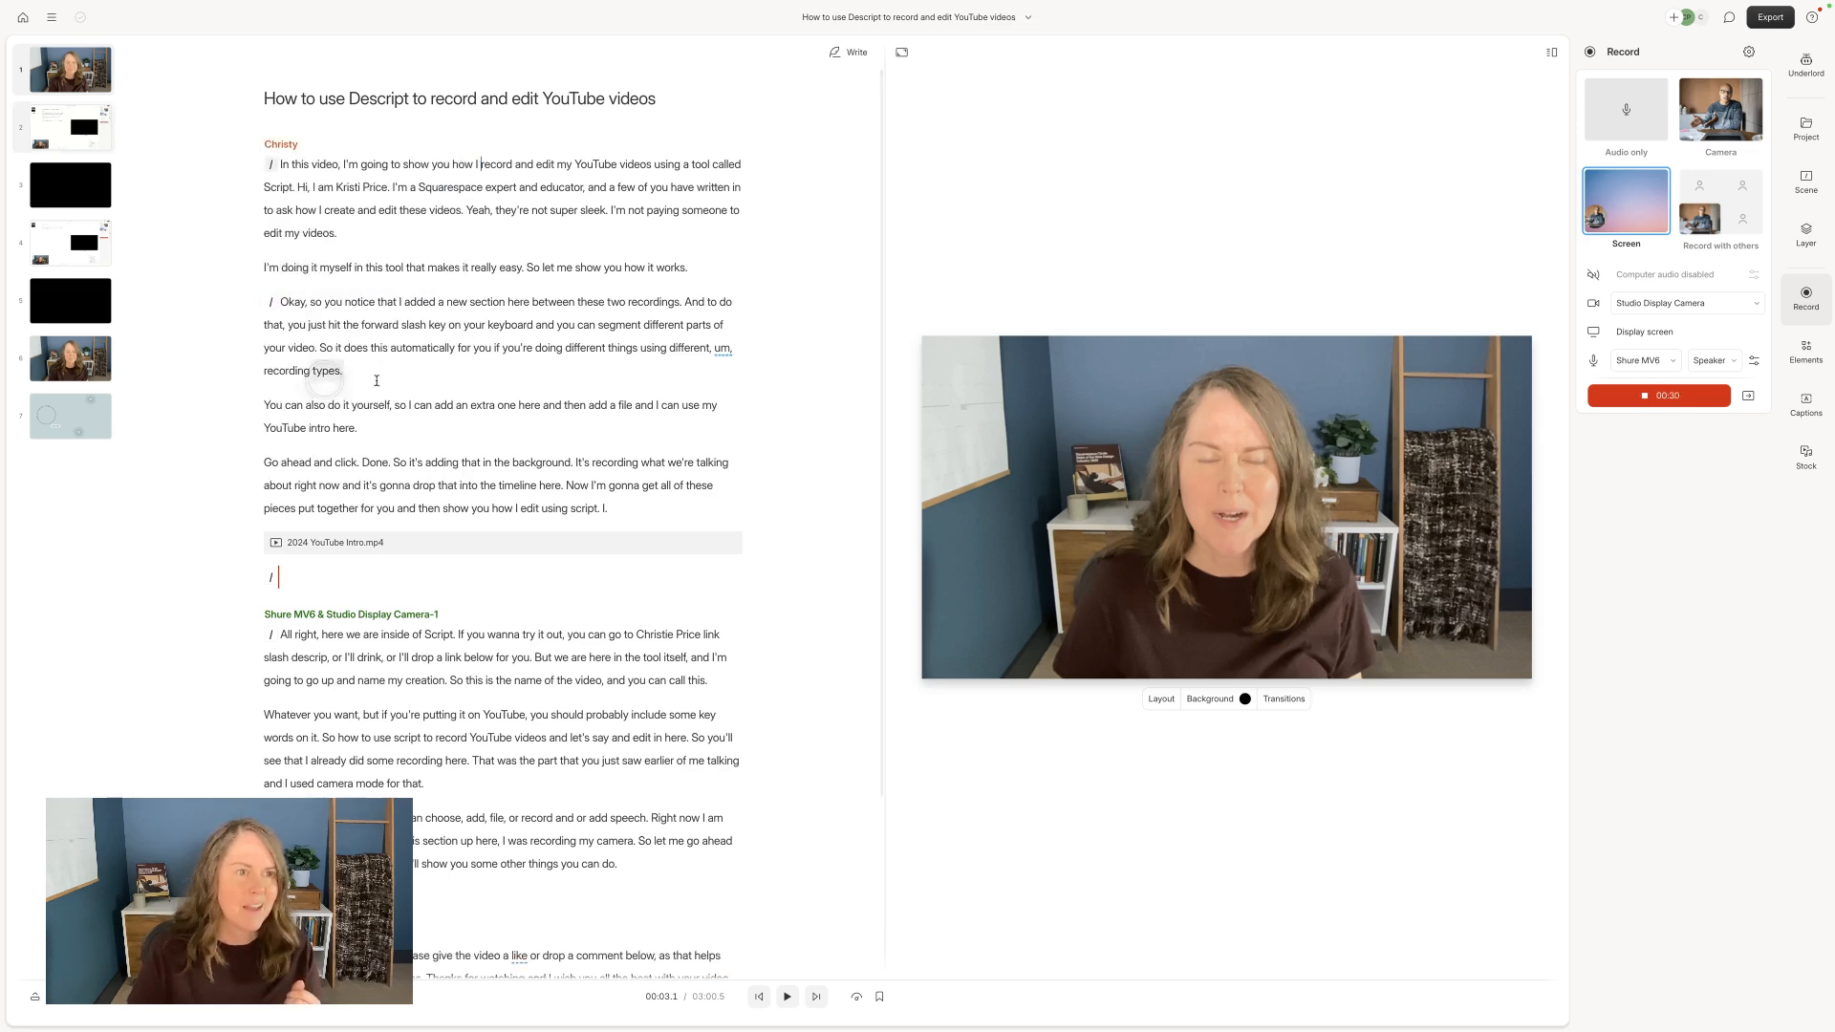
Step: Assign the presenter as speaker of the section beginning "All right, here we are" and of the closing section
click(387, 614)
click(361, 695)
scroll(325, 707, down, 2)
click(289, 713)
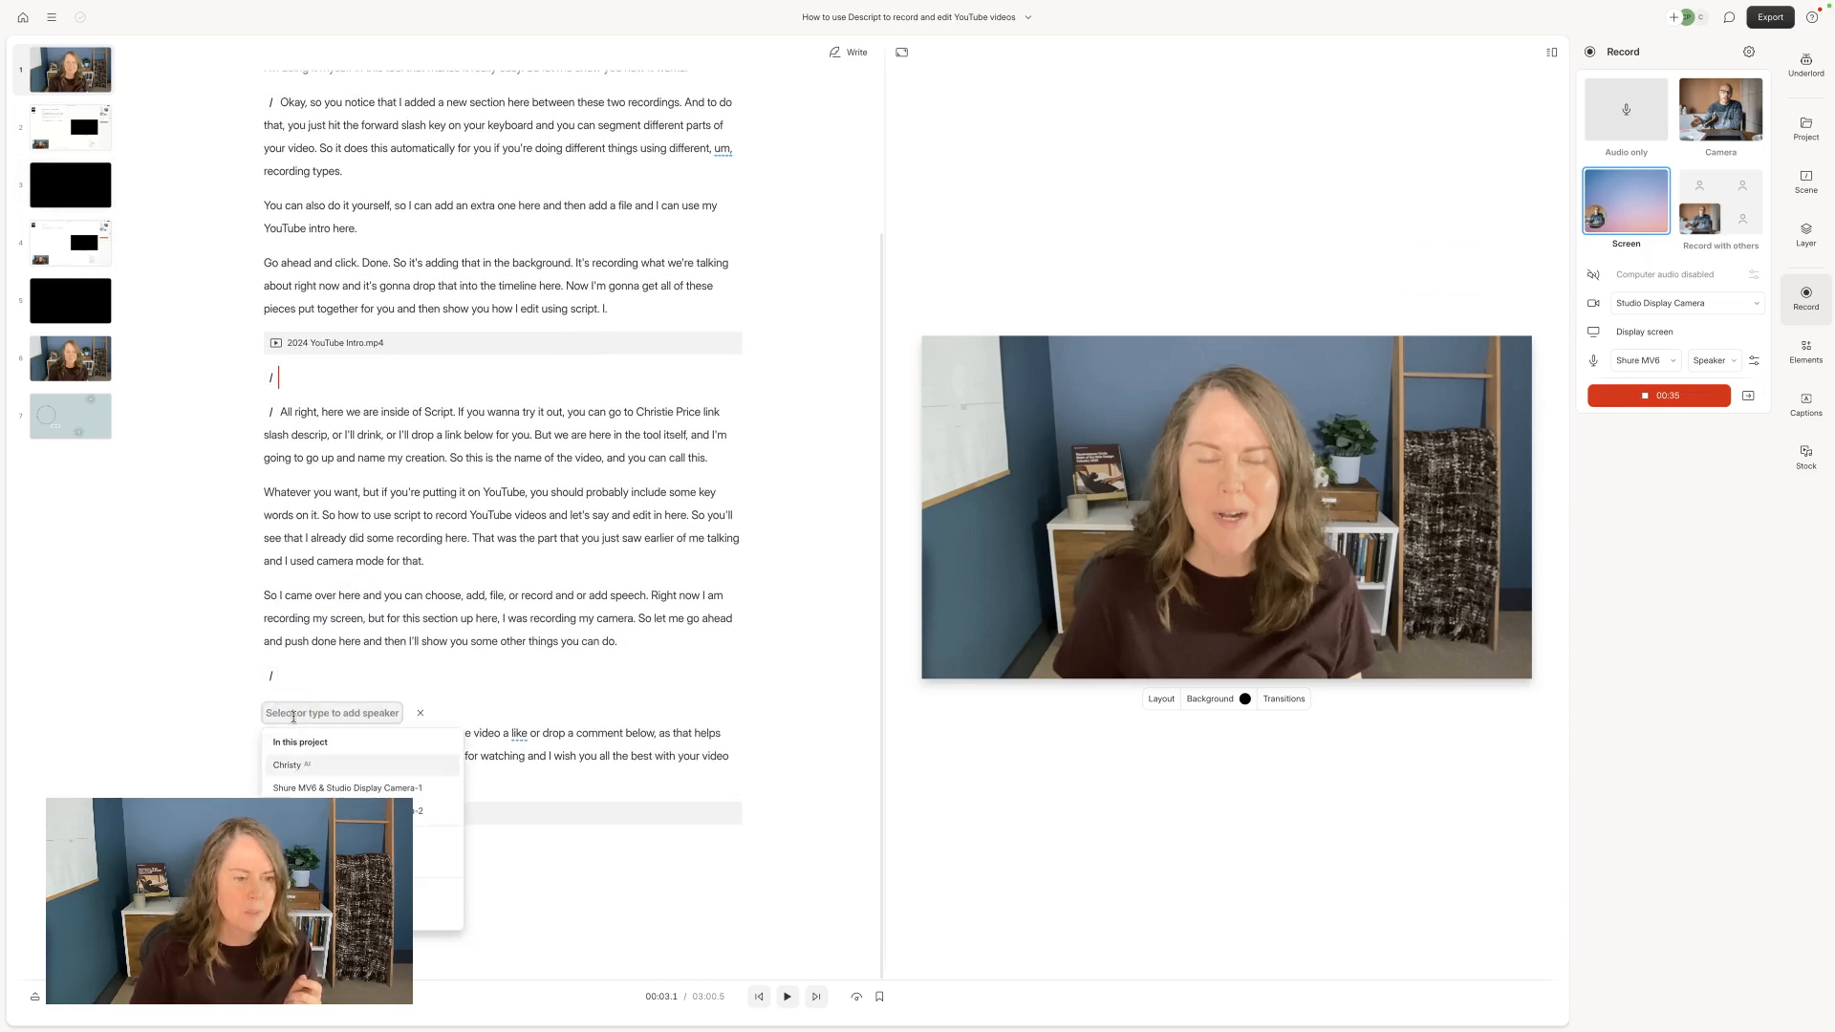
click(292, 784)
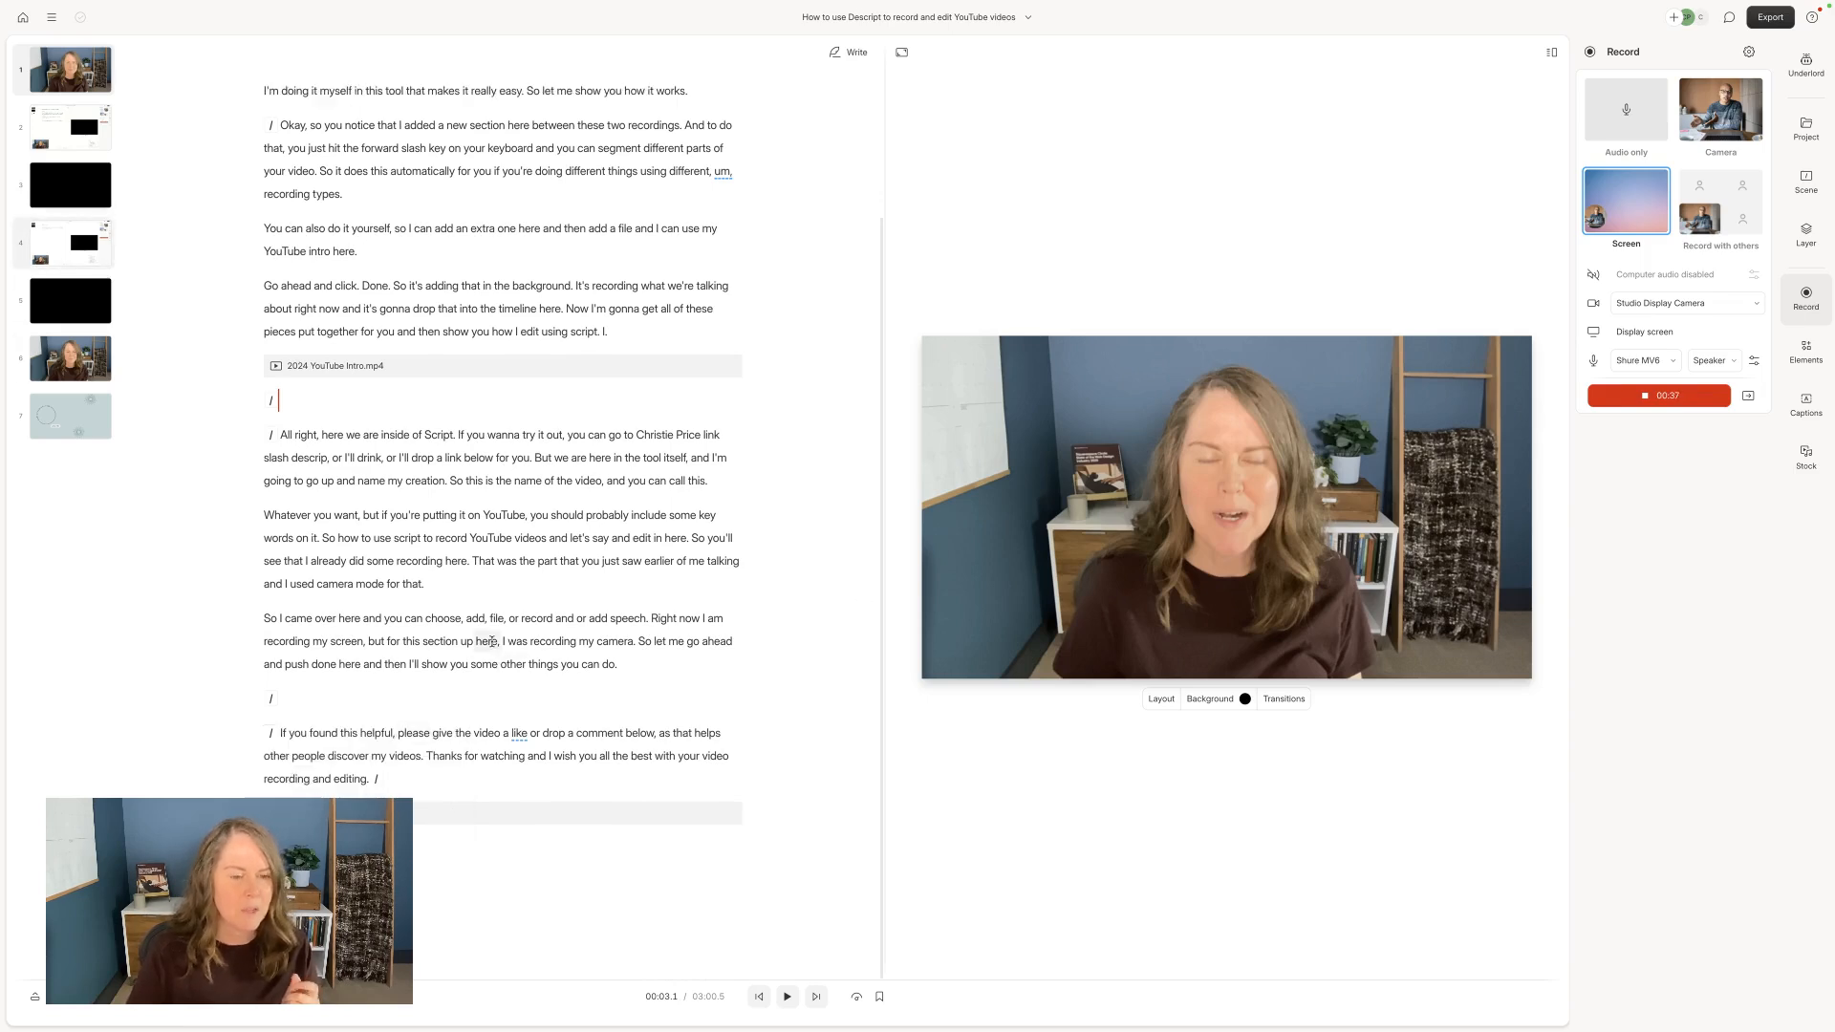
scroll(308, 626, up, 1)
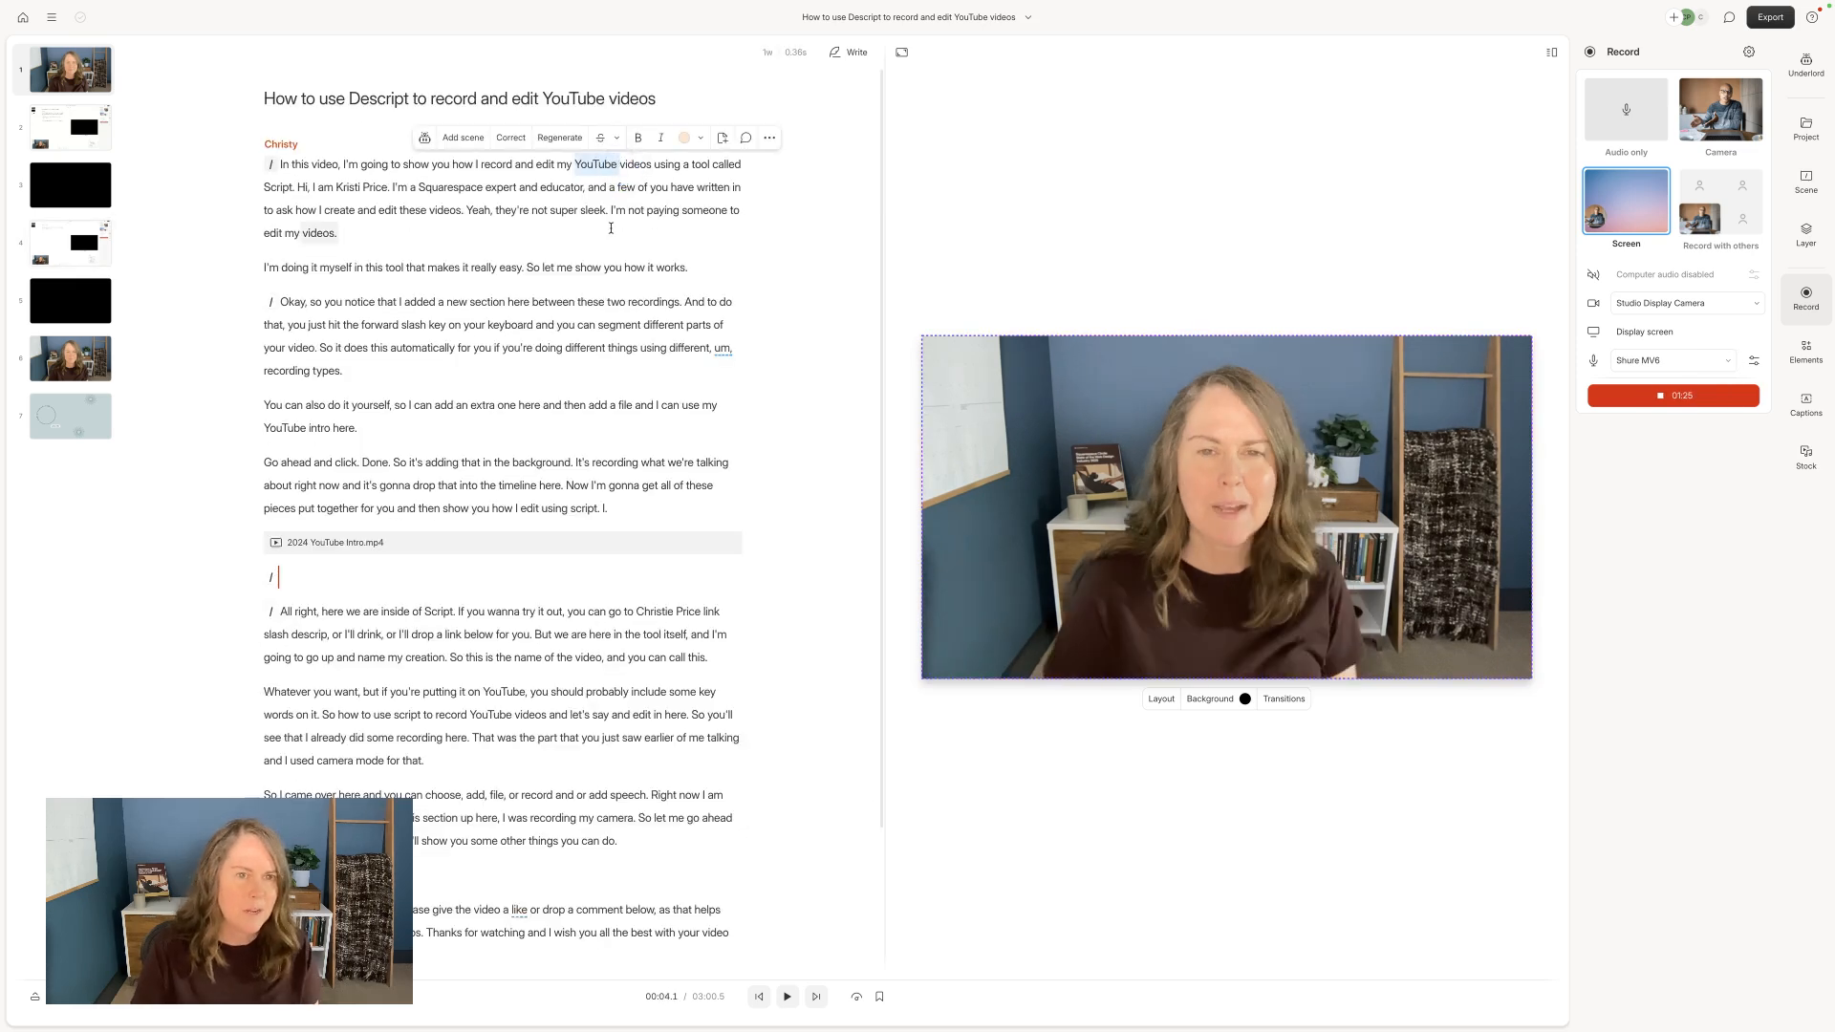
Step: Add a scene after "So let me show you how it works." and paste a copy of the opening paragraph into it
click(739, 266)
text(/)
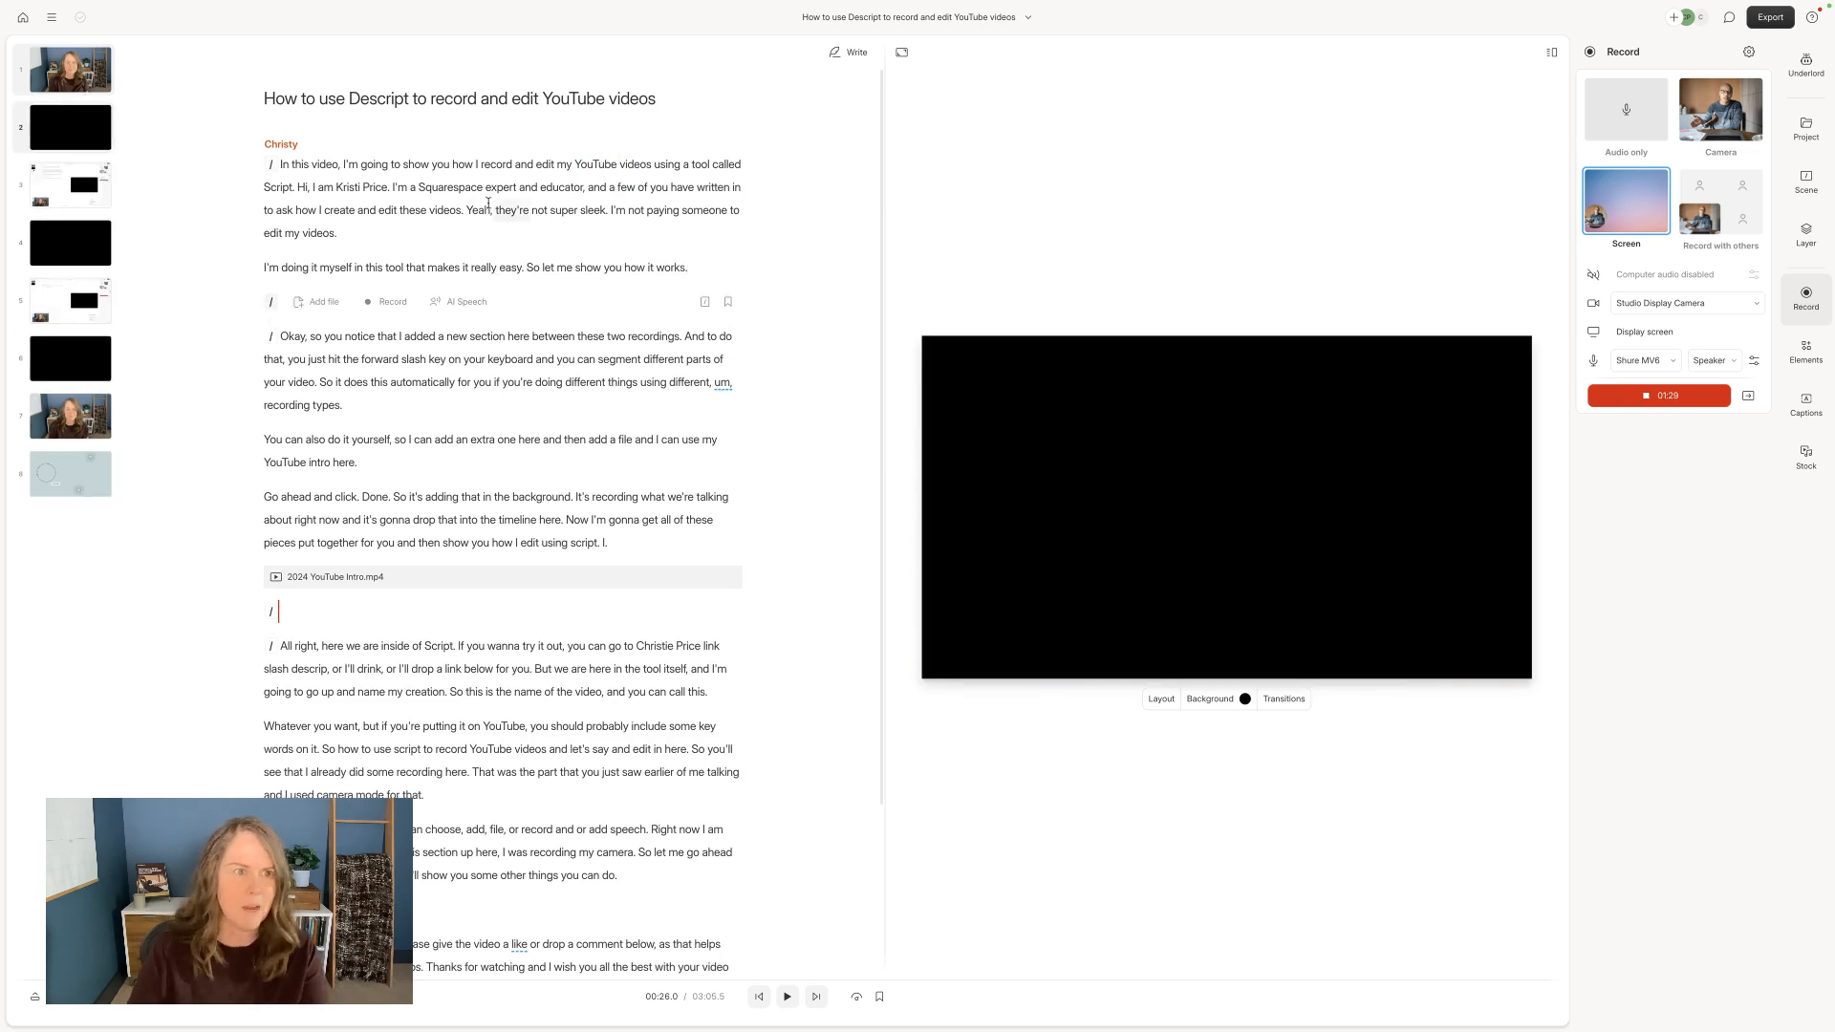
triple_click(458, 192)
key(ctrl+c)
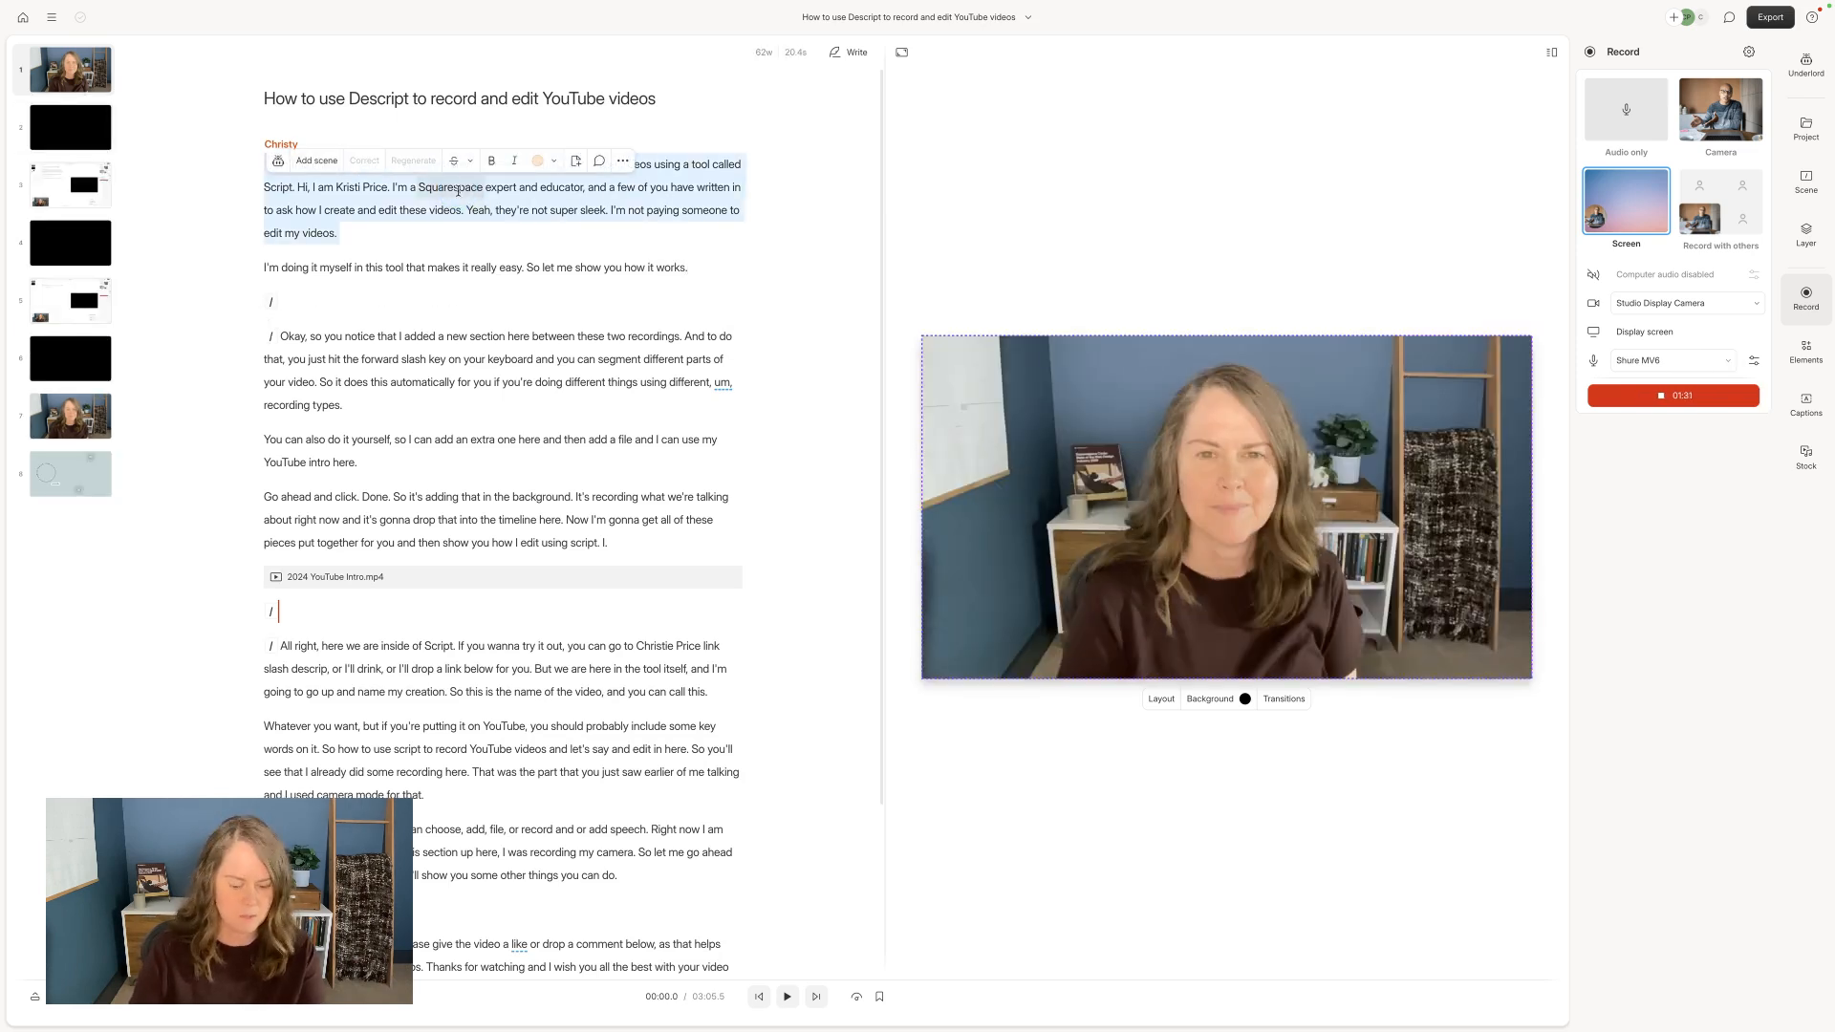
click(406, 304)
key(ctrl+v)
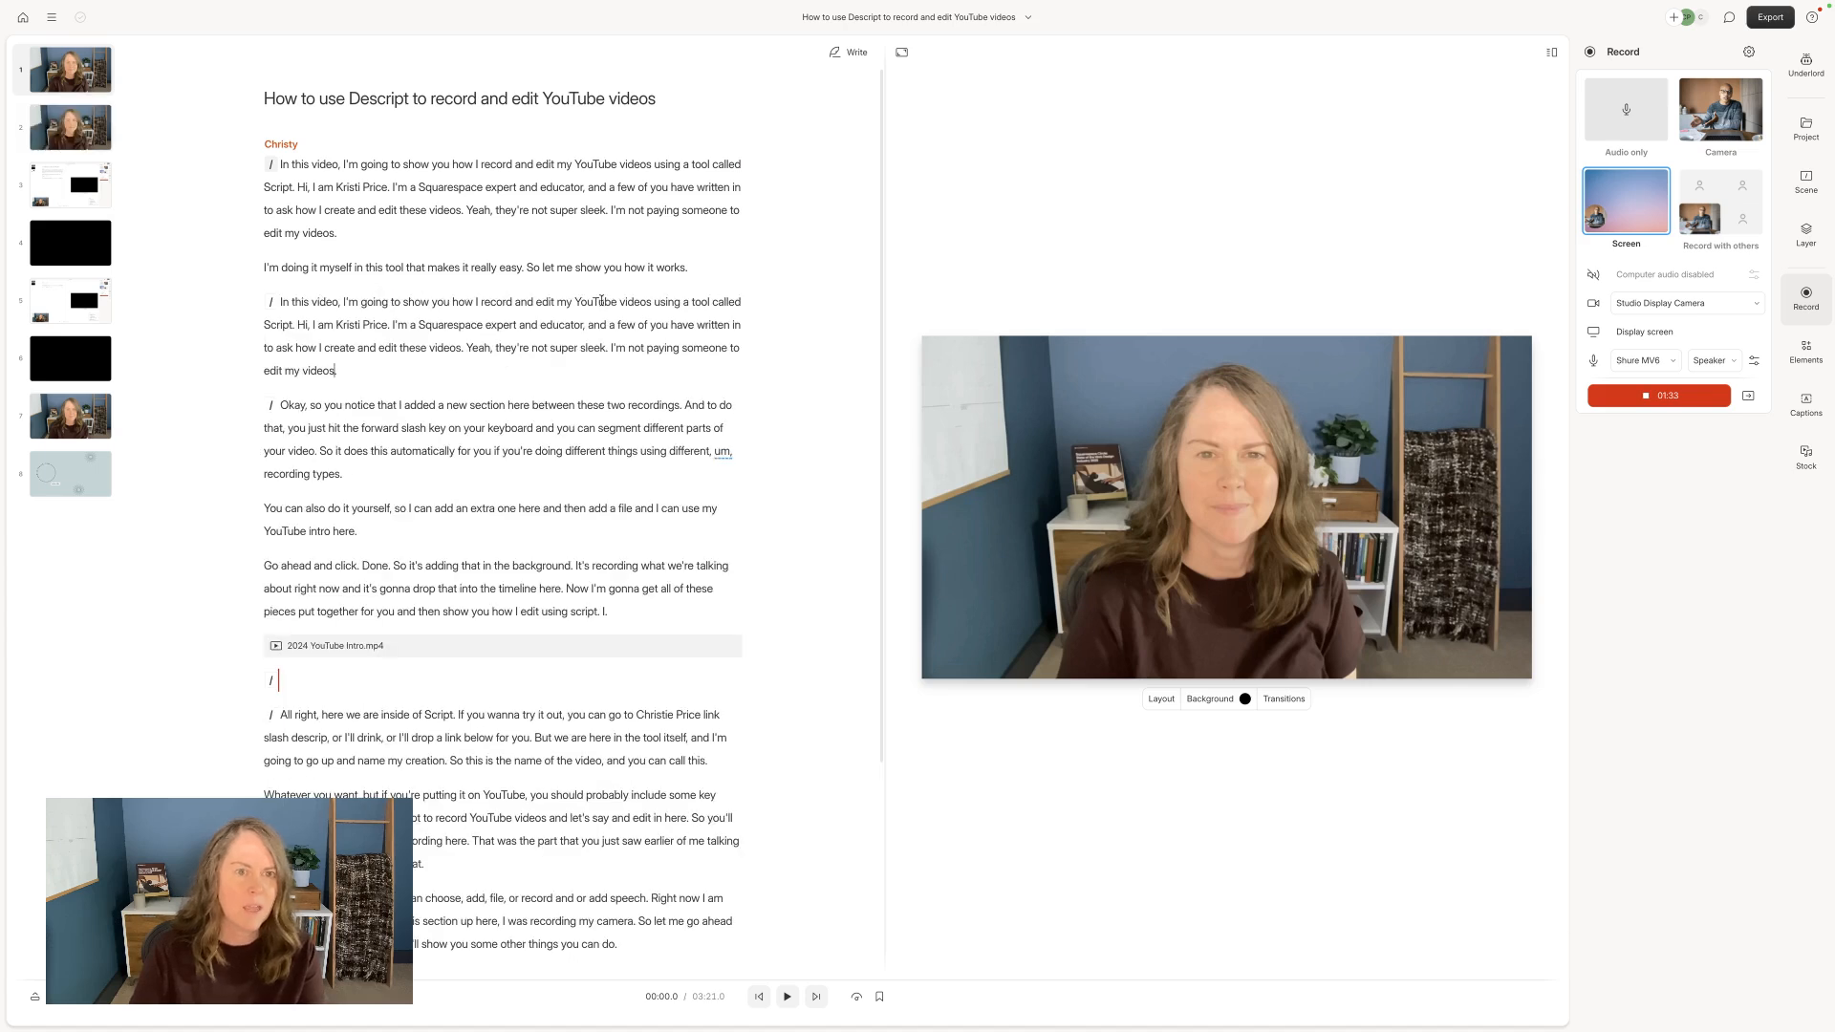
Step: Replace "YouTube" with "Instagram" in the copied paragraph using Regenerate to produce AI speech
double_click(603, 302)
click(562, 277)
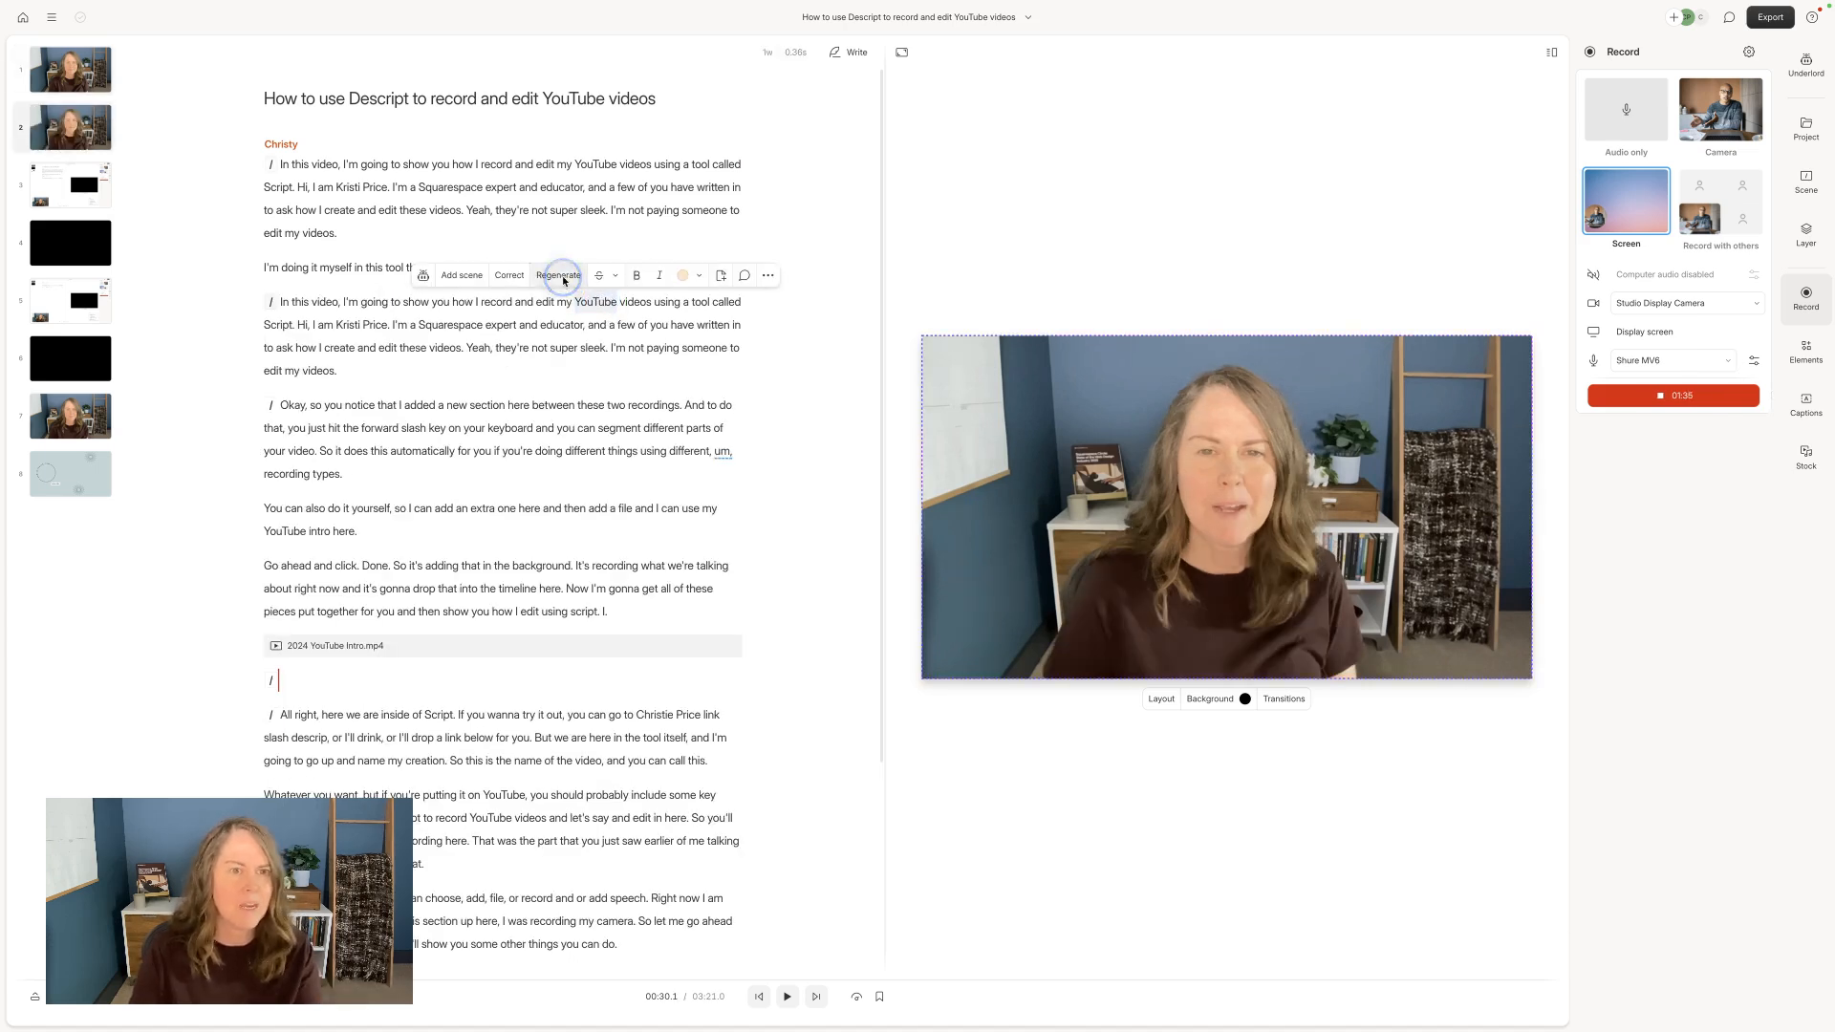
text(Instagram)
key(Return)
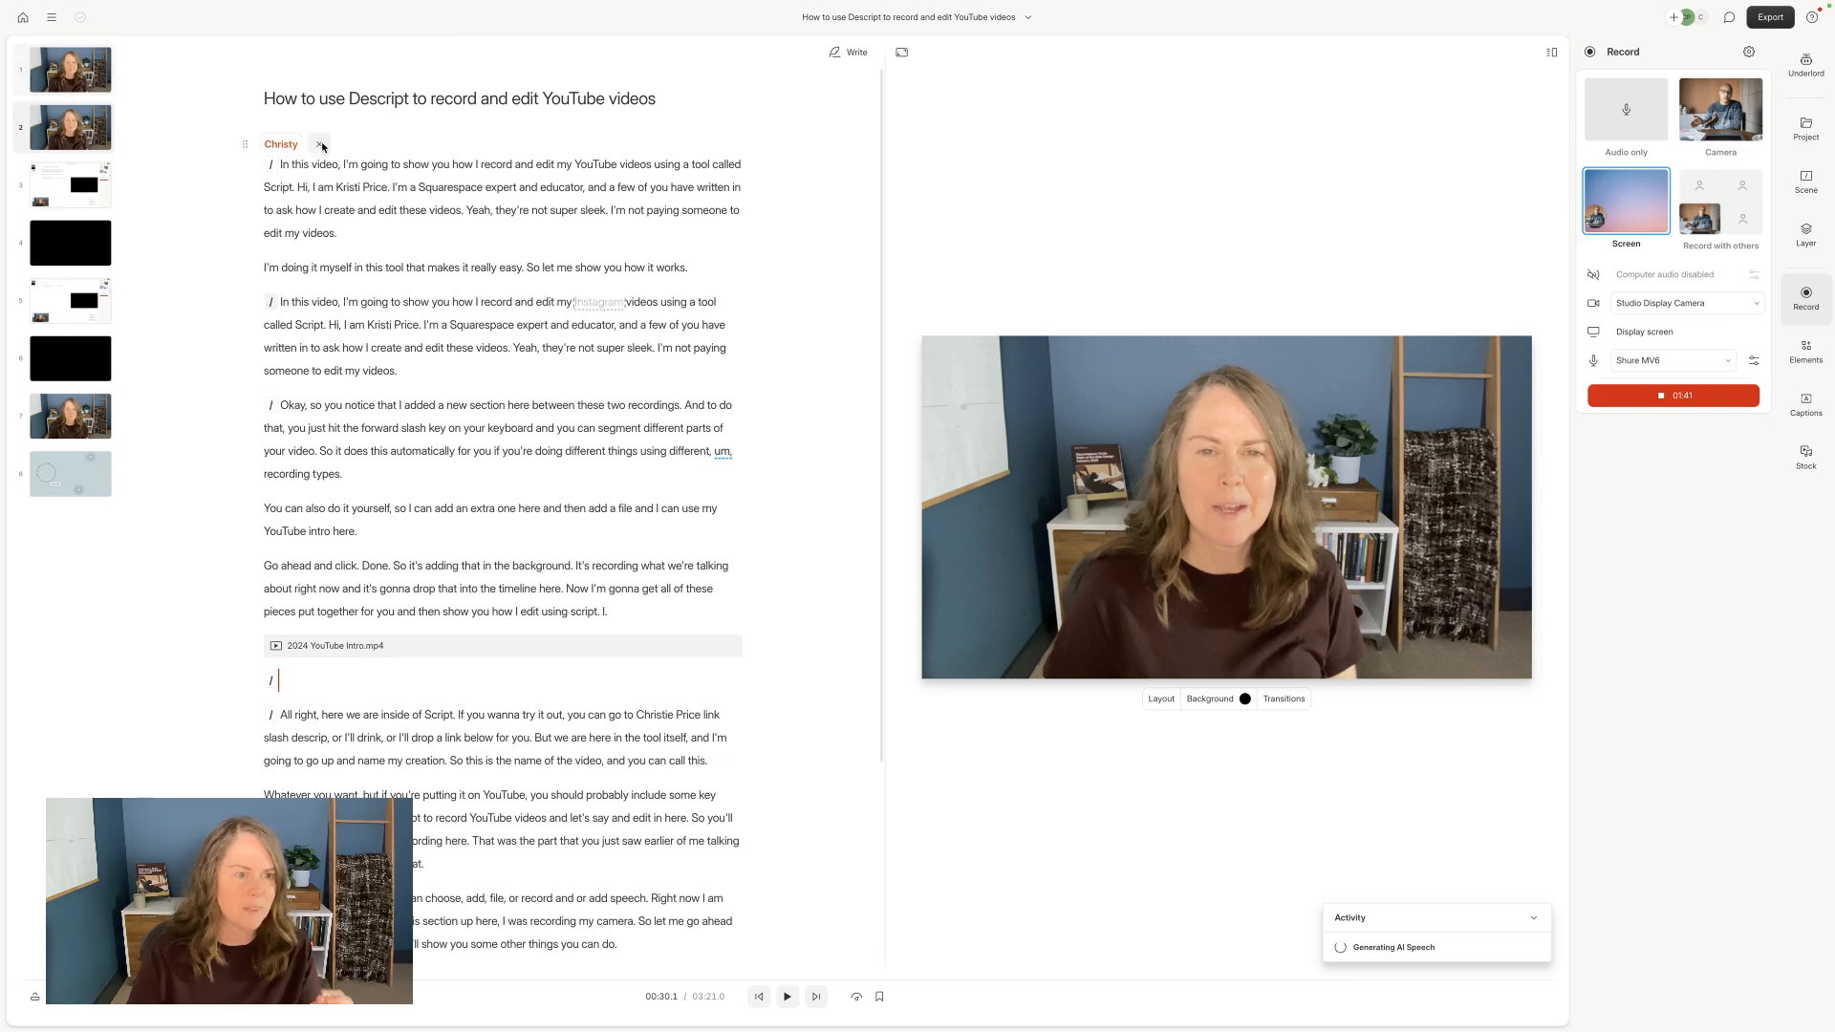
Step: Play back the regenerated "Instagram" wording in the copied paragraph
mouse_move(598, 304)
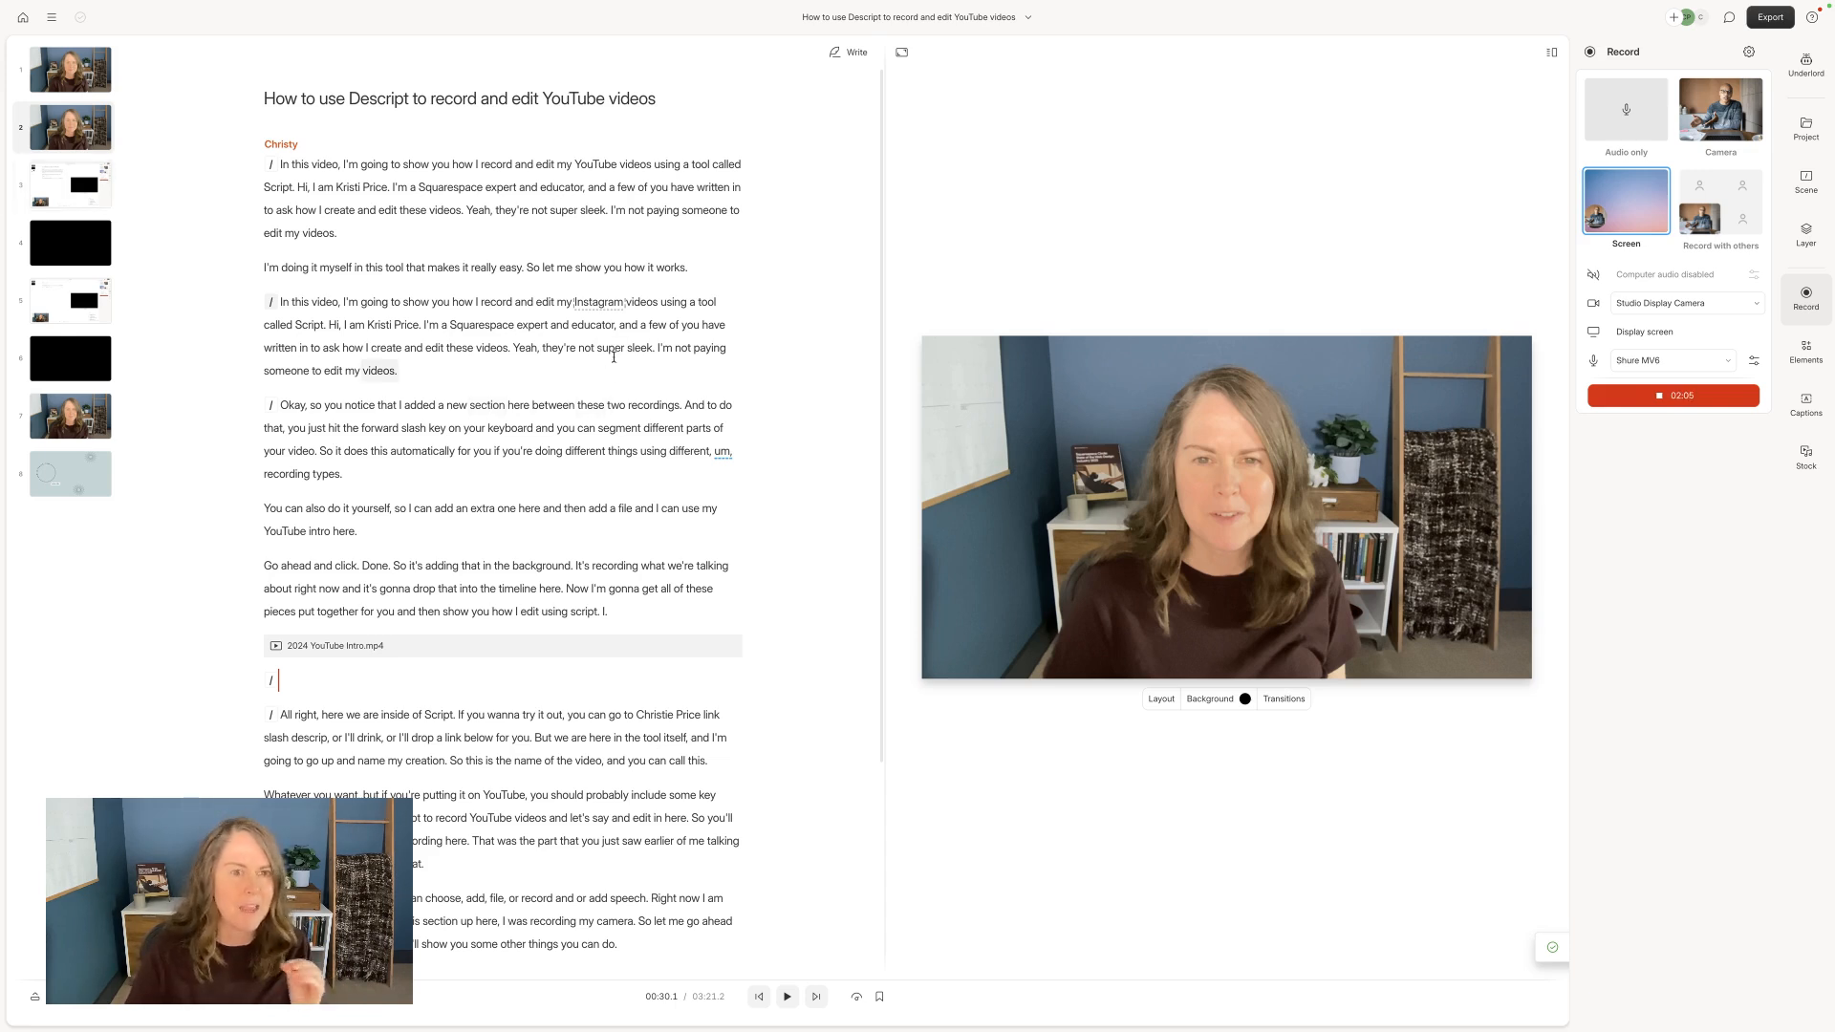
click(558, 302)
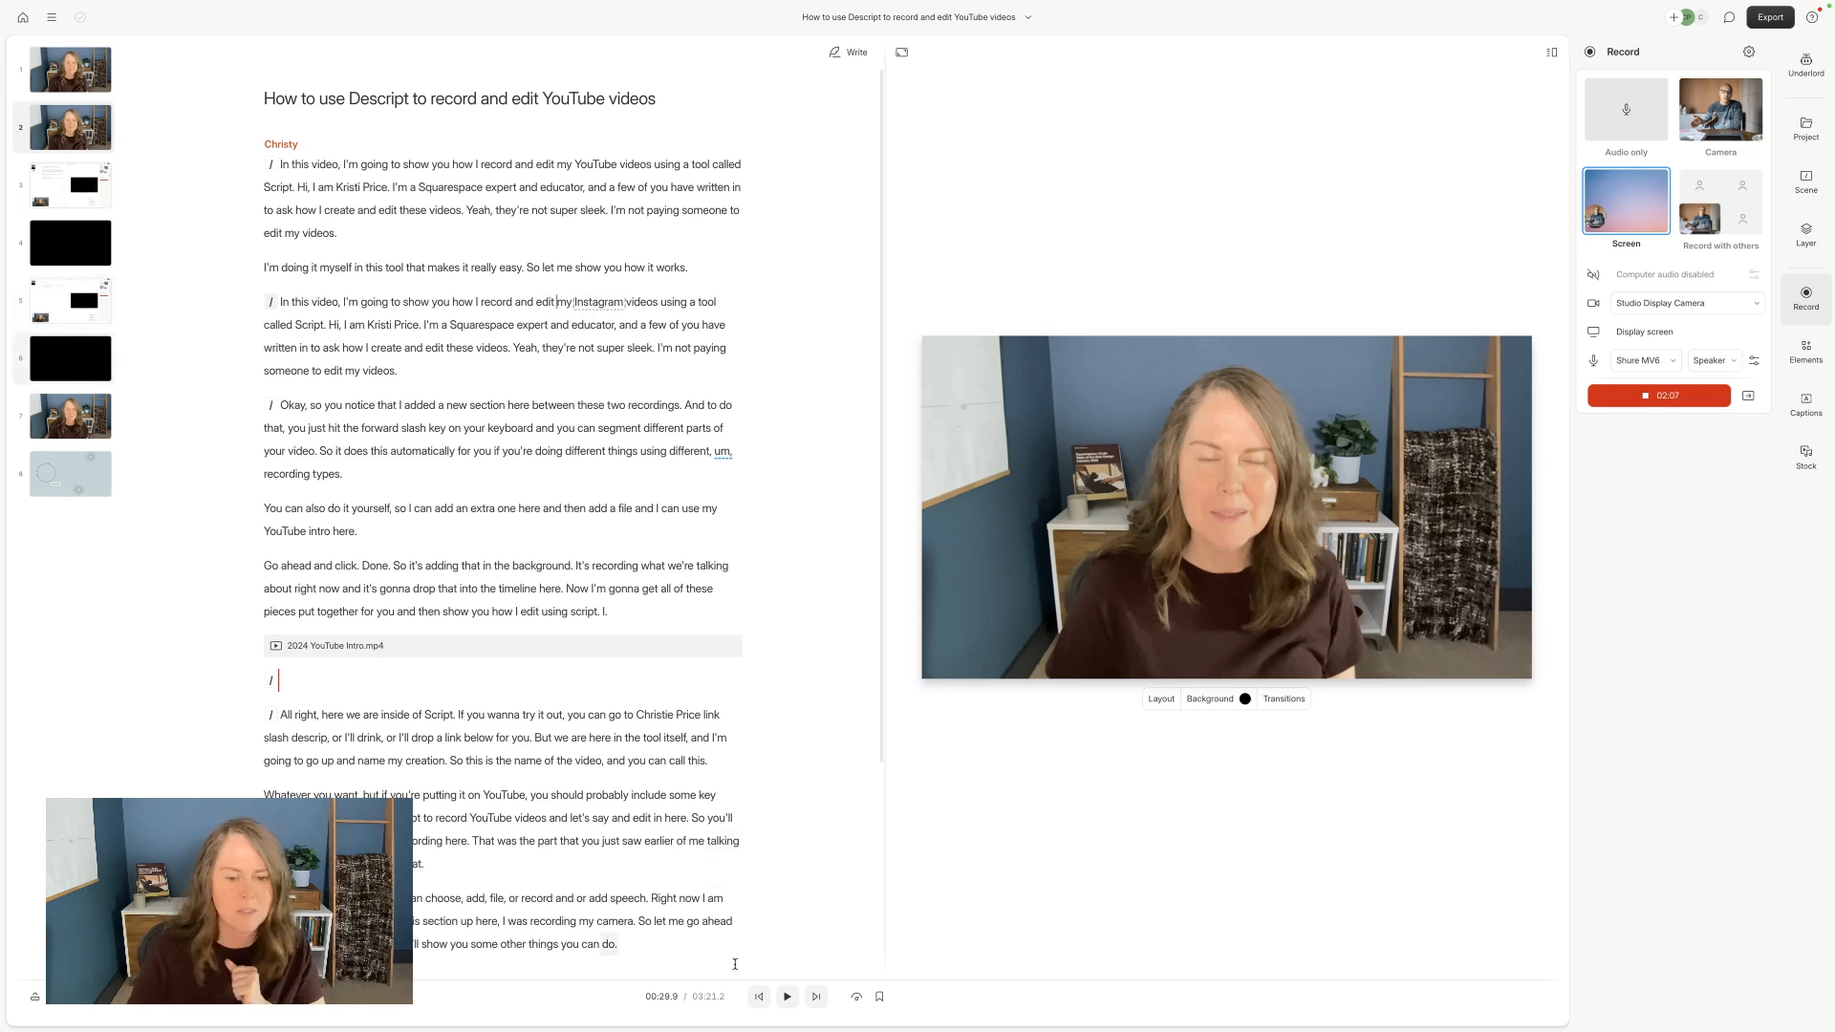
click(790, 1003)
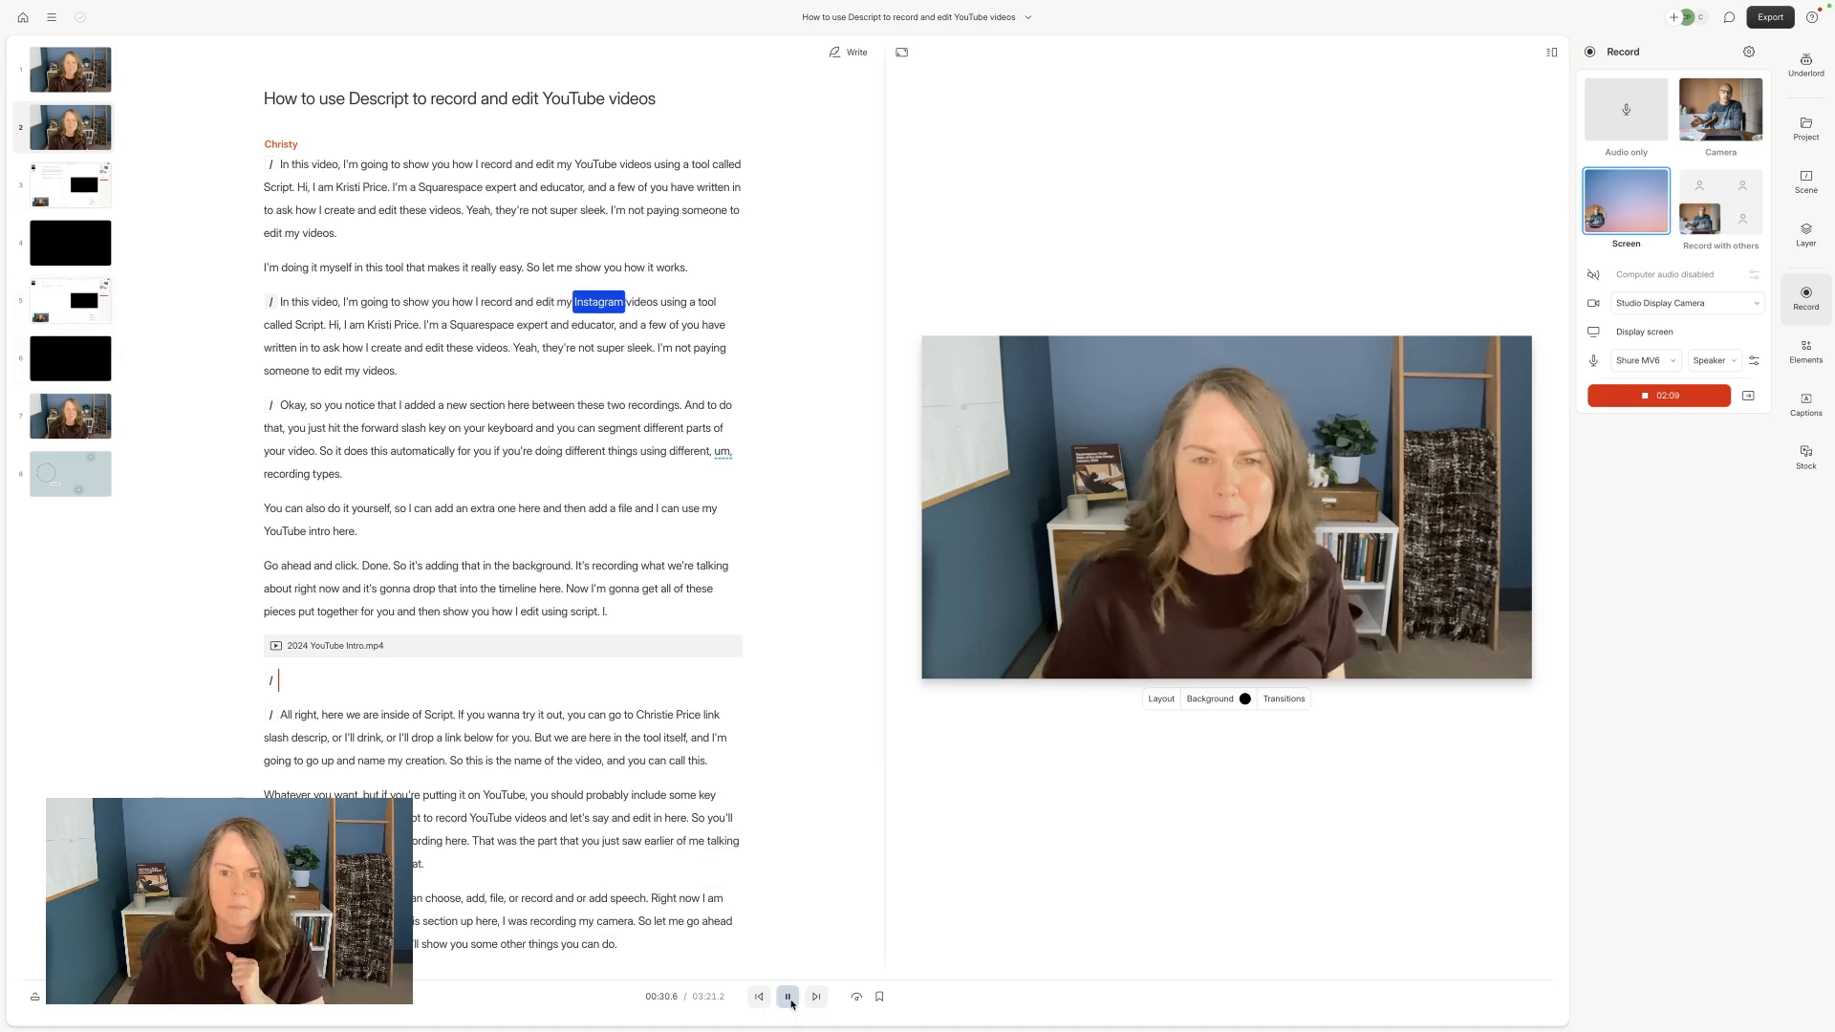
click(789, 999)
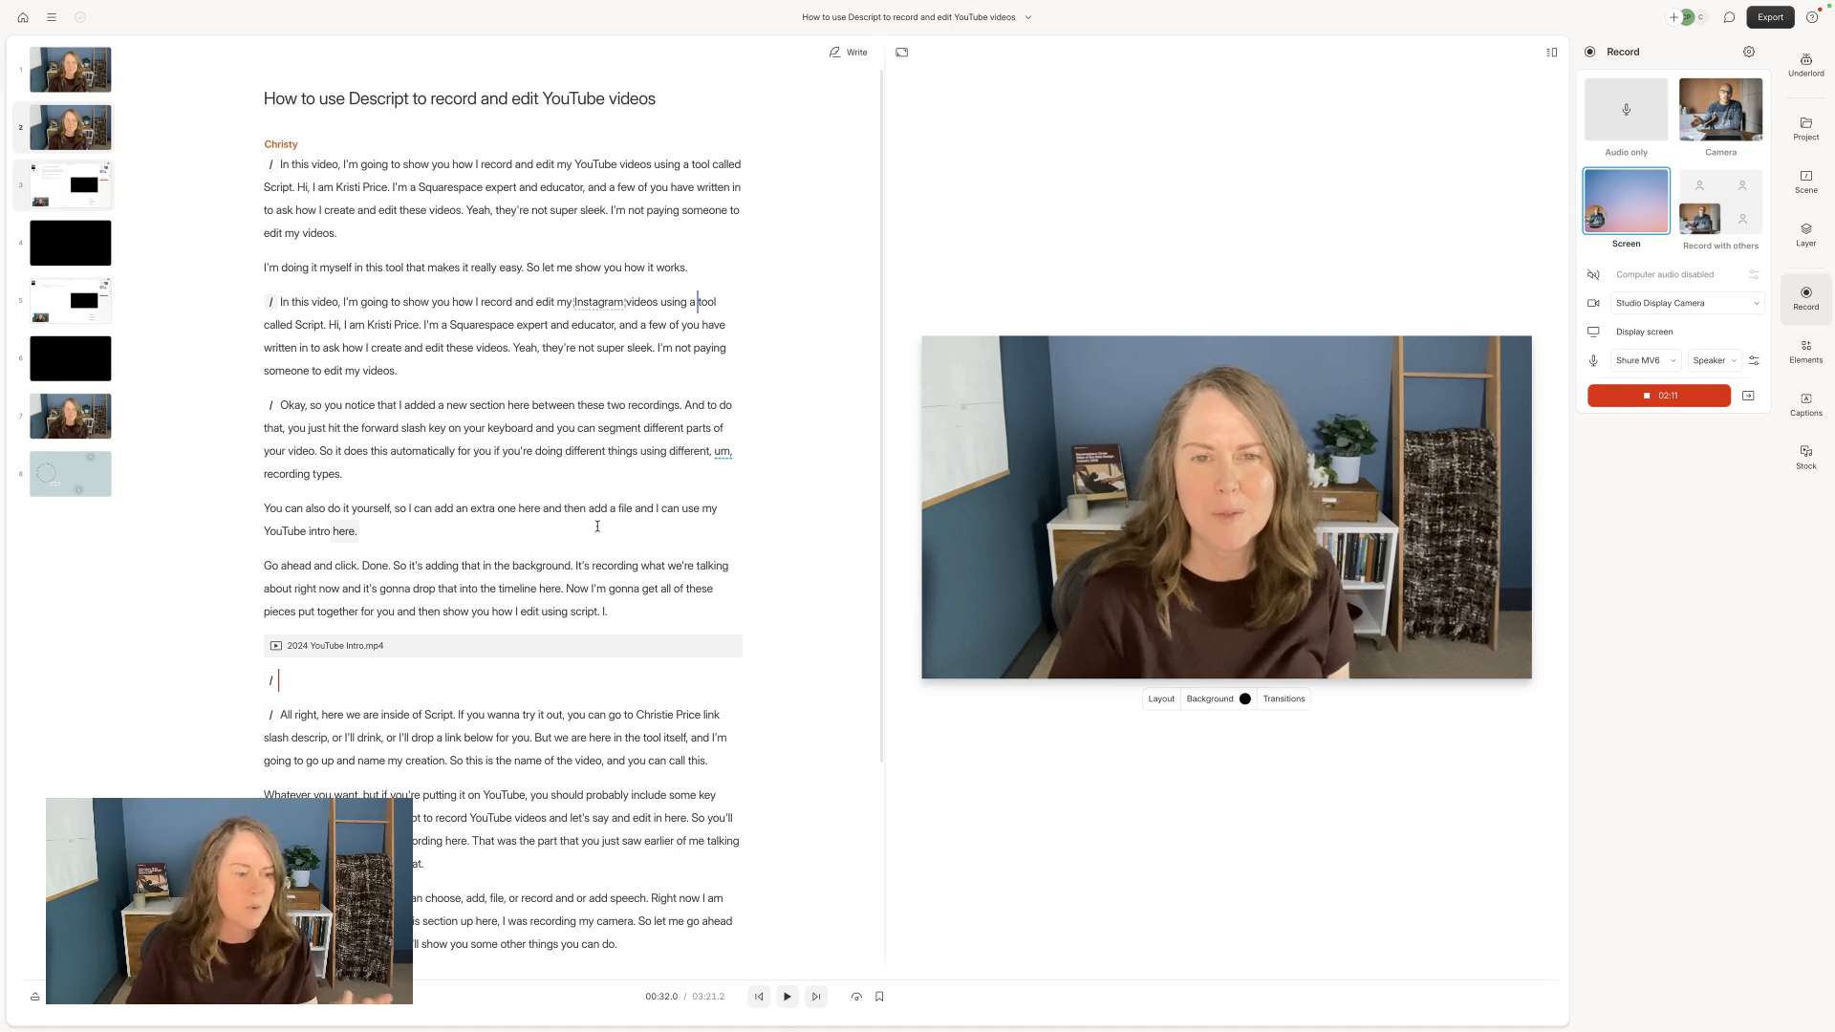
Step: Show the timeline with its waveform for the current position, and hide it again
click(420, 373)
drag(435, 378, 272, 304)
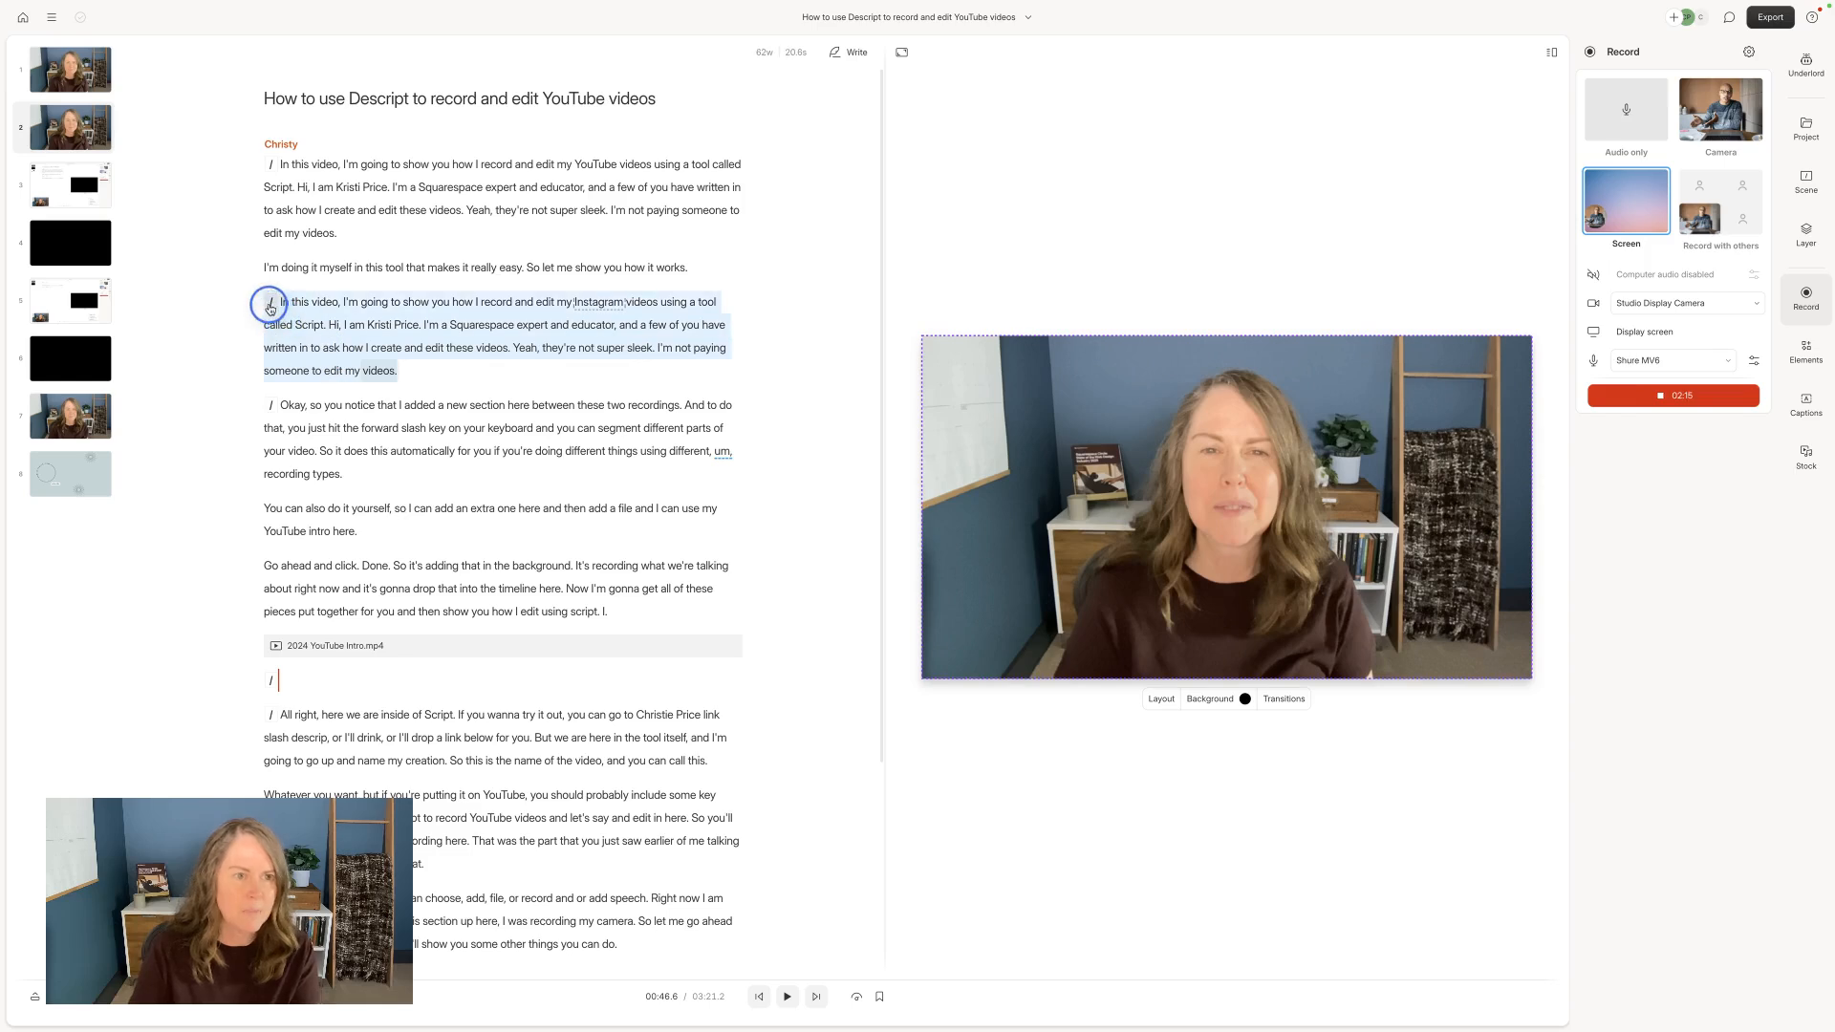
scroll(286, 302, down, 3)
scroll(399, 401, up, 3)
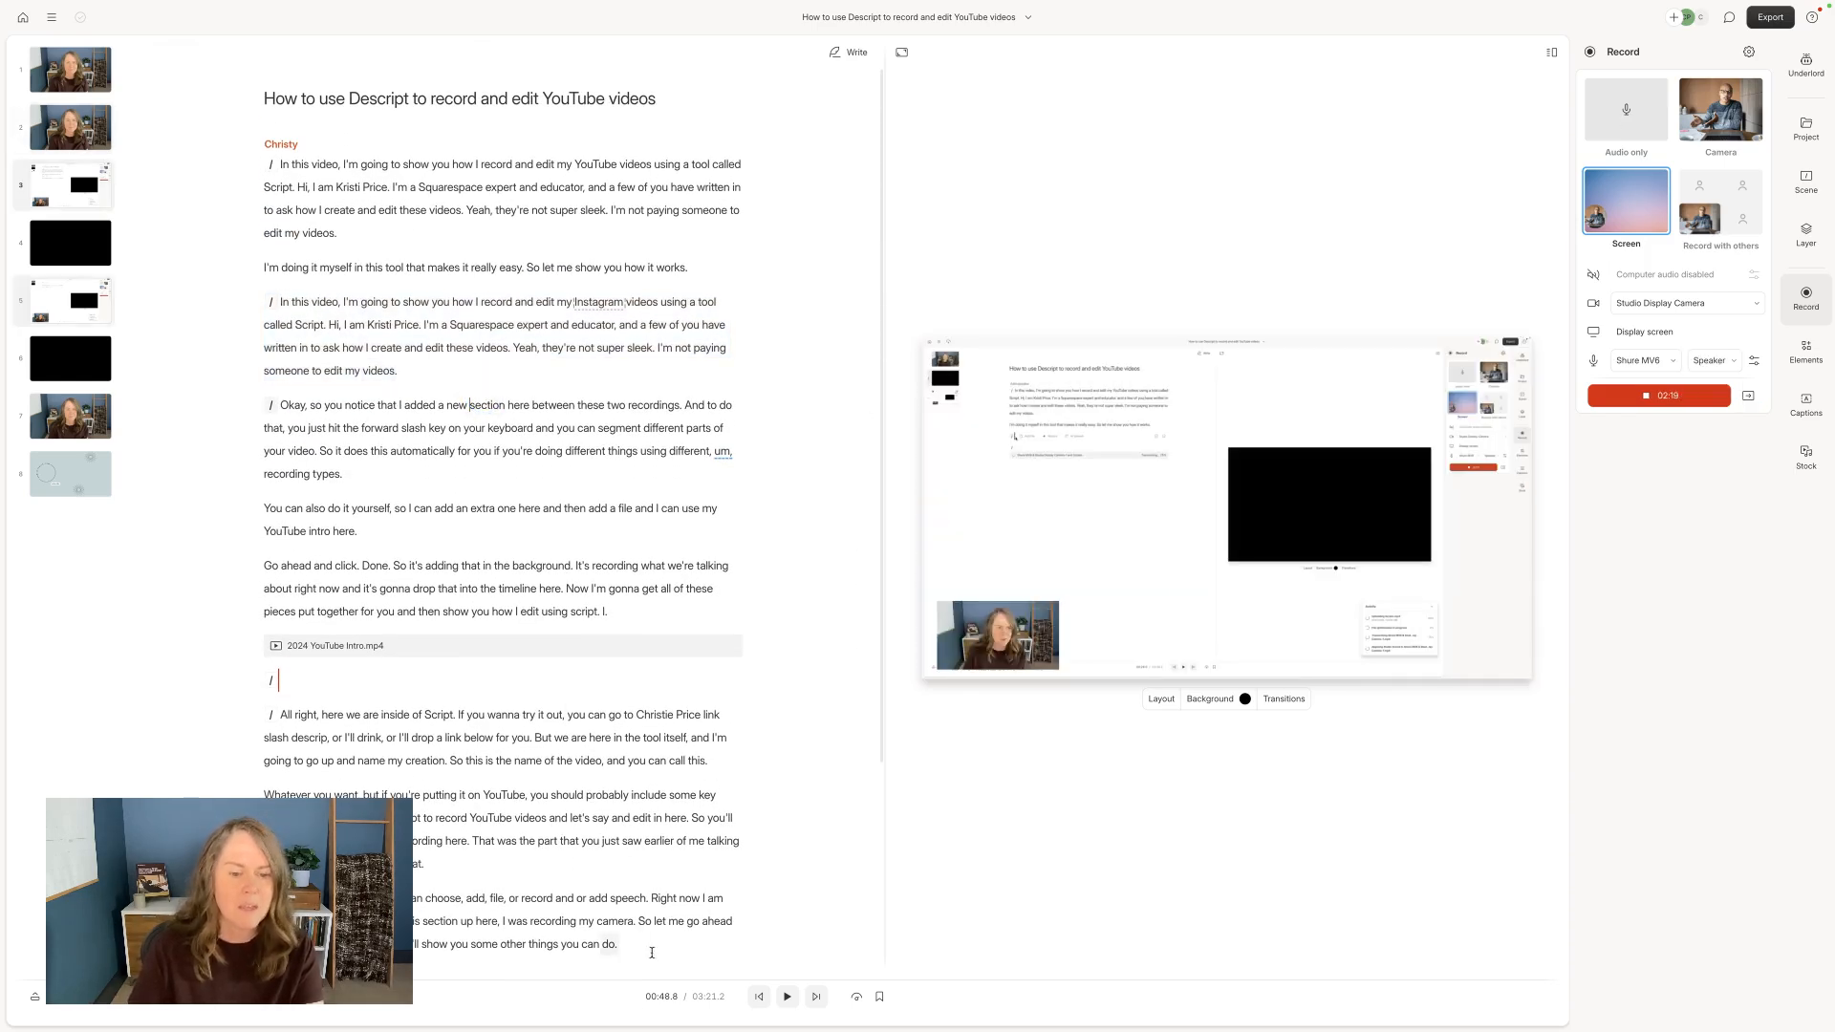
click(34, 997)
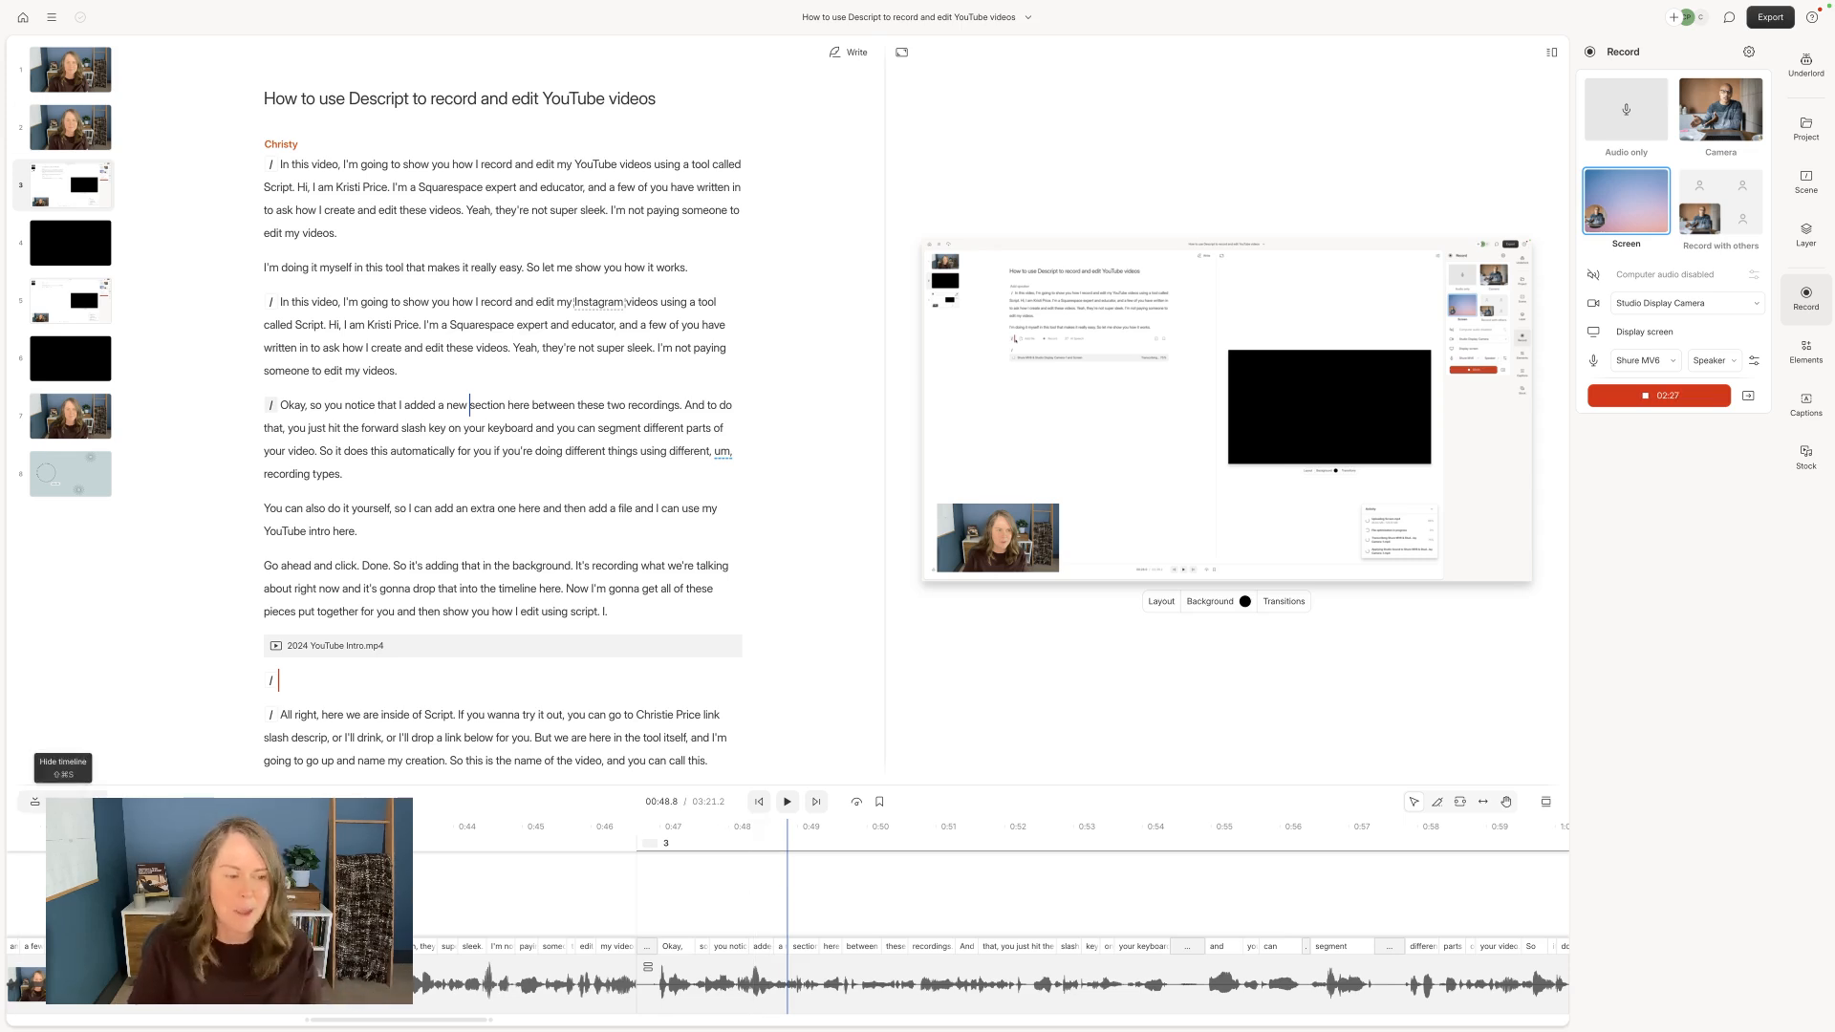
click(35, 801)
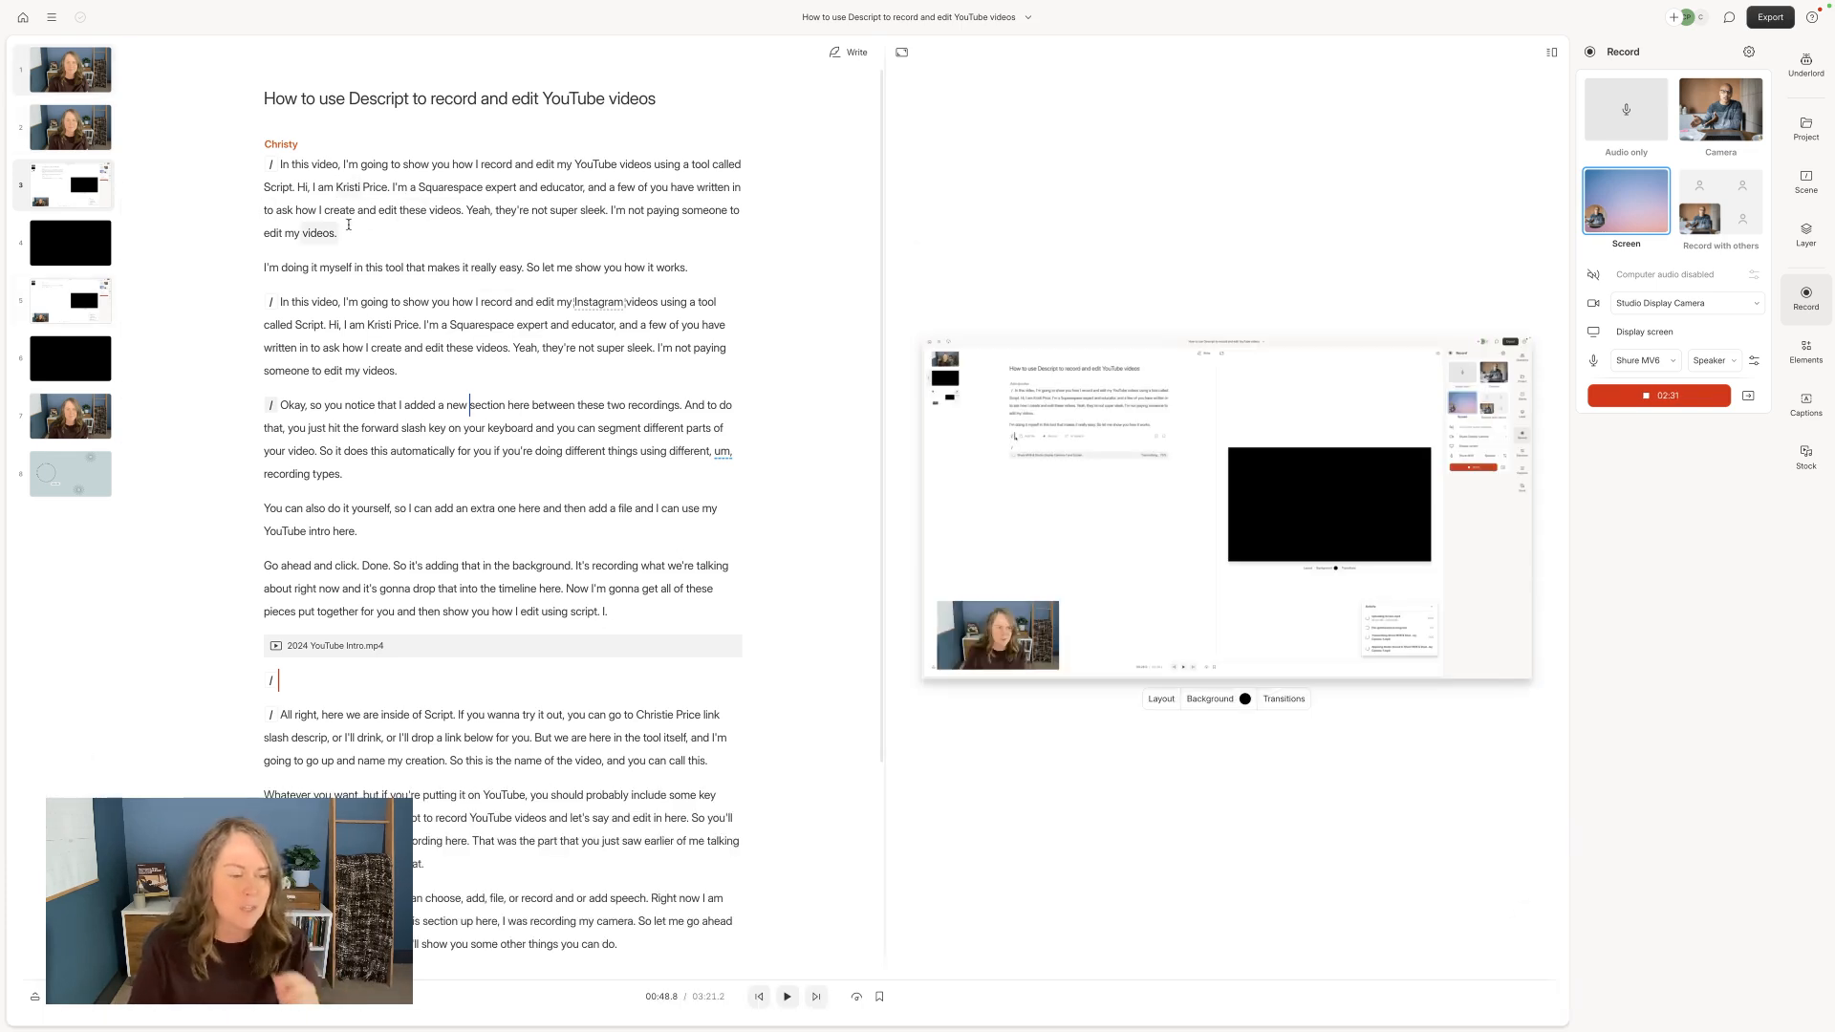
Step: Delete the duplicated opening section that contains the "Instagram" wording
drag(417, 372, 247, 300)
key(BackSpace)
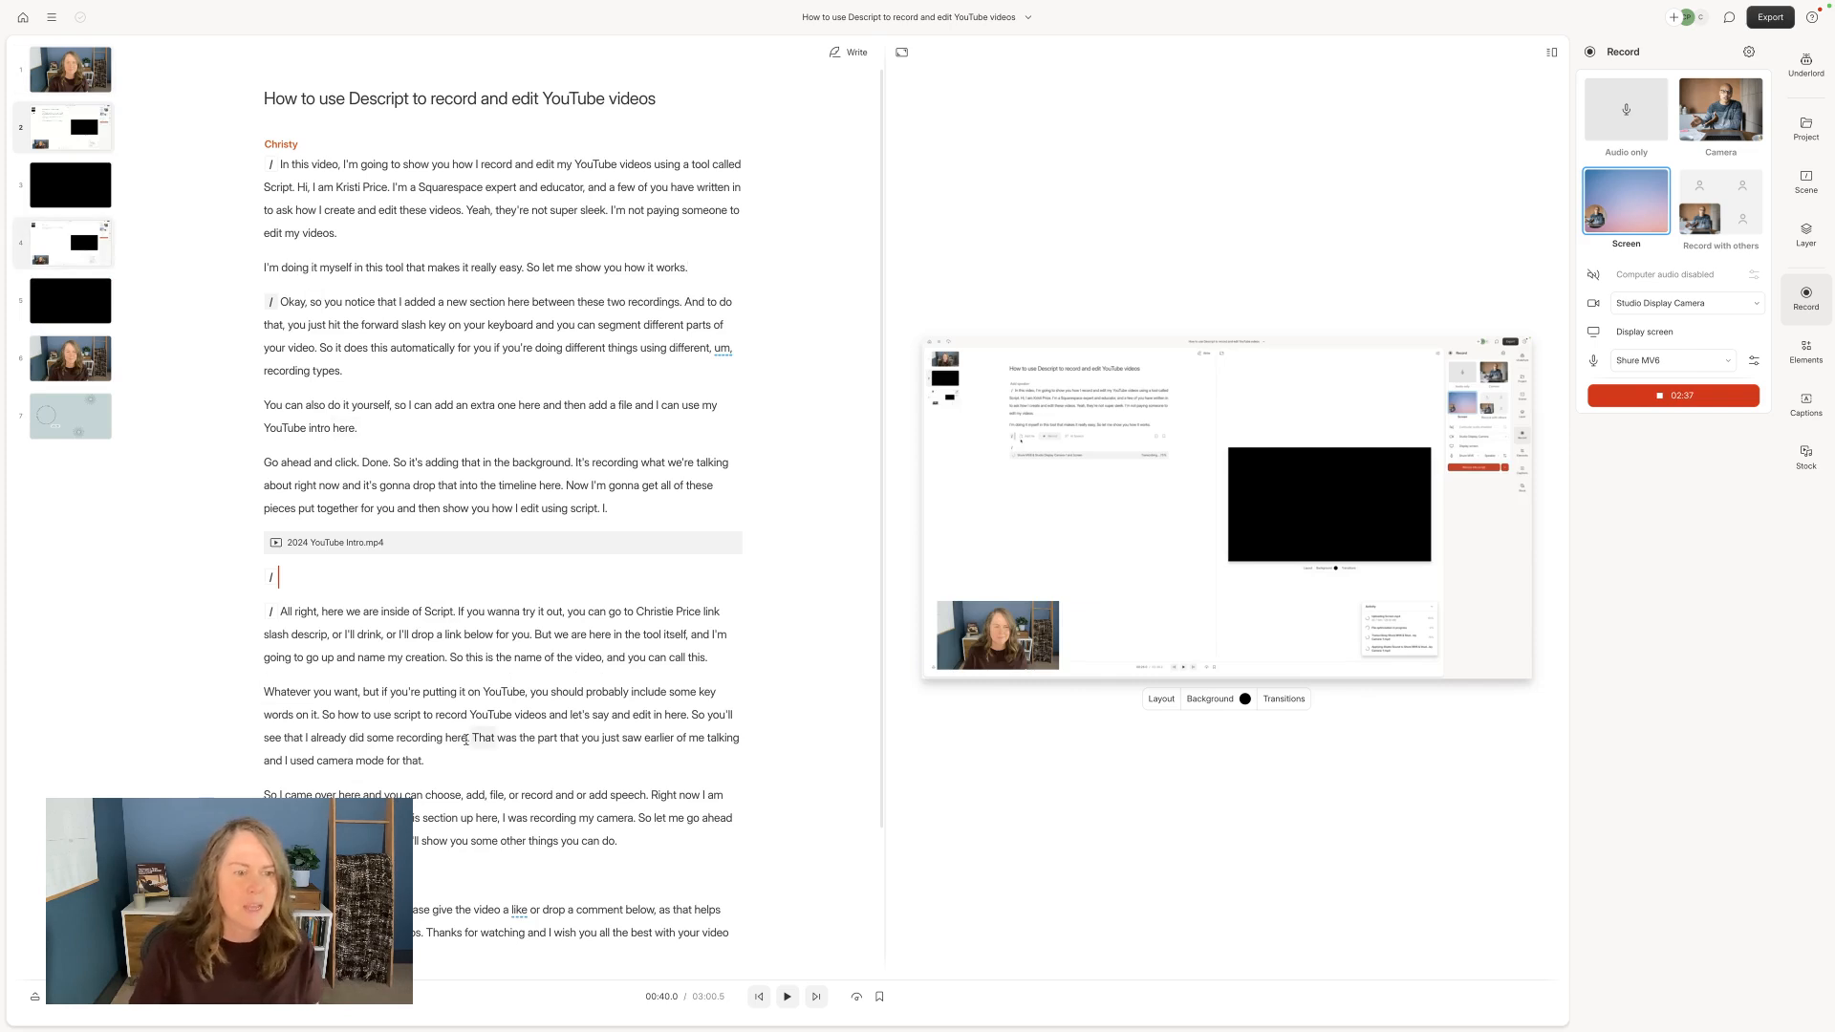
Step: Delete the webcam overlay layer from the second scene, and undo the deletion
scroll(457, 691, down, 3)
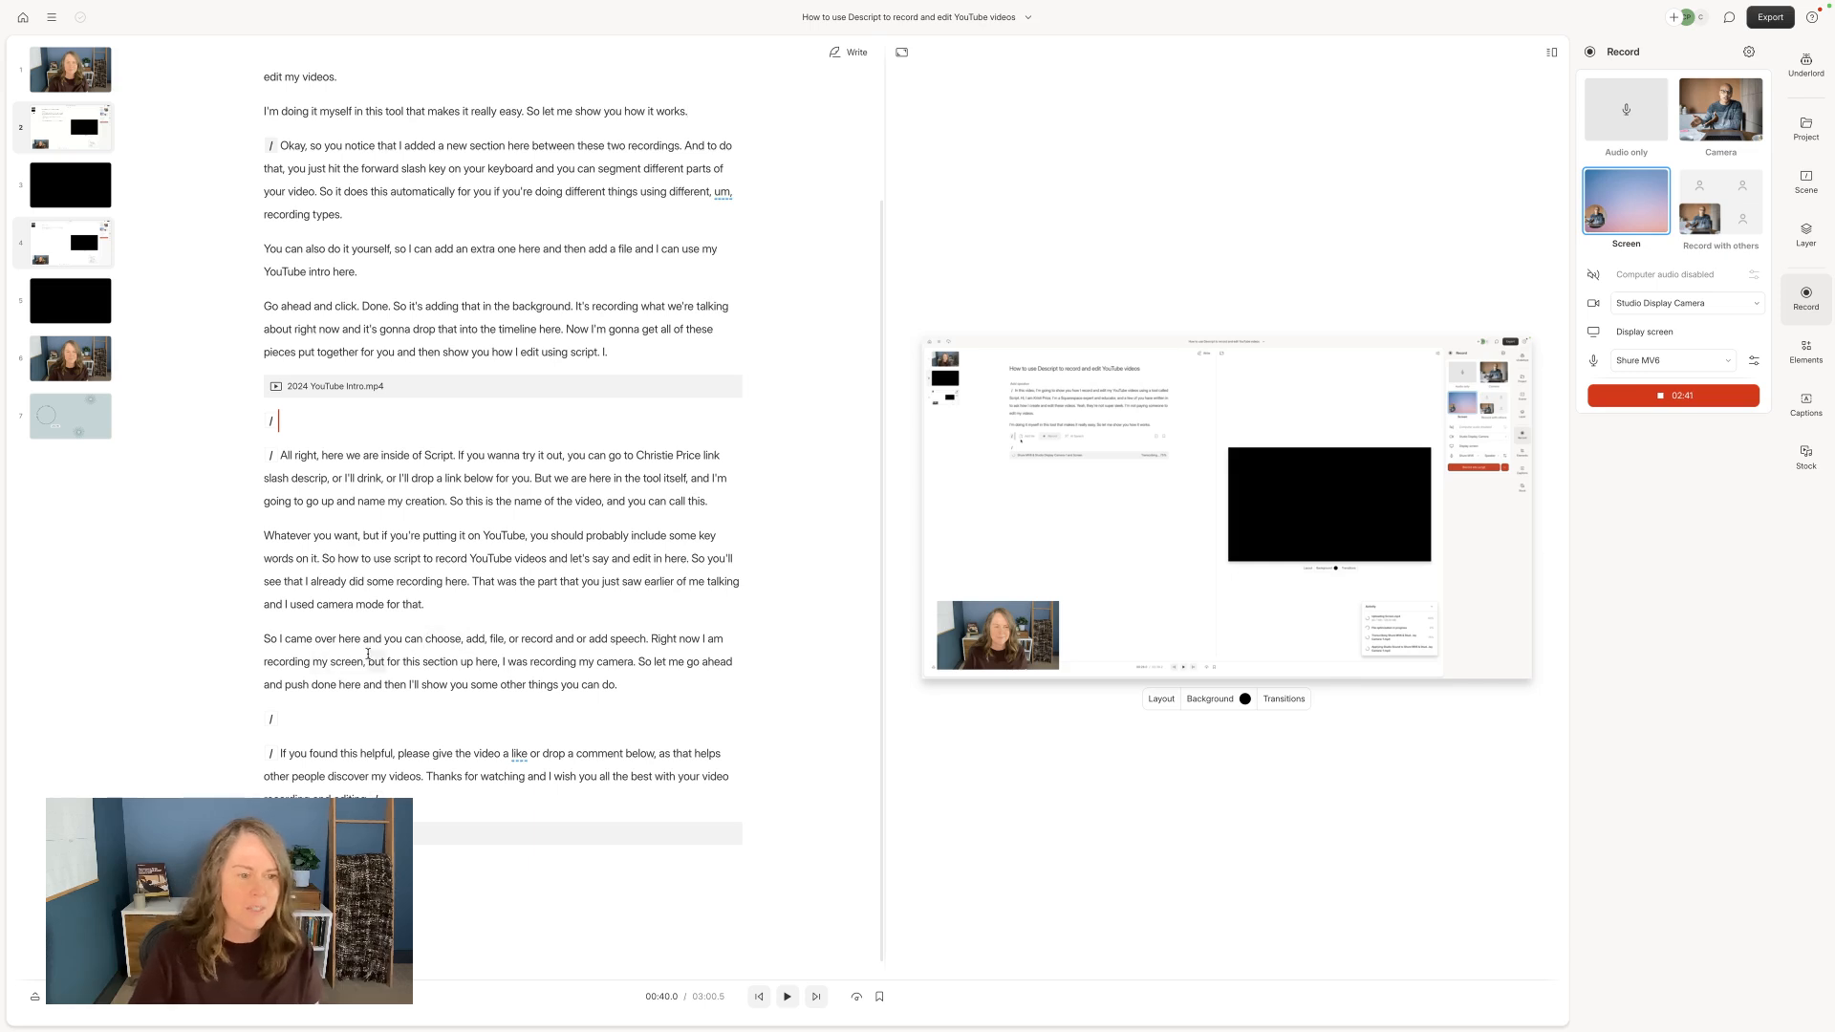
triple_click(585, 676)
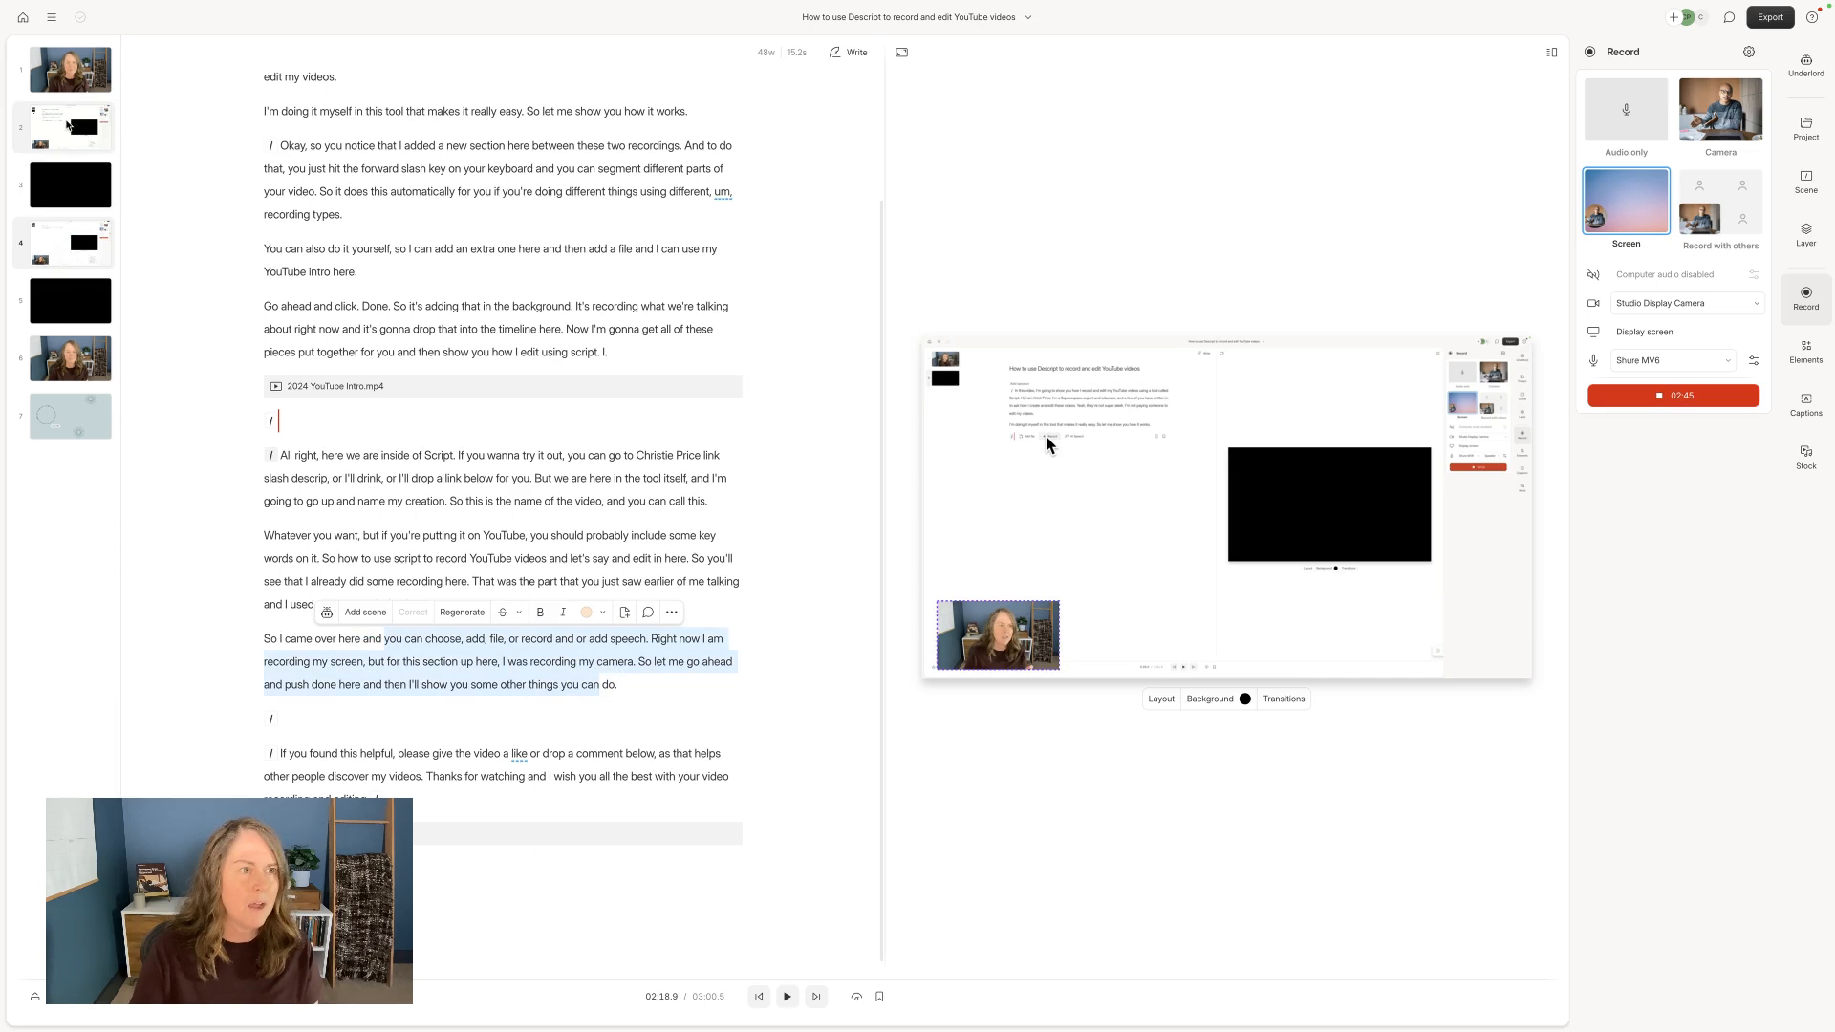
click(67, 126)
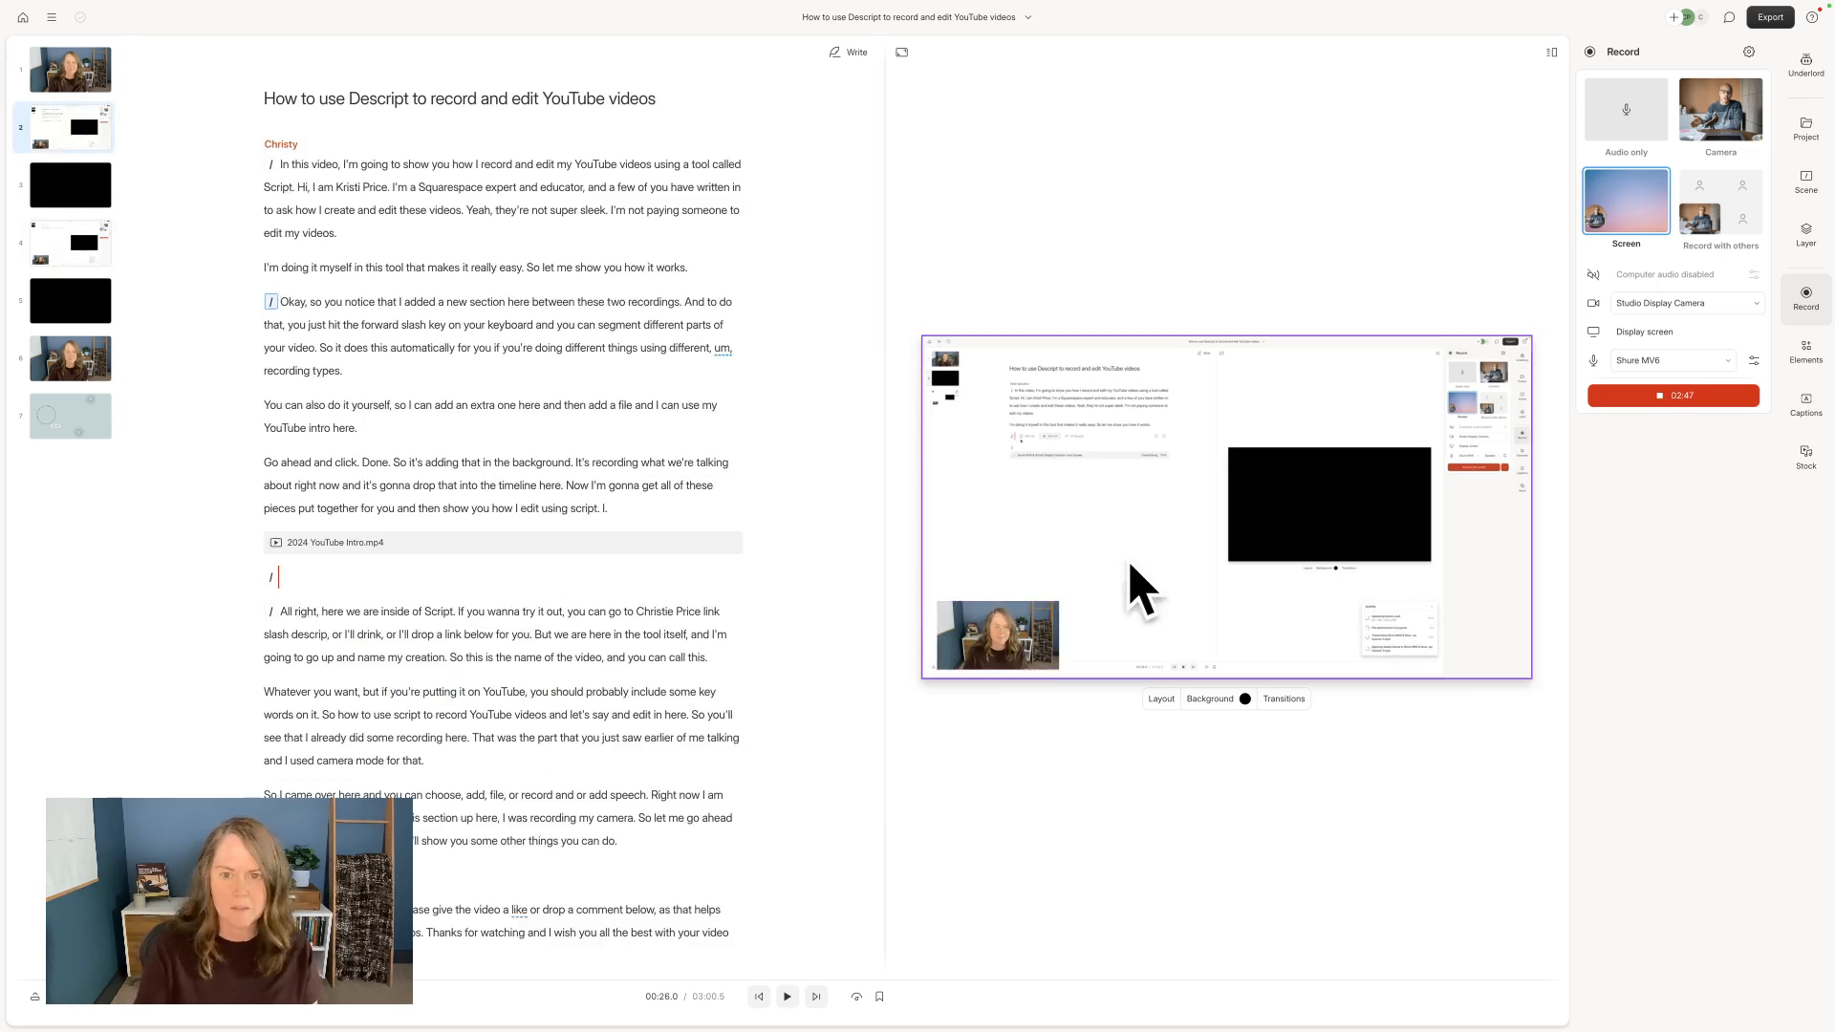
click(1002, 659)
key(Delete)
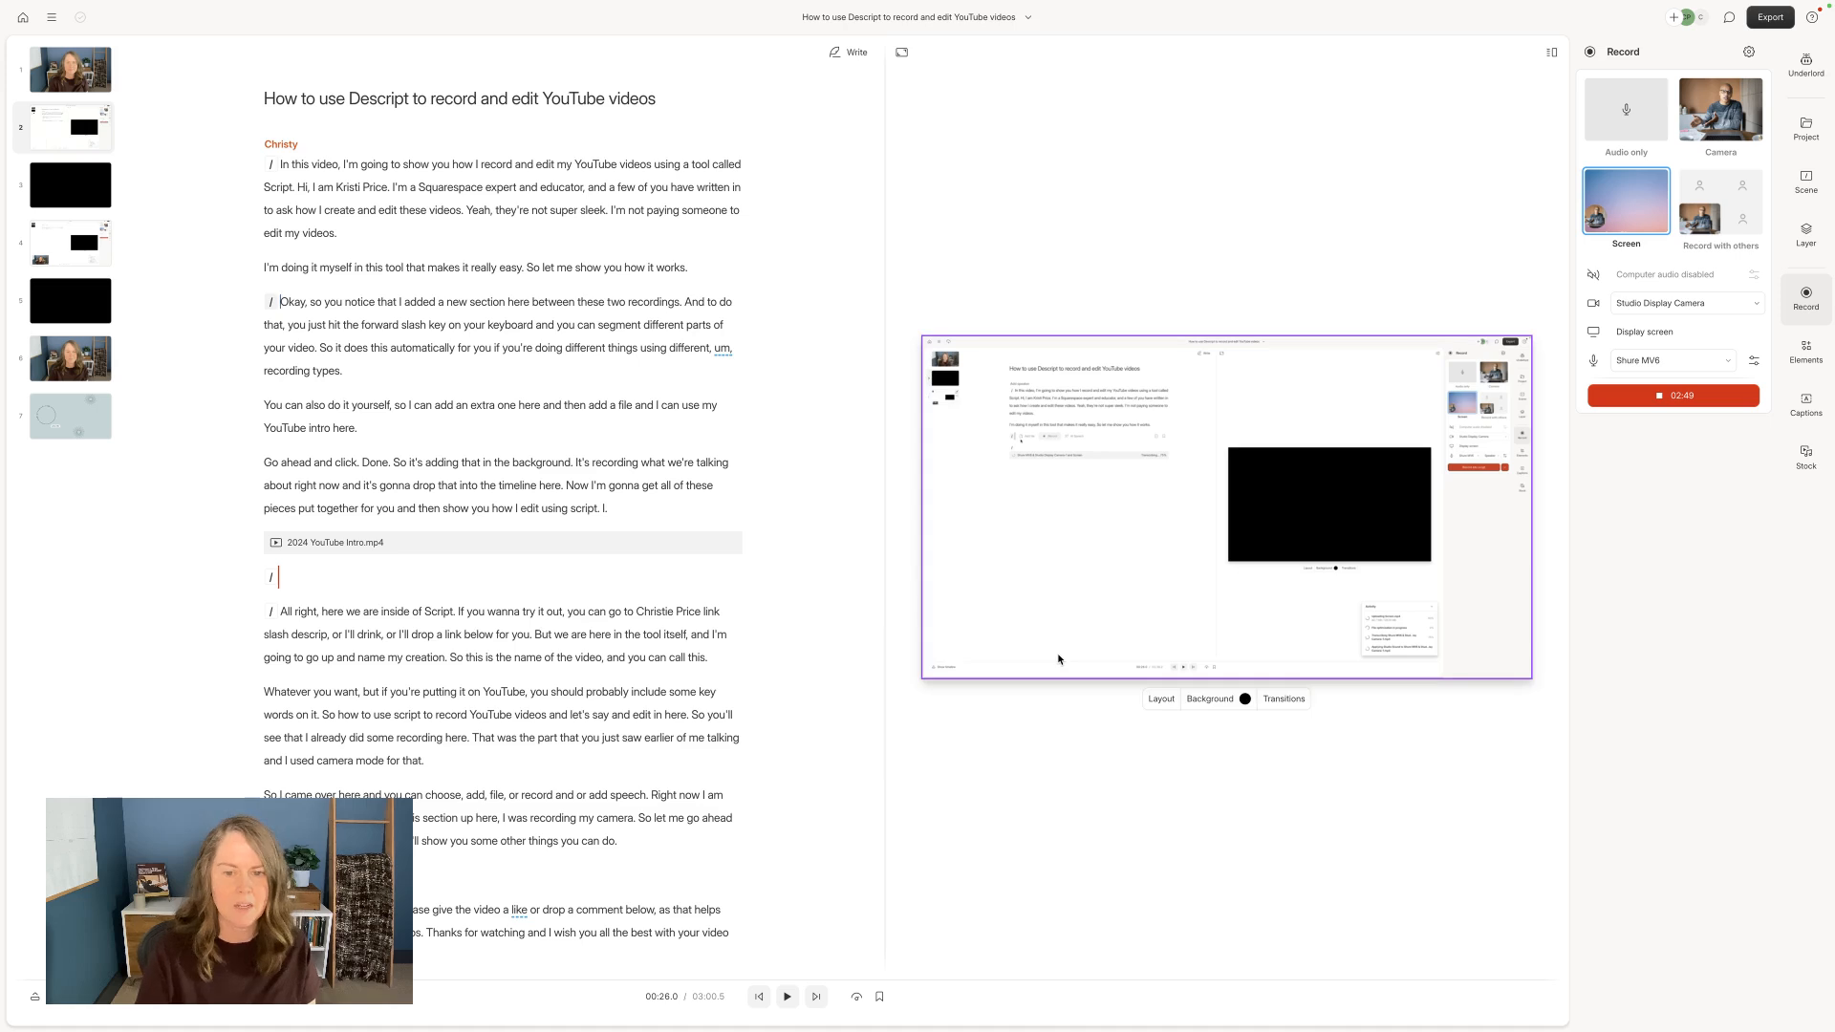
key(super+z)
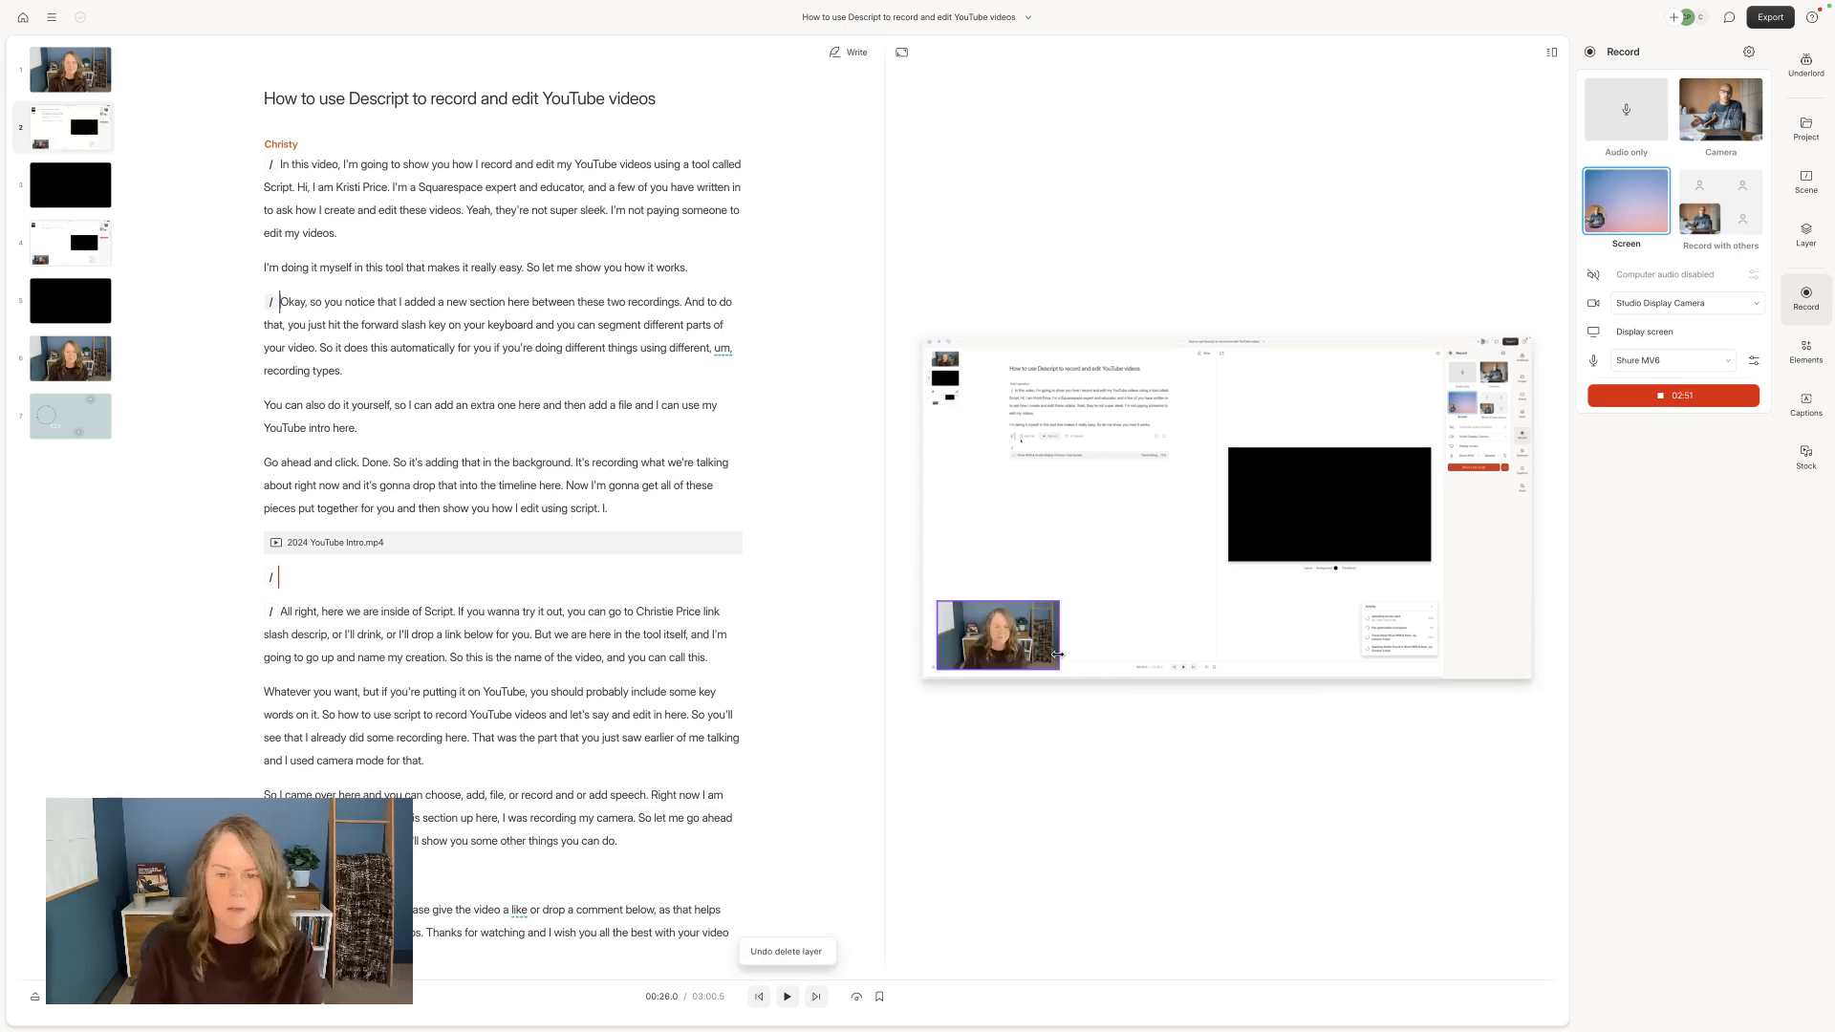
Step: Try a circle shape for the second scene's webcam overlay, enlarge and reposition it, and undo these layer changes
click(1019, 654)
click(897, 583)
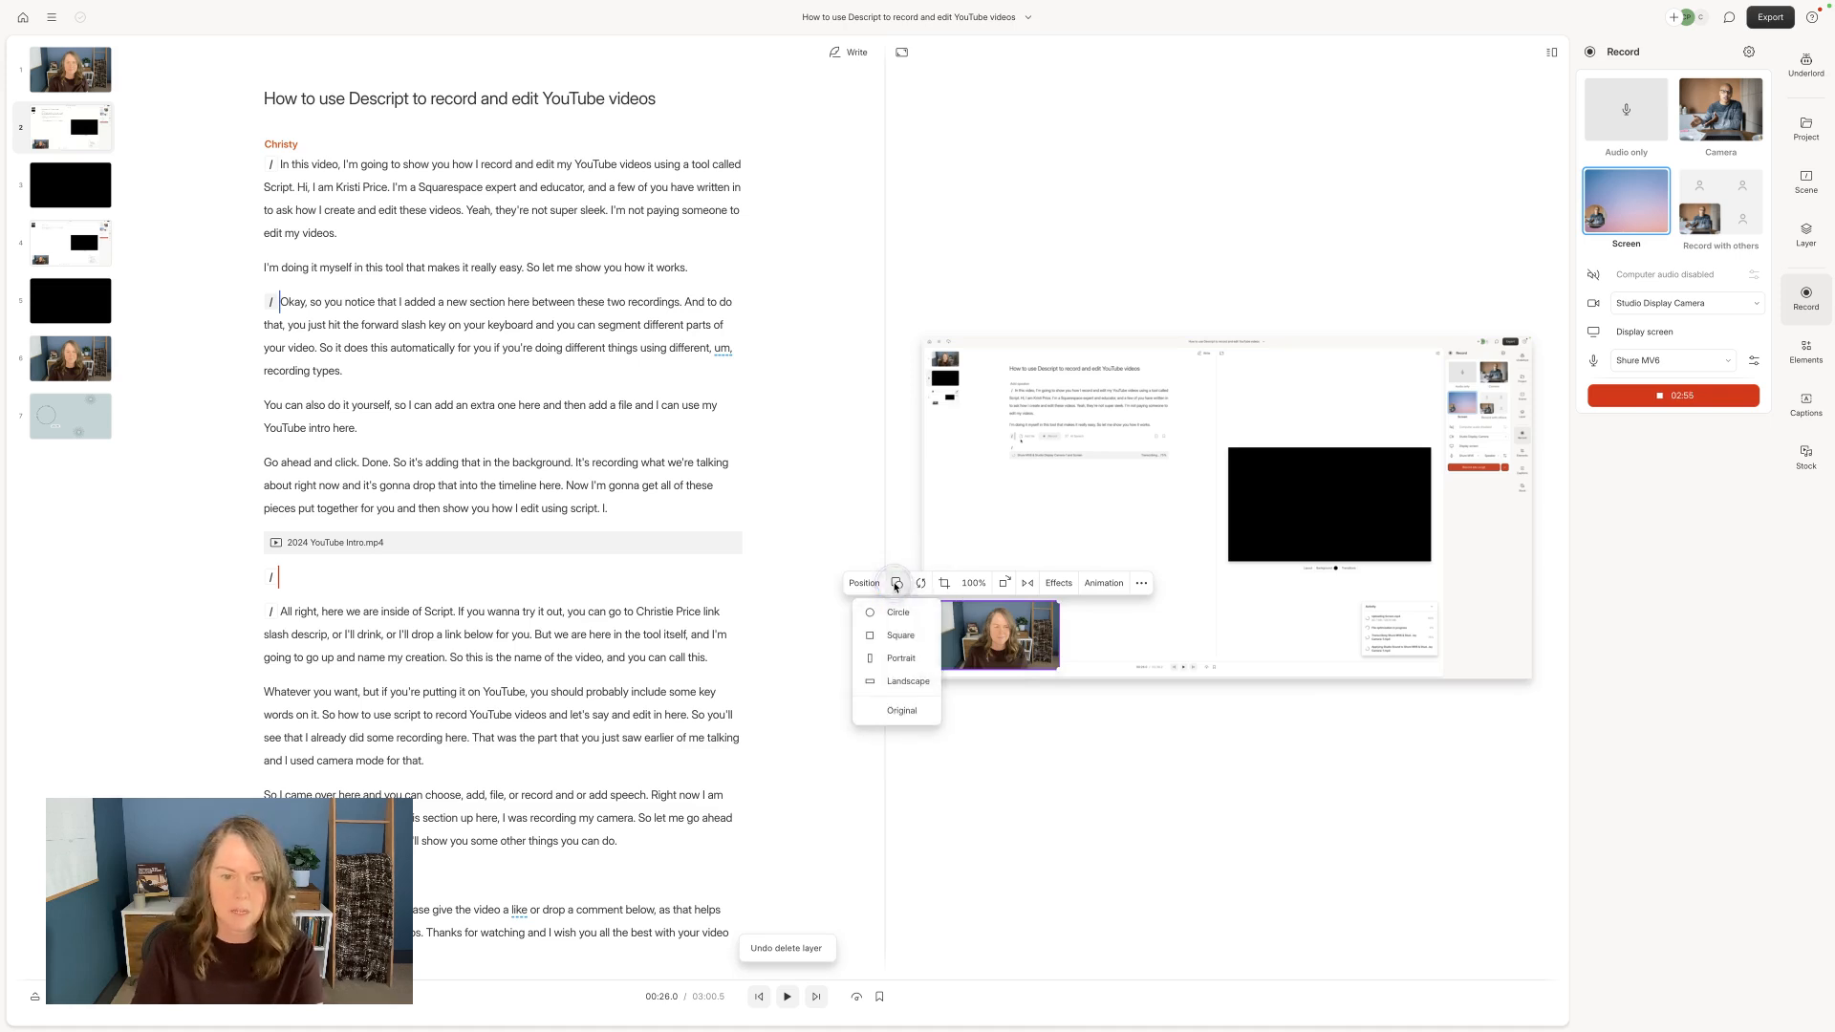
click(899, 621)
drag(965, 657, 1028, 619)
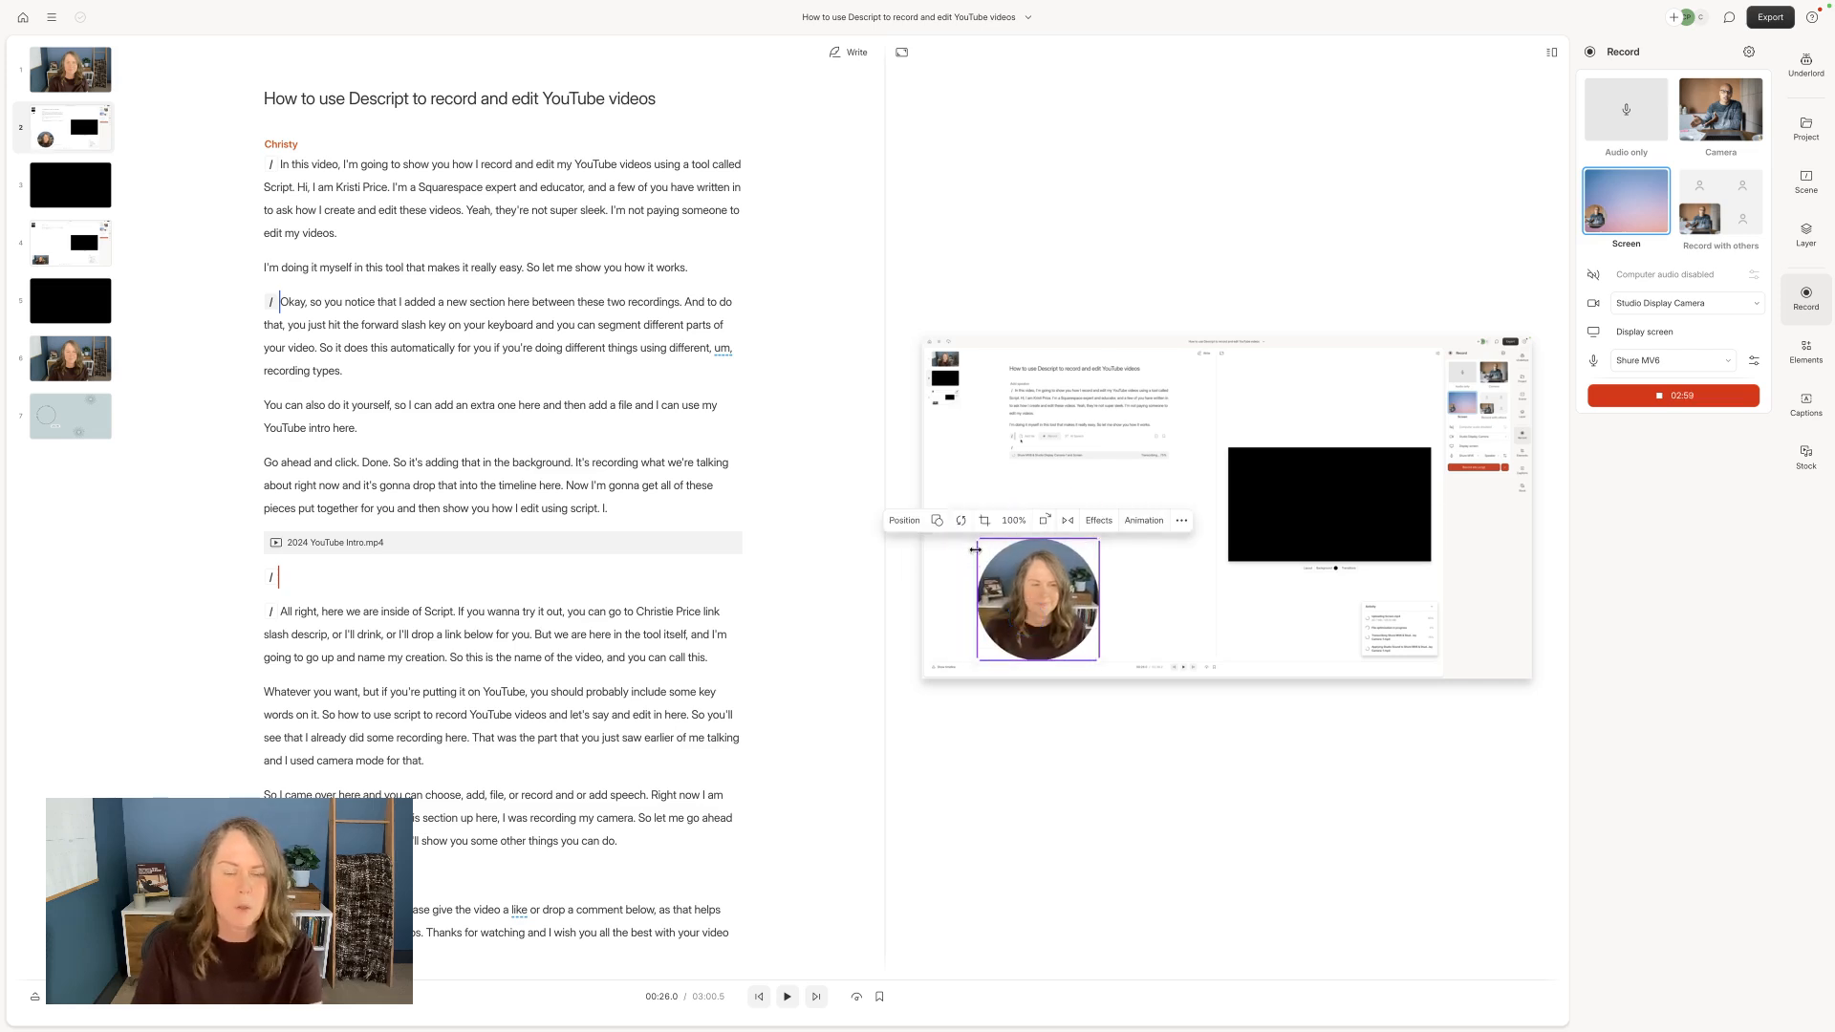
drag(1027, 552, 986, 592)
key(super+z)
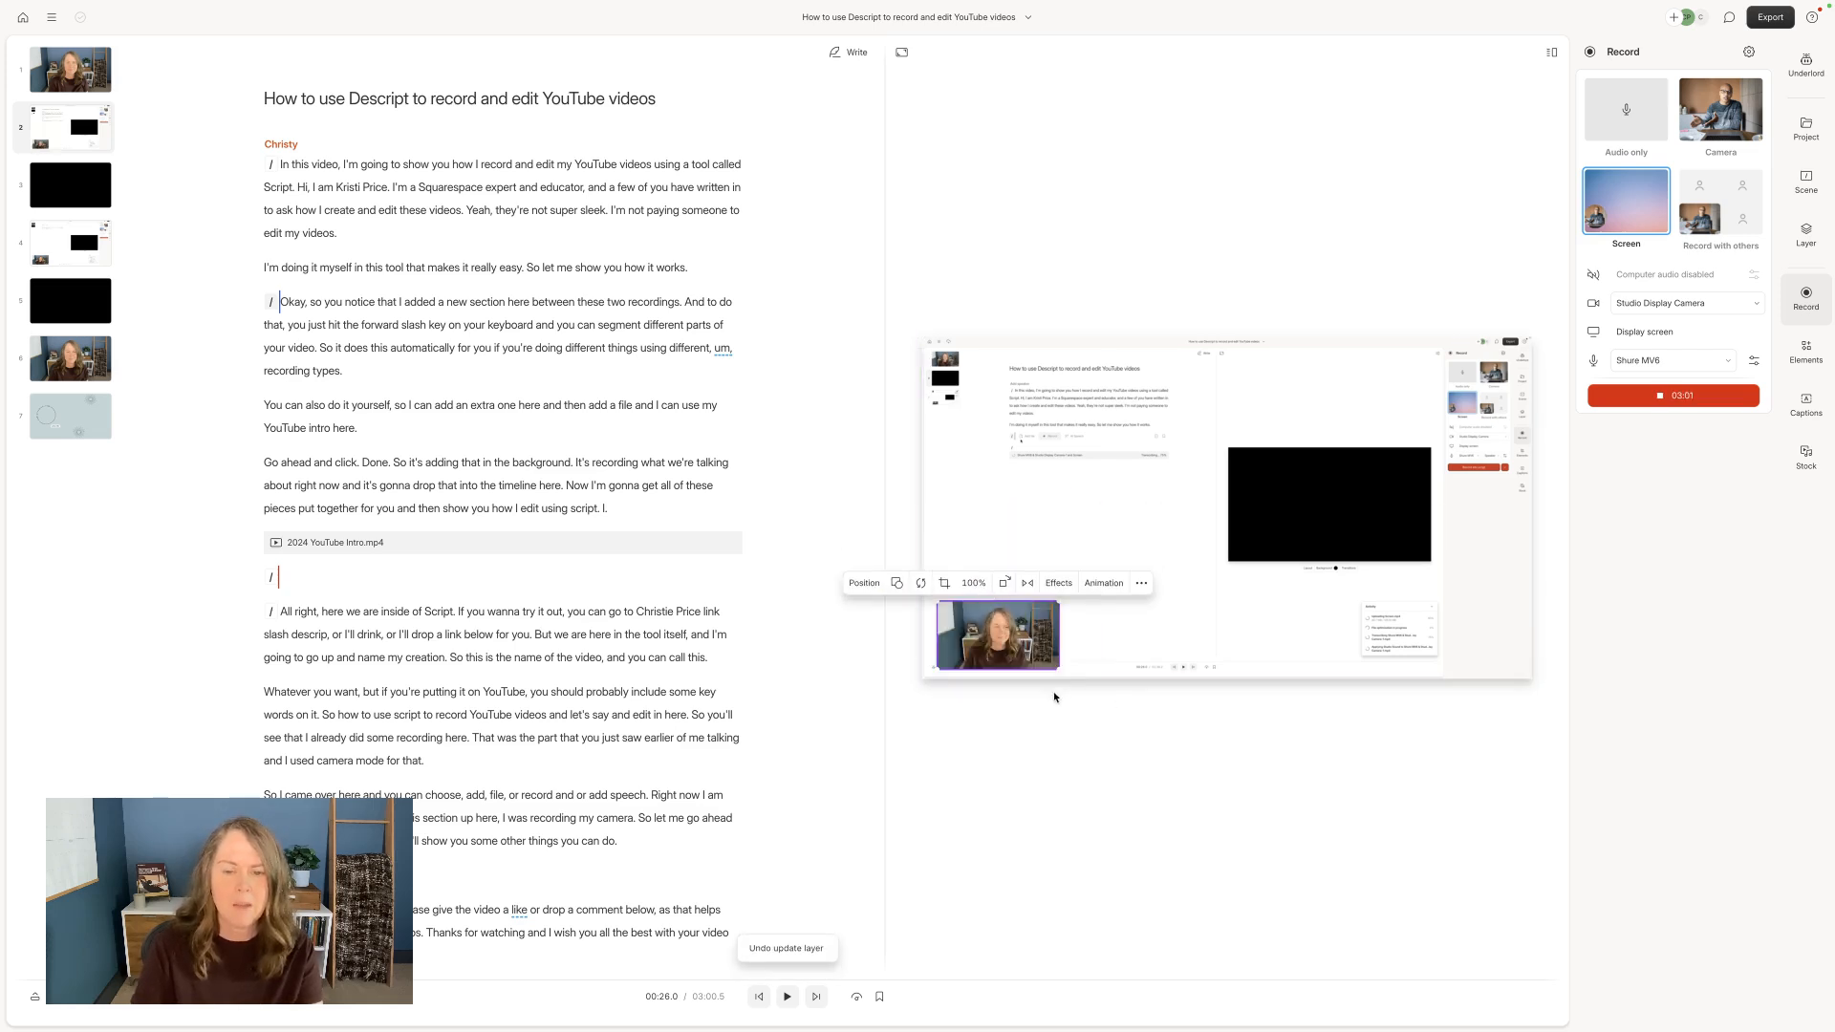
Step: Delete the webcam overlay from the second scene so only the screen recording is shown
key(Delete)
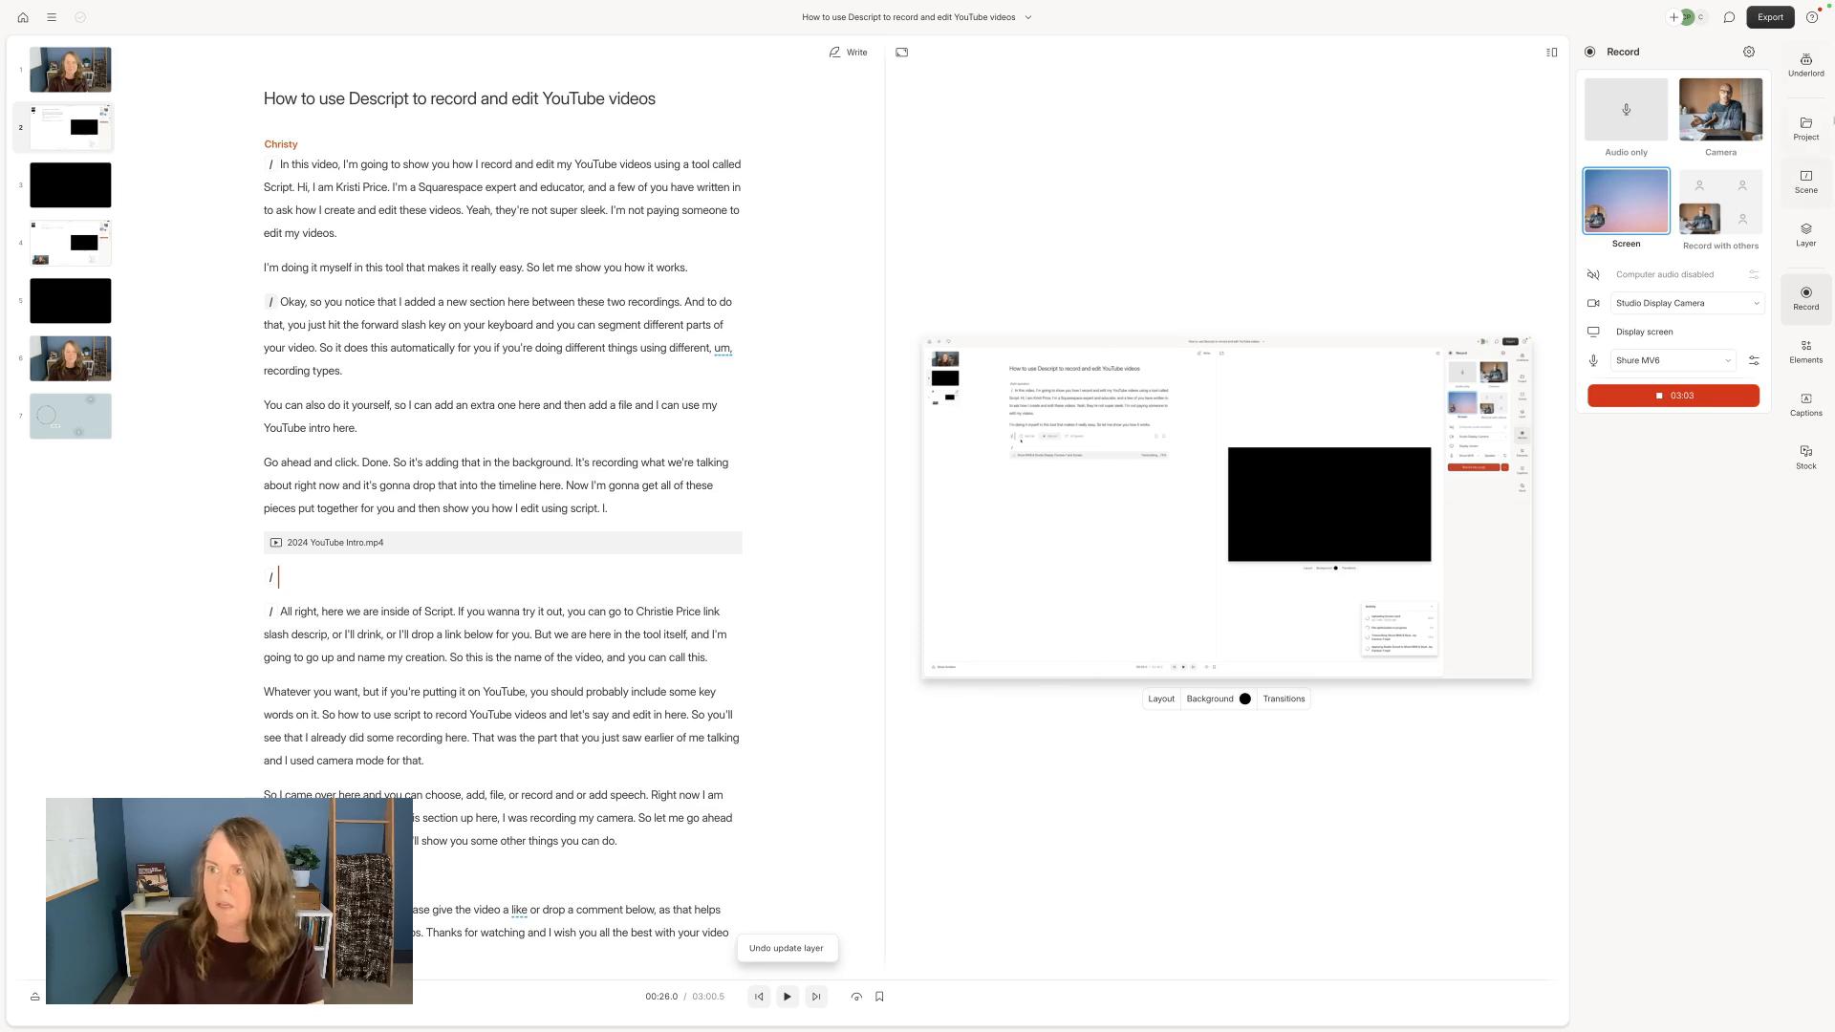
Step: Open the Underlord AI tools and examine the Eye Contact, Shorten word gaps and Remove filler words options
click(1807, 67)
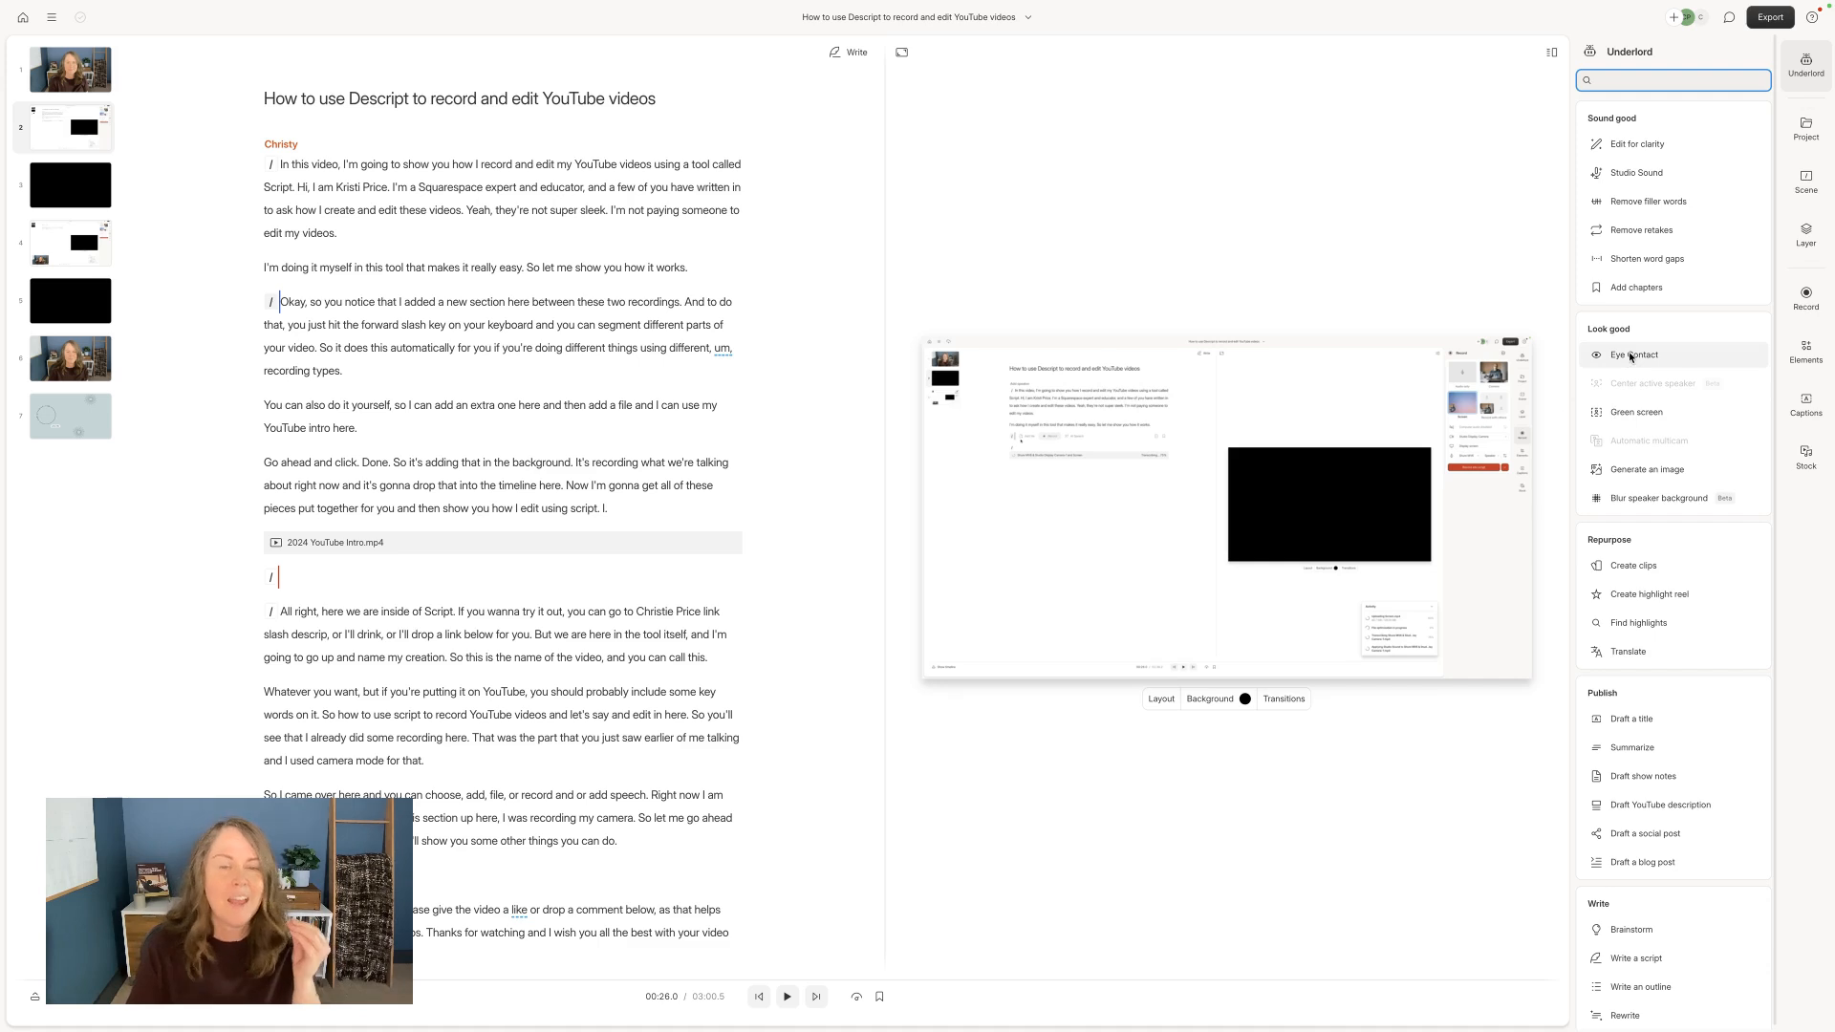
mouse_move(1630, 357)
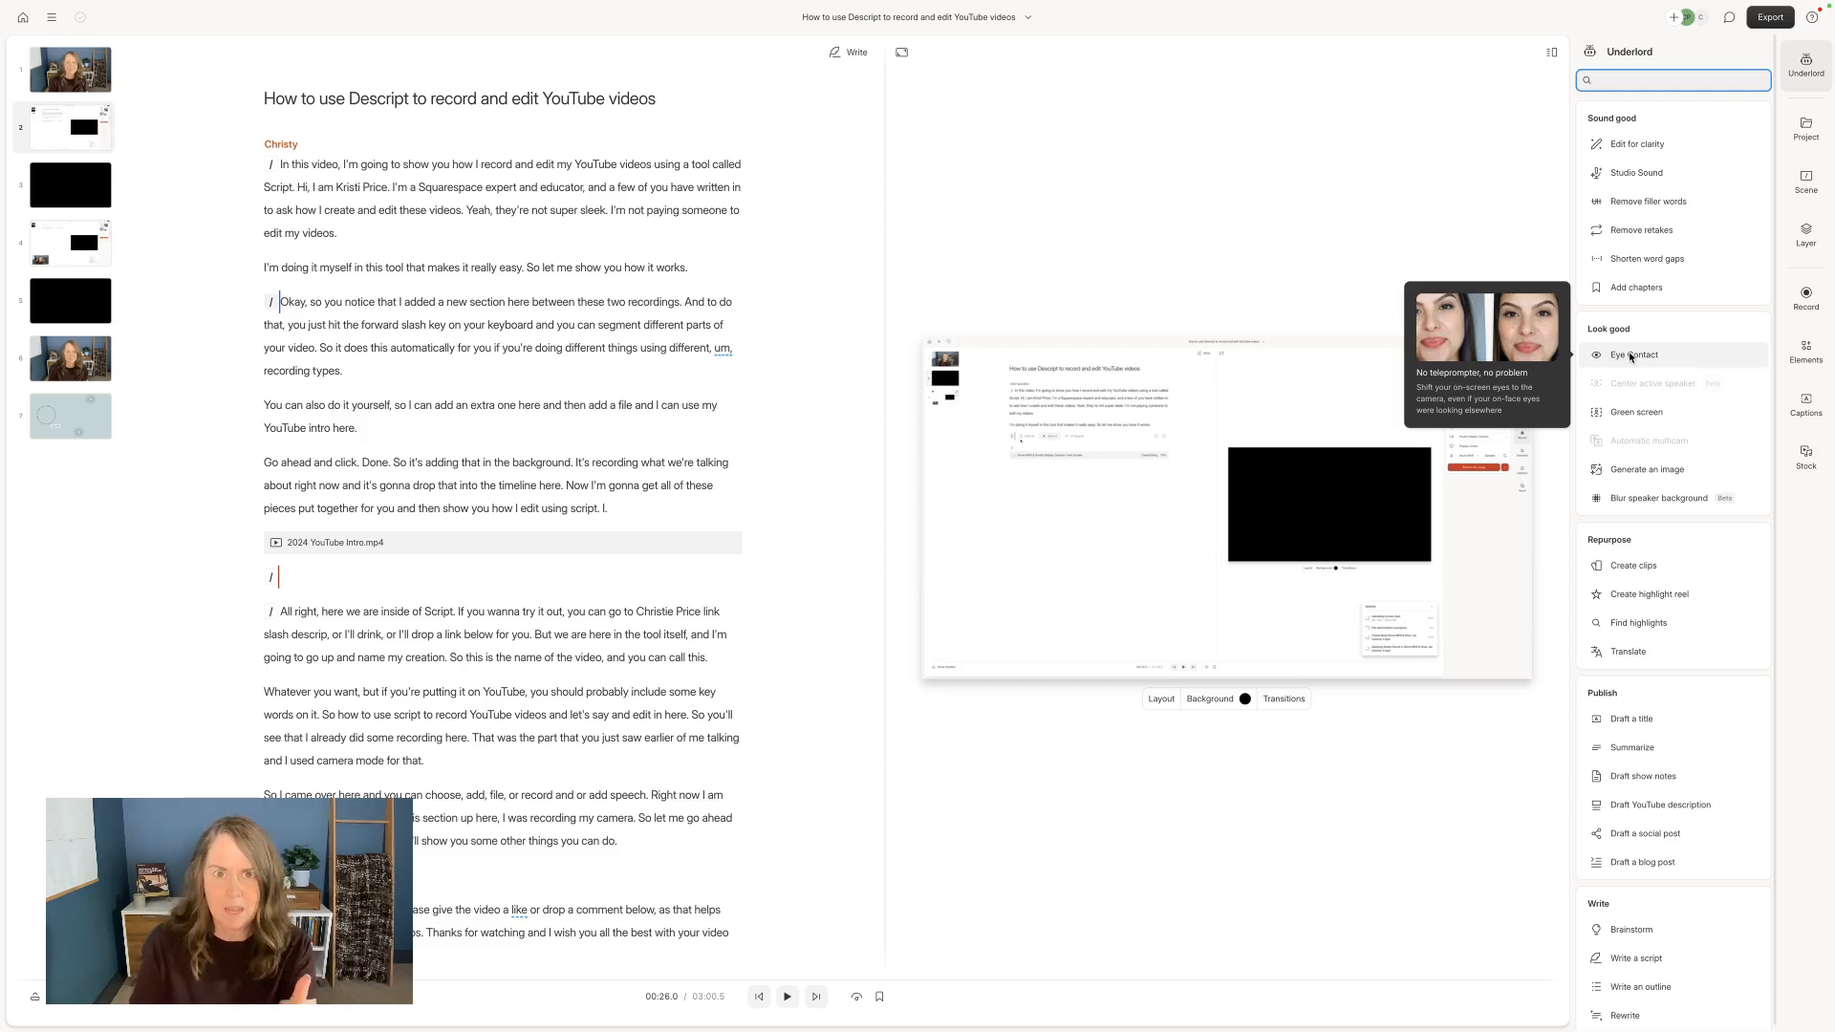
mouse_move(1644, 259)
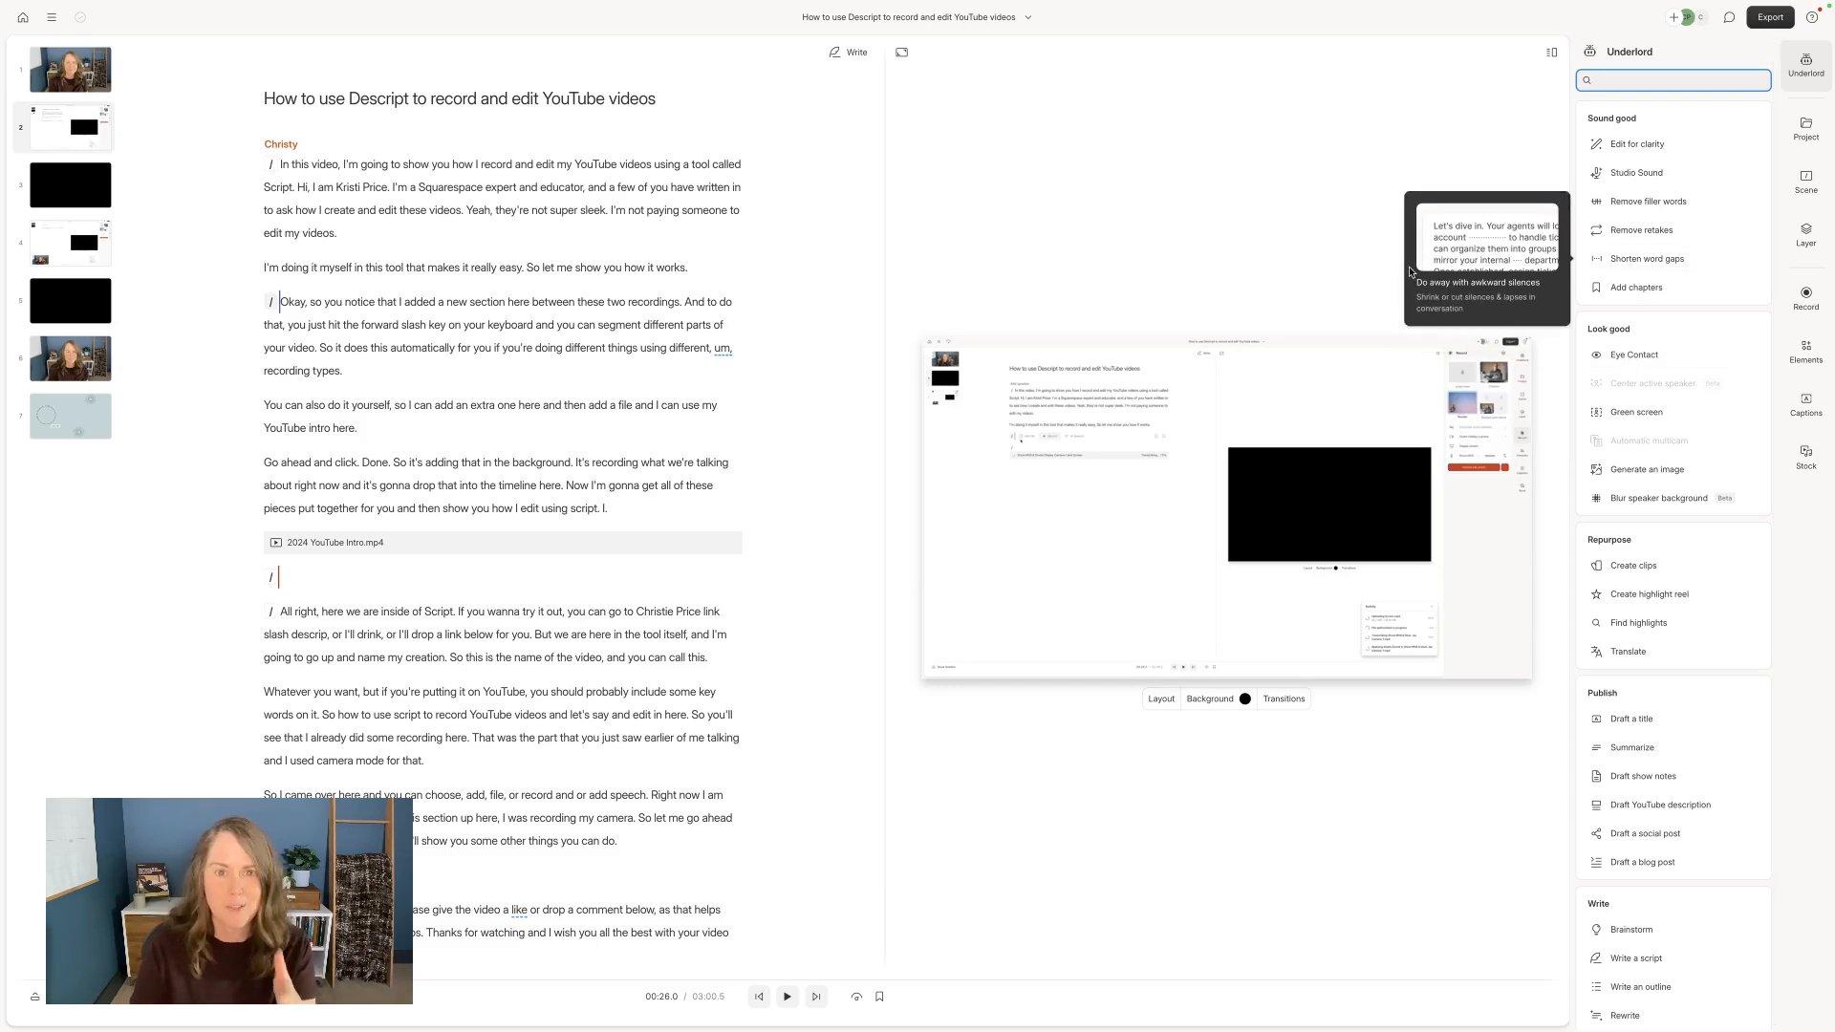
mouse_move(1650, 212)
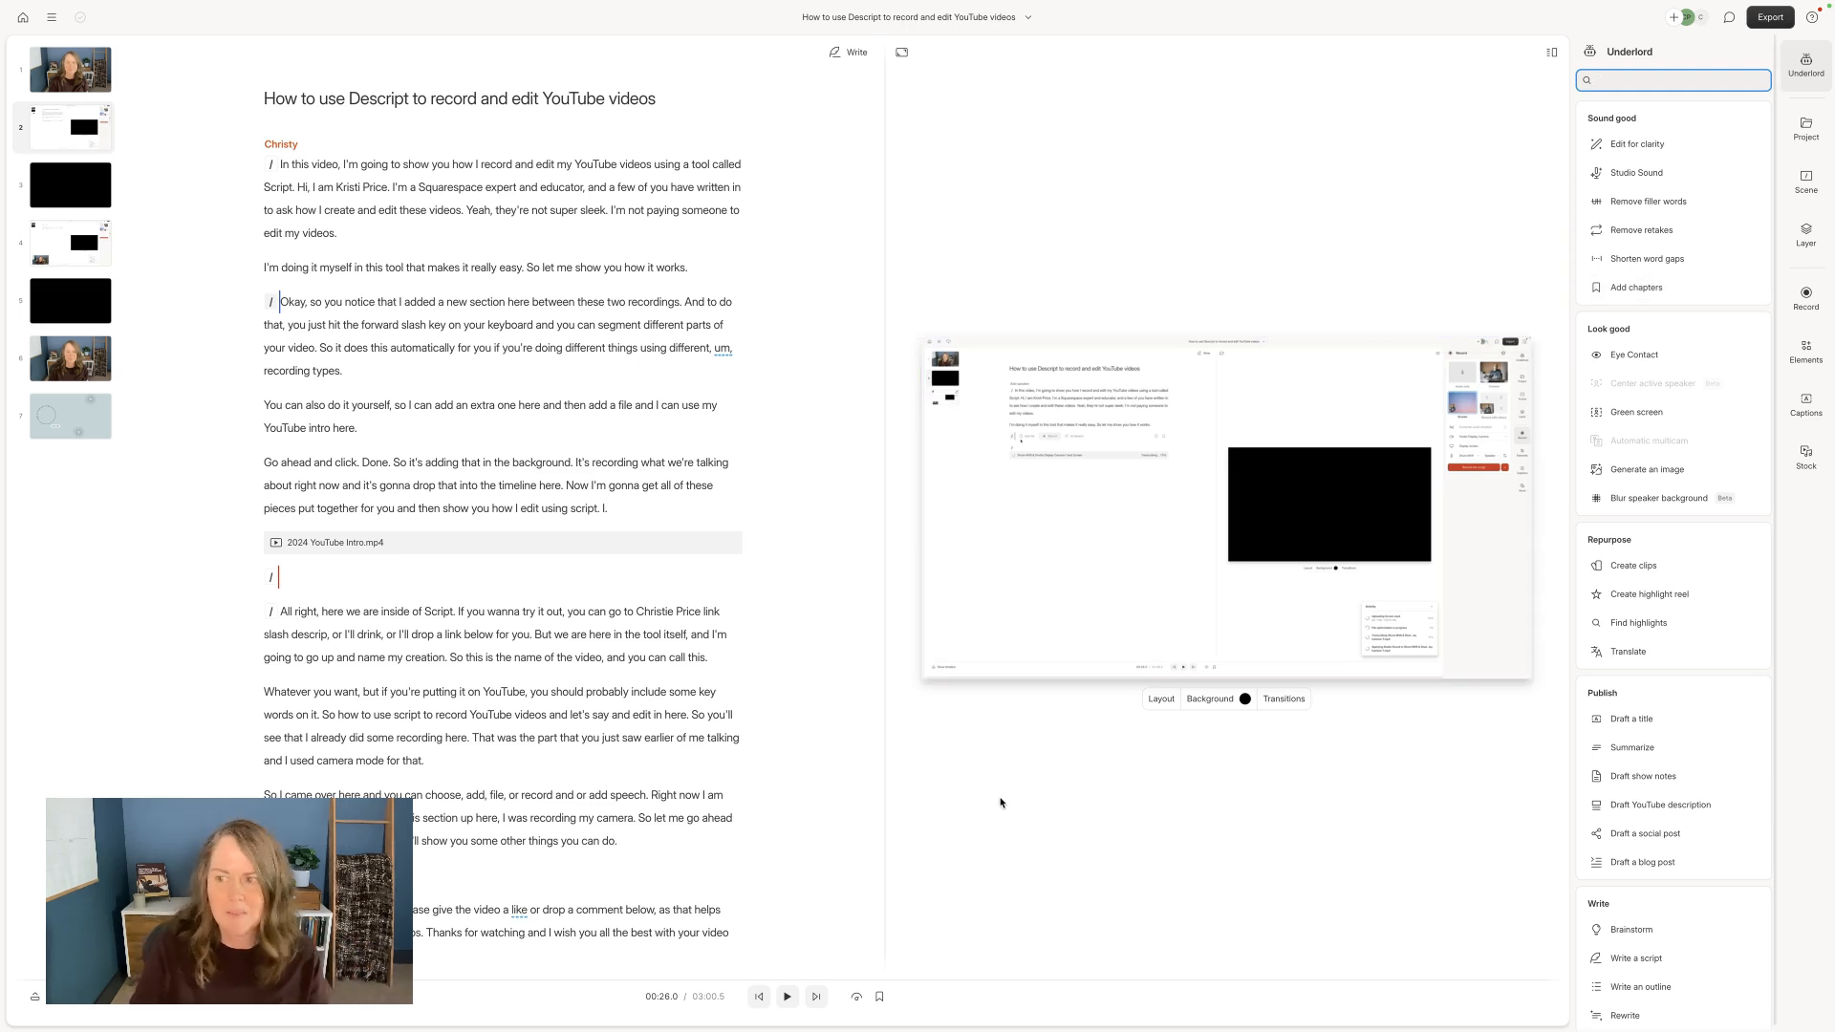
Step: Split the closing camera scene into two with a scene break just before "Thanks for watching"
click(702, 819)
scroll(623, 669, down, 2)
scroll(621, 676, up, 2)
click(467, 612)
click(96, 364)
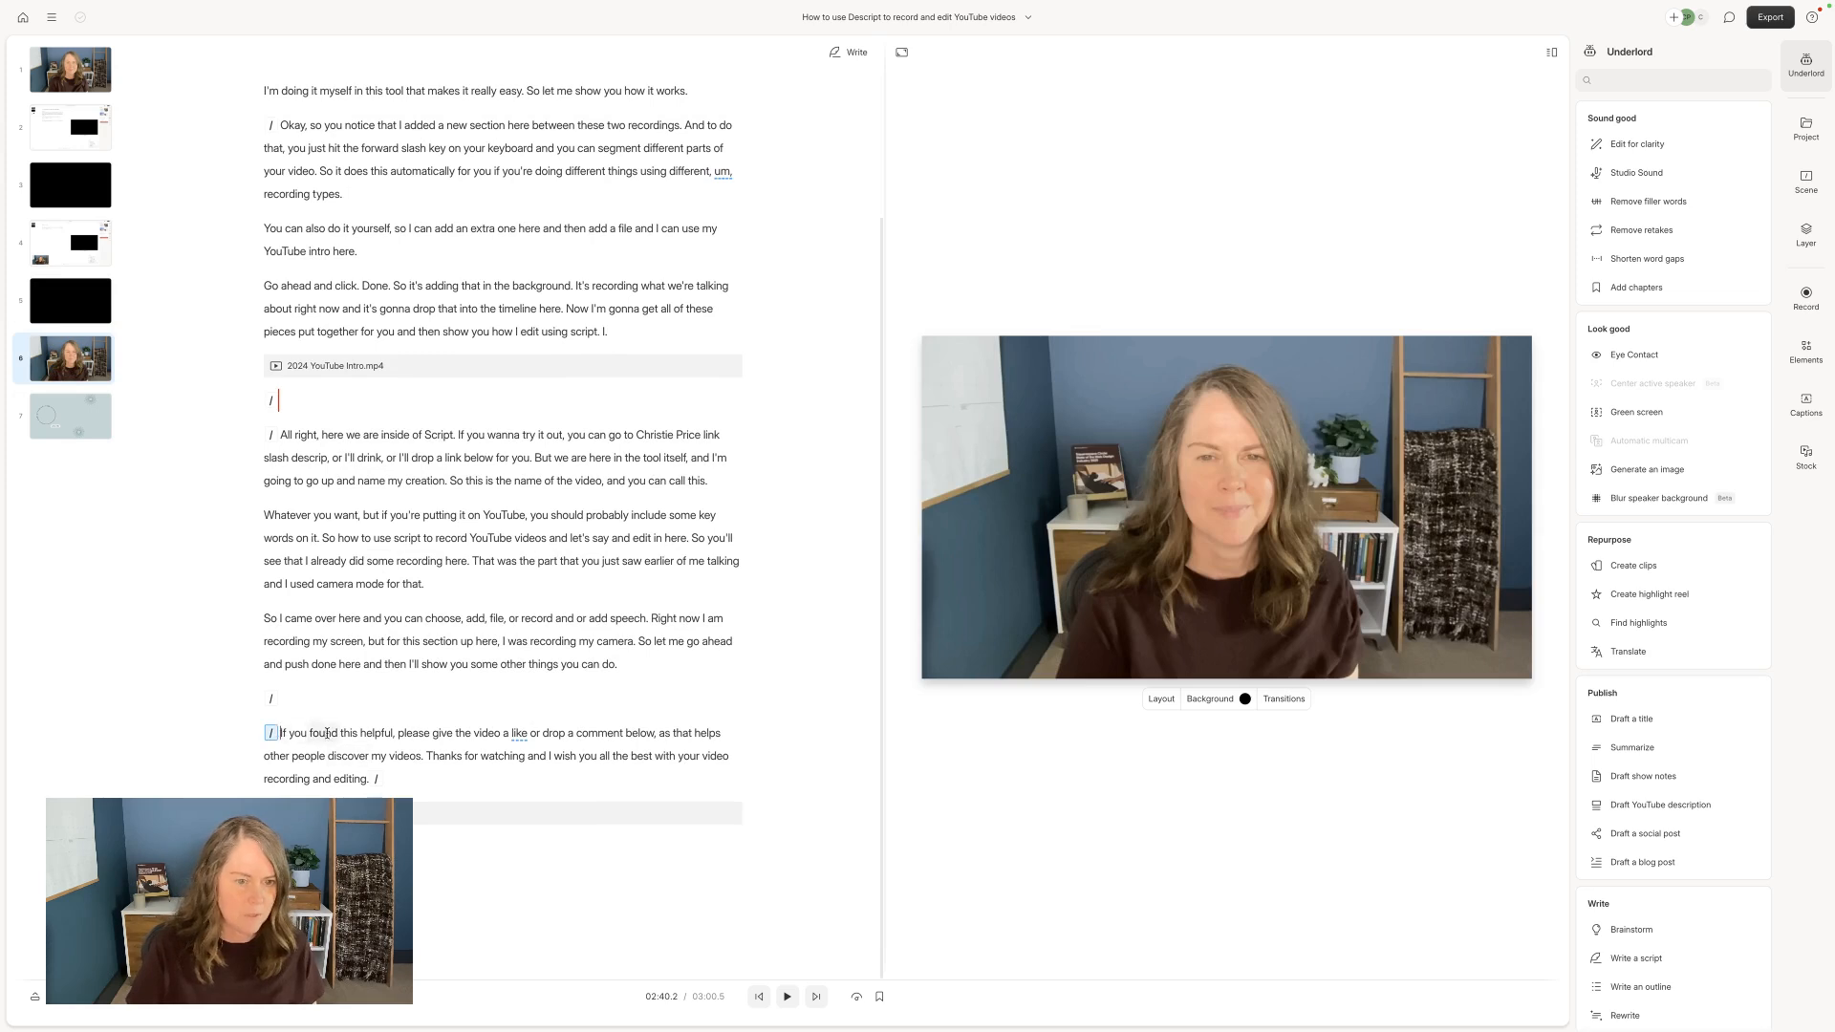
click(429, 760)
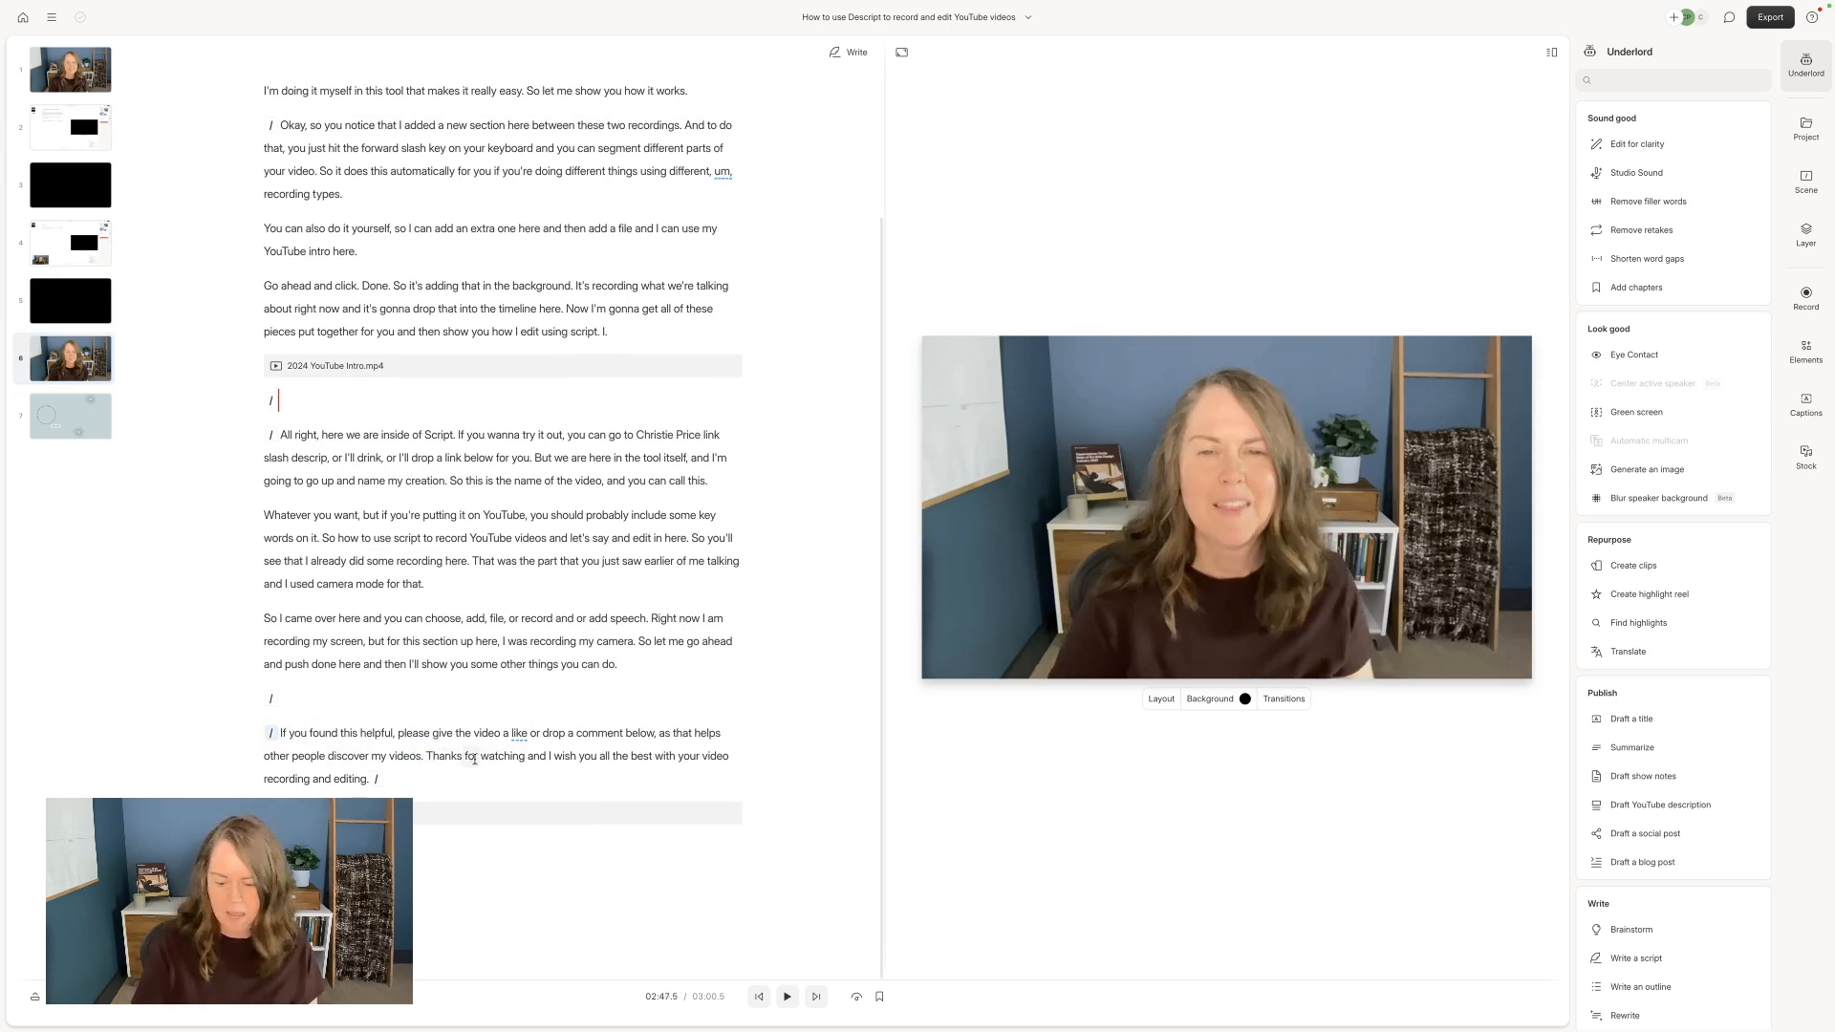
key(slash)
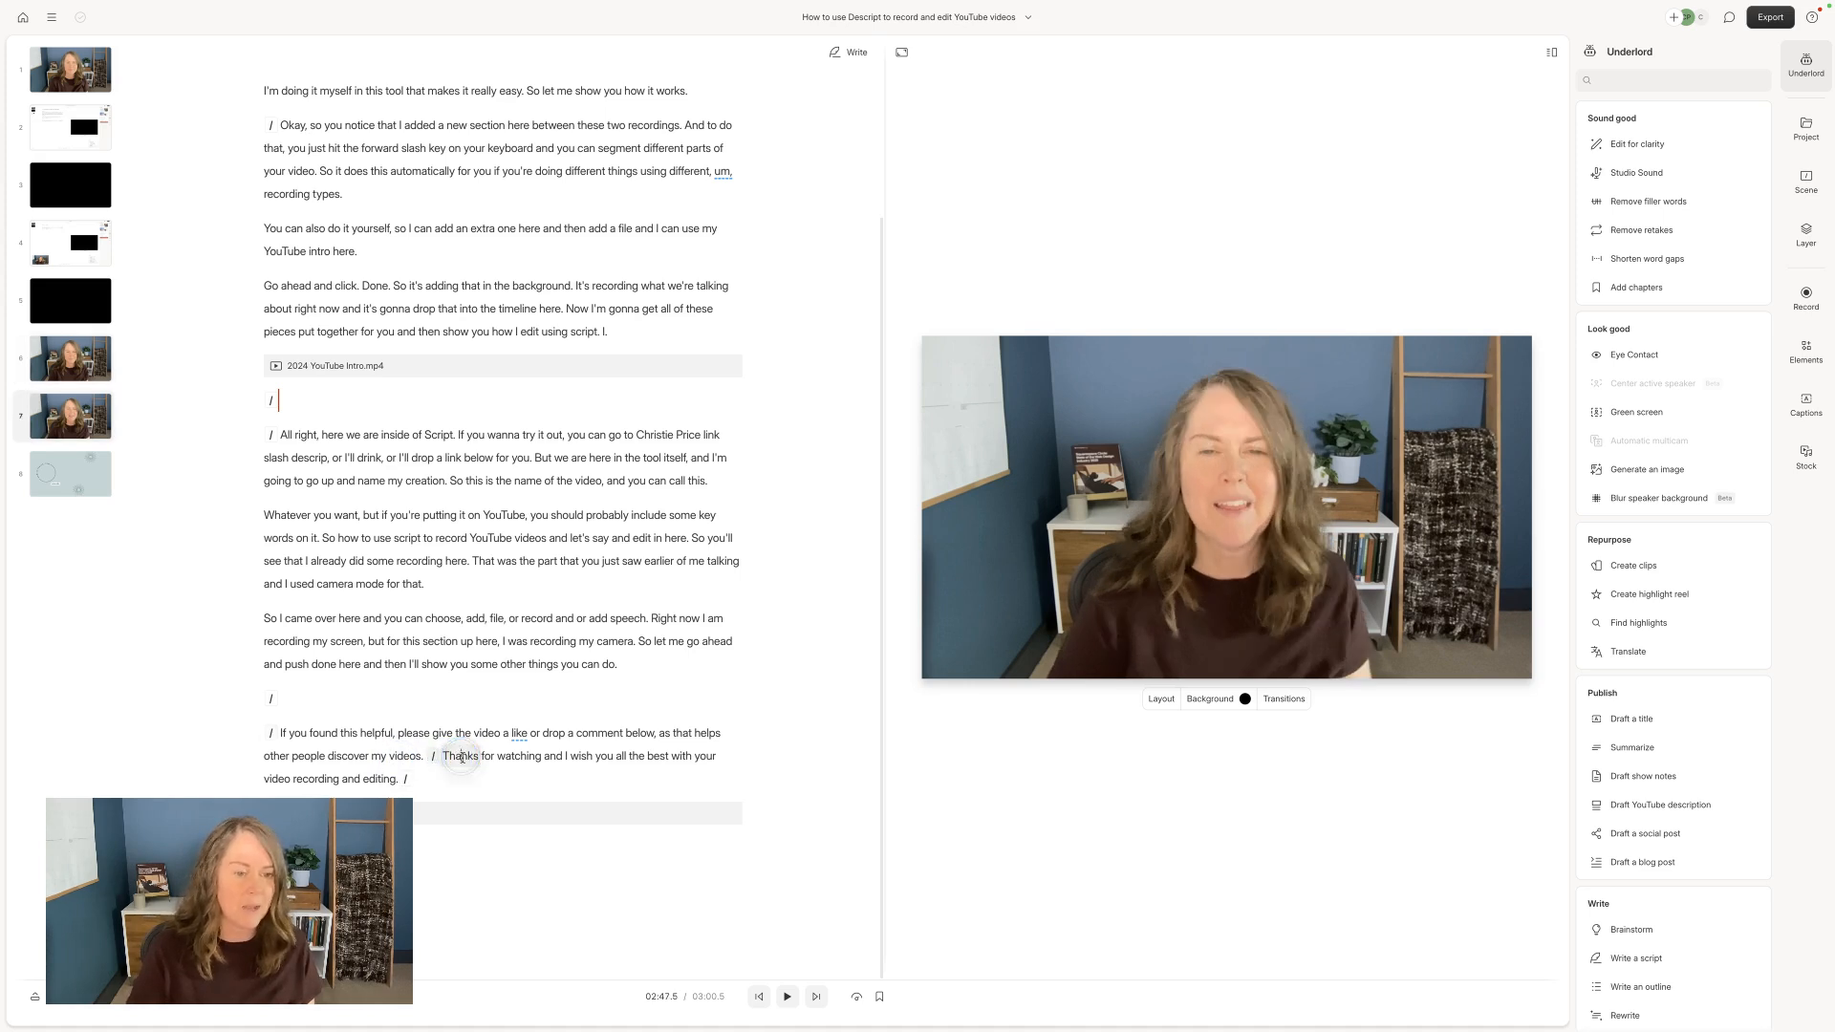
Step: Select the camera footage in the new closing scene and play back the cut from the word "videos"
click(1123, 569)
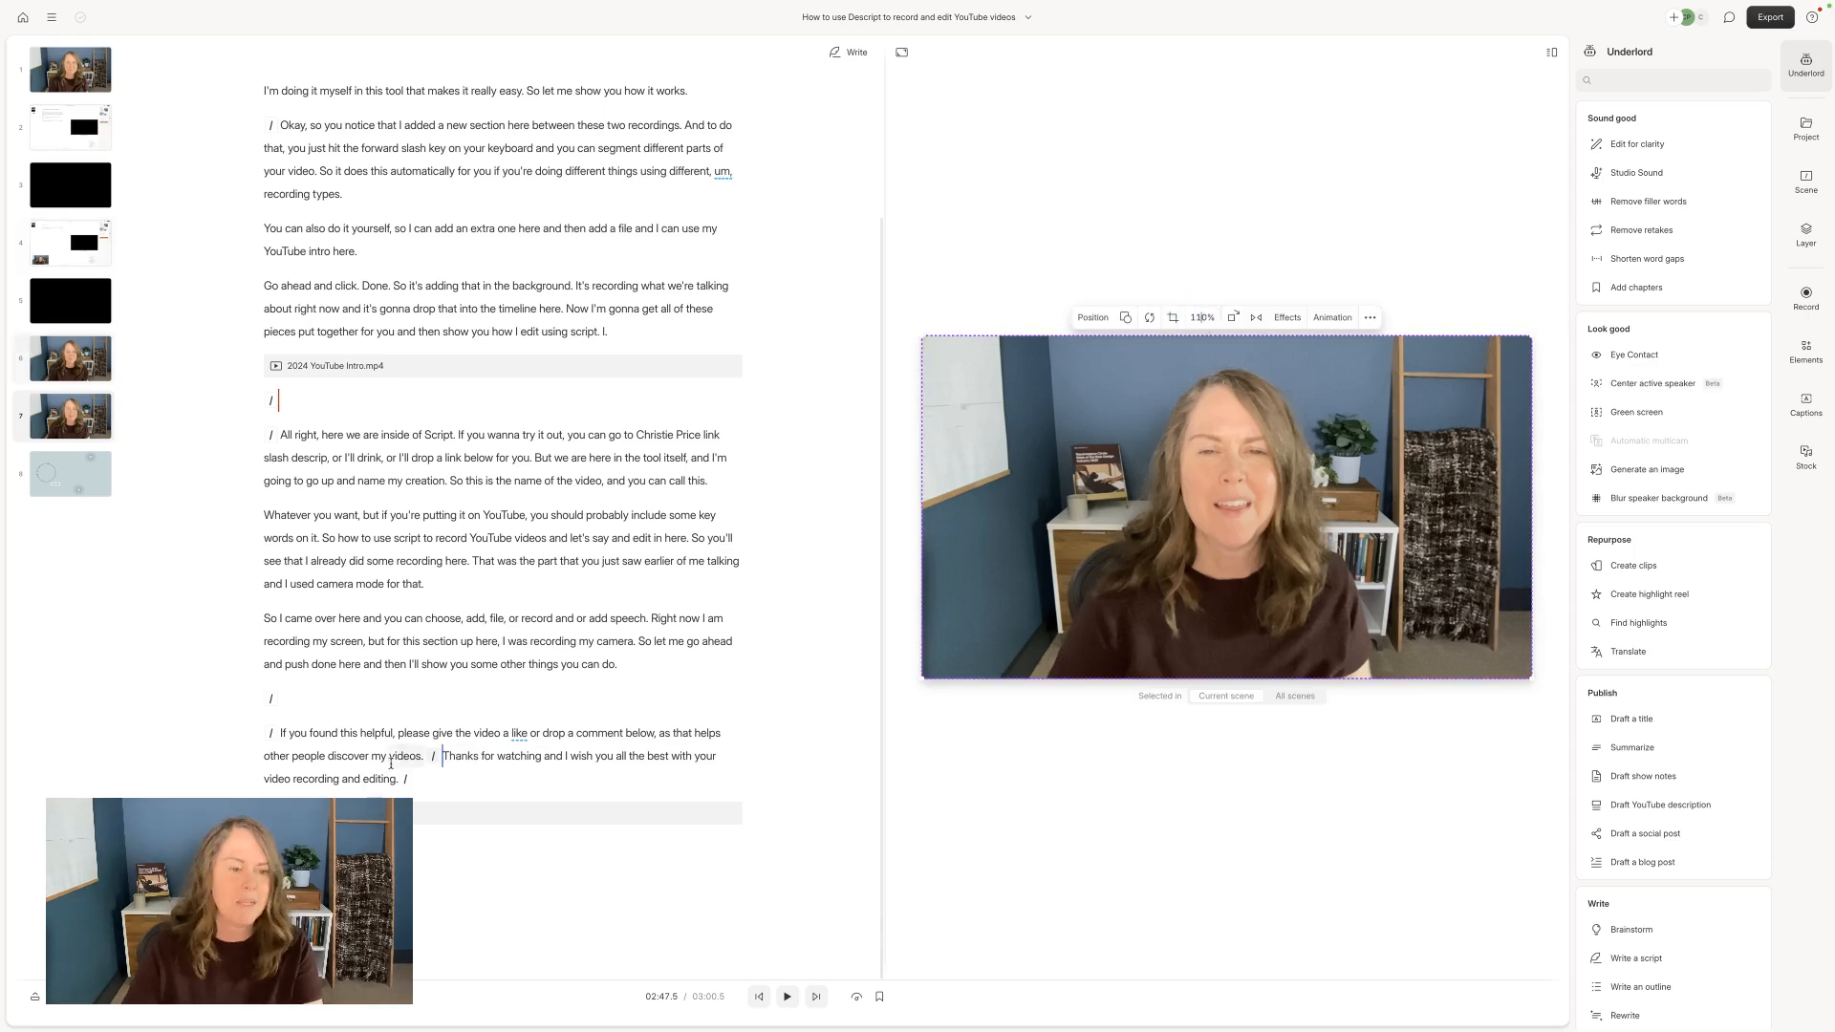
click(392, 756)
click(789, 998)
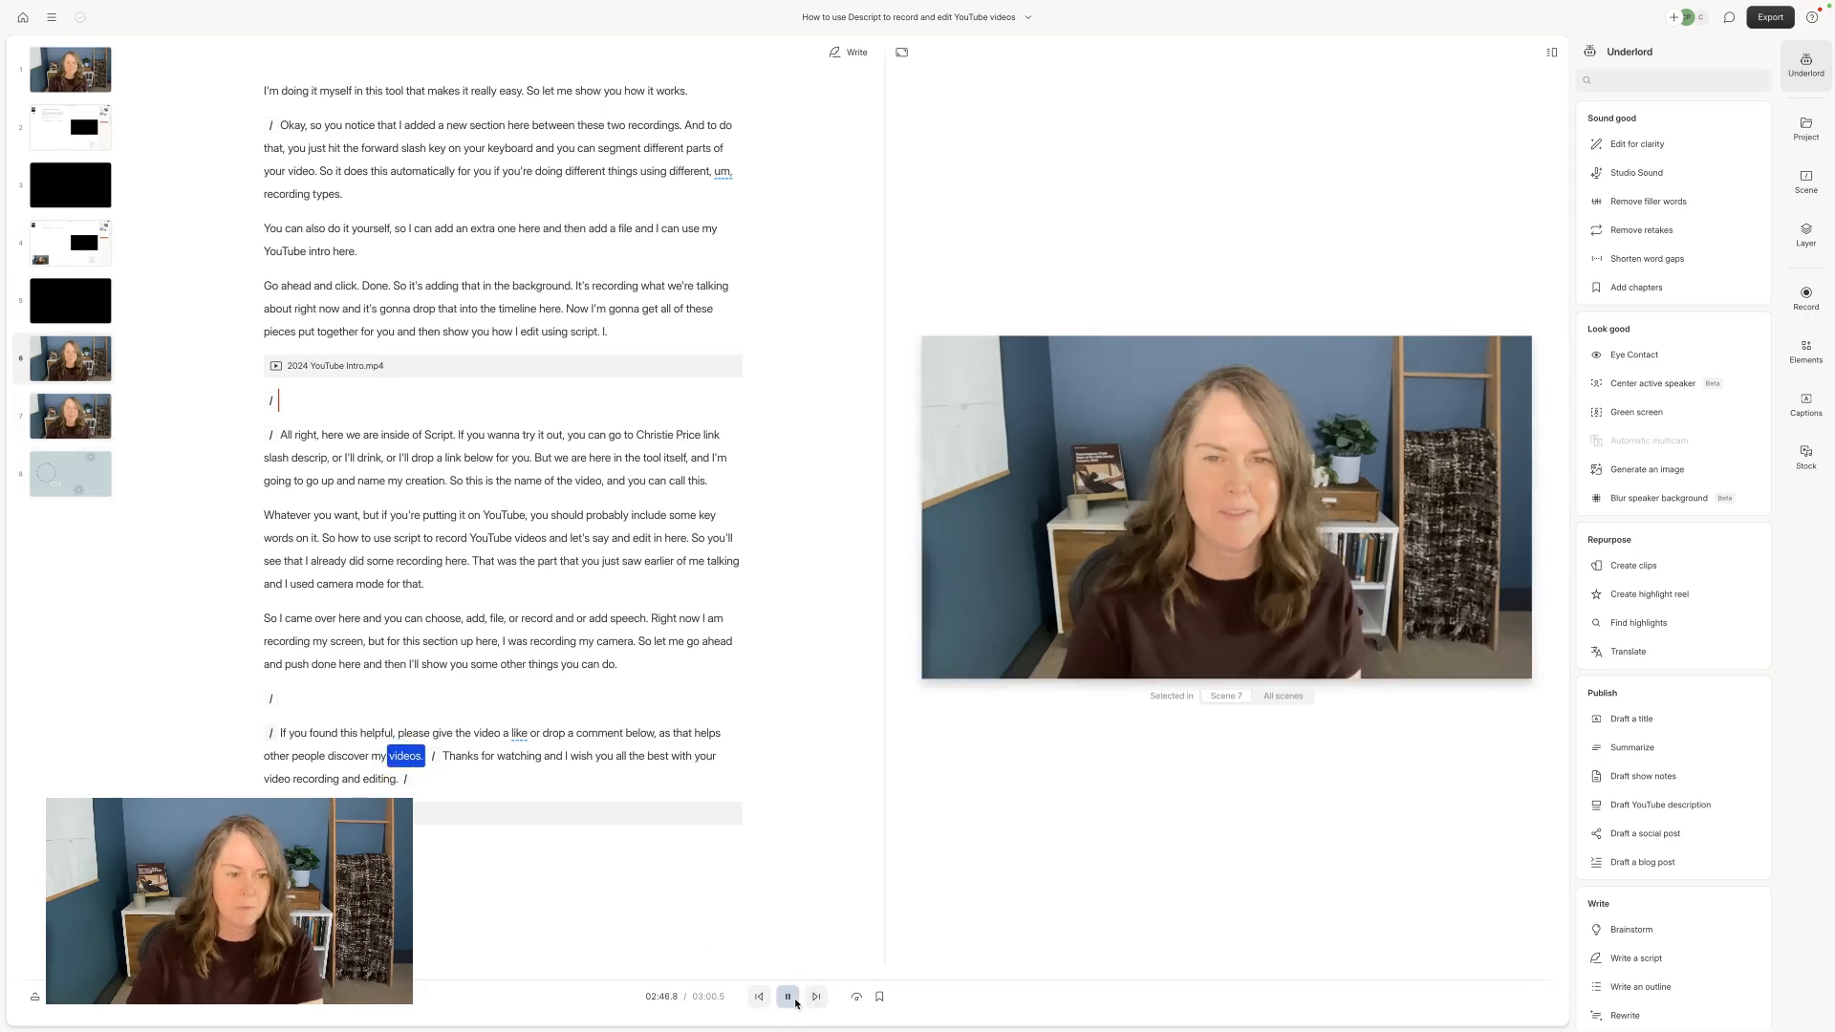
click(789, 997)
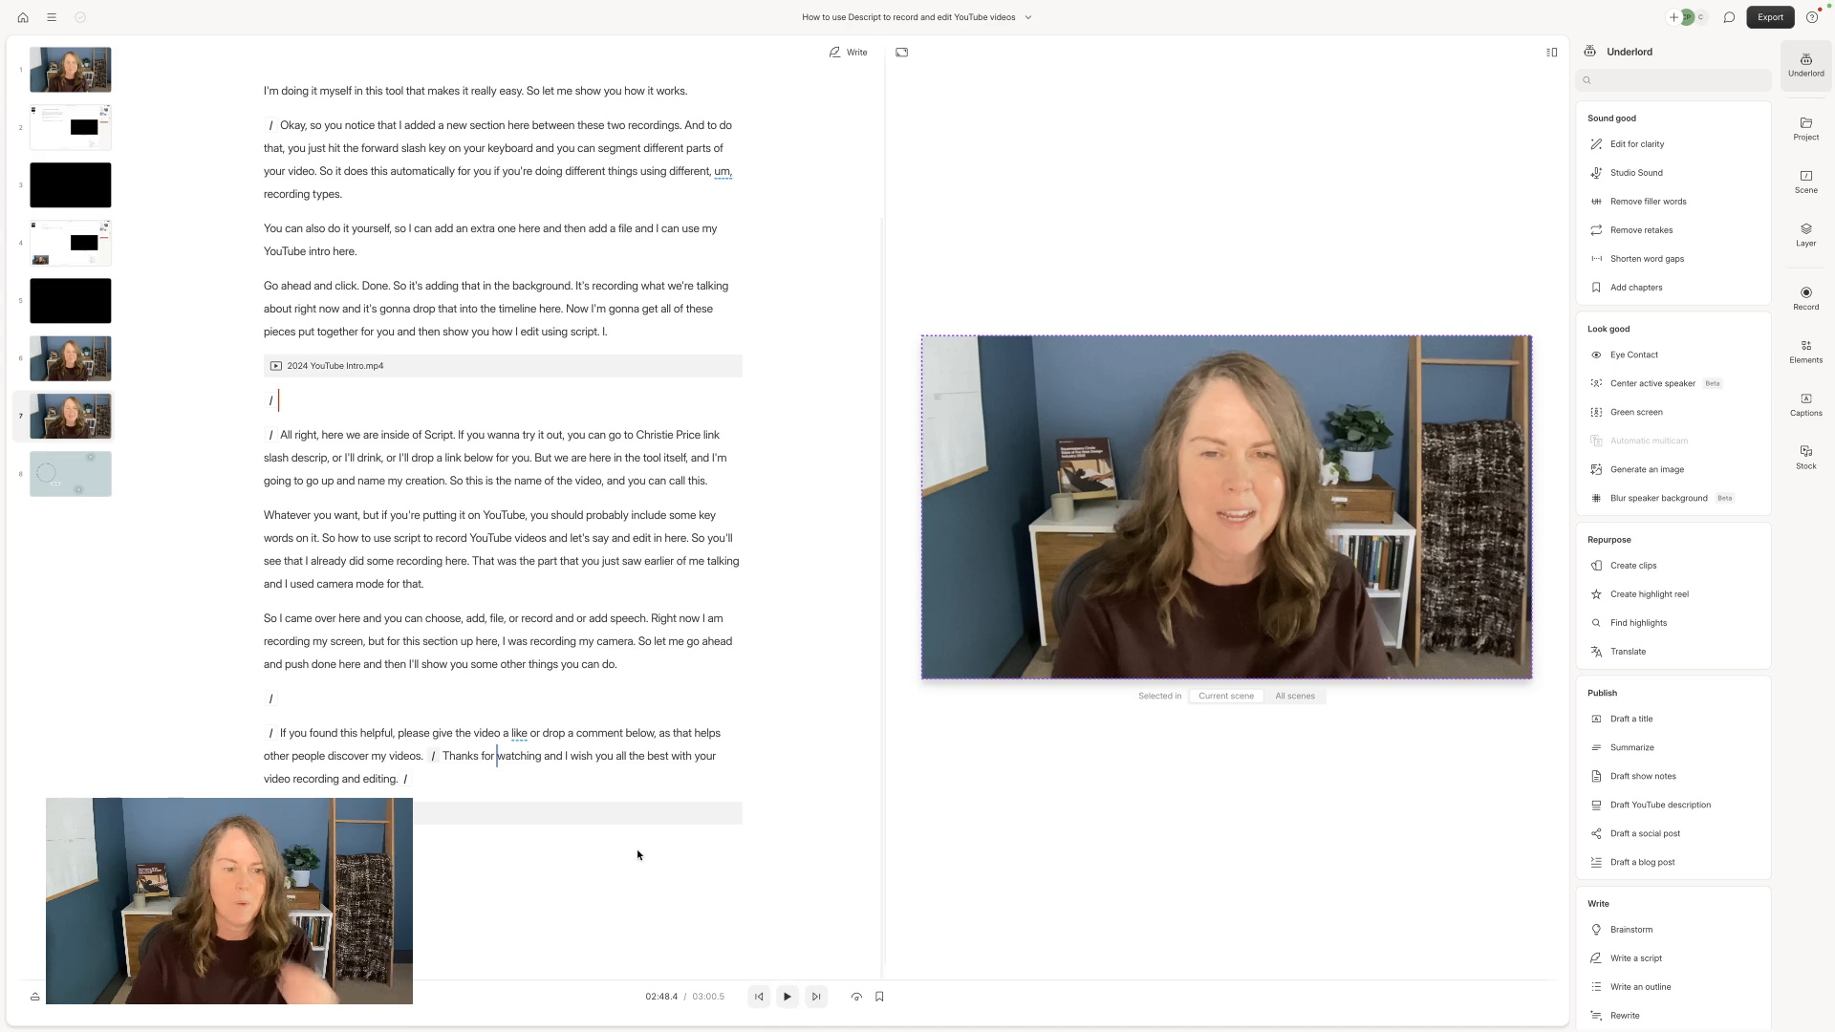
Step: Remove the scene break before "Thanks for watching" to merge the closing camera scene again
key(Delete)
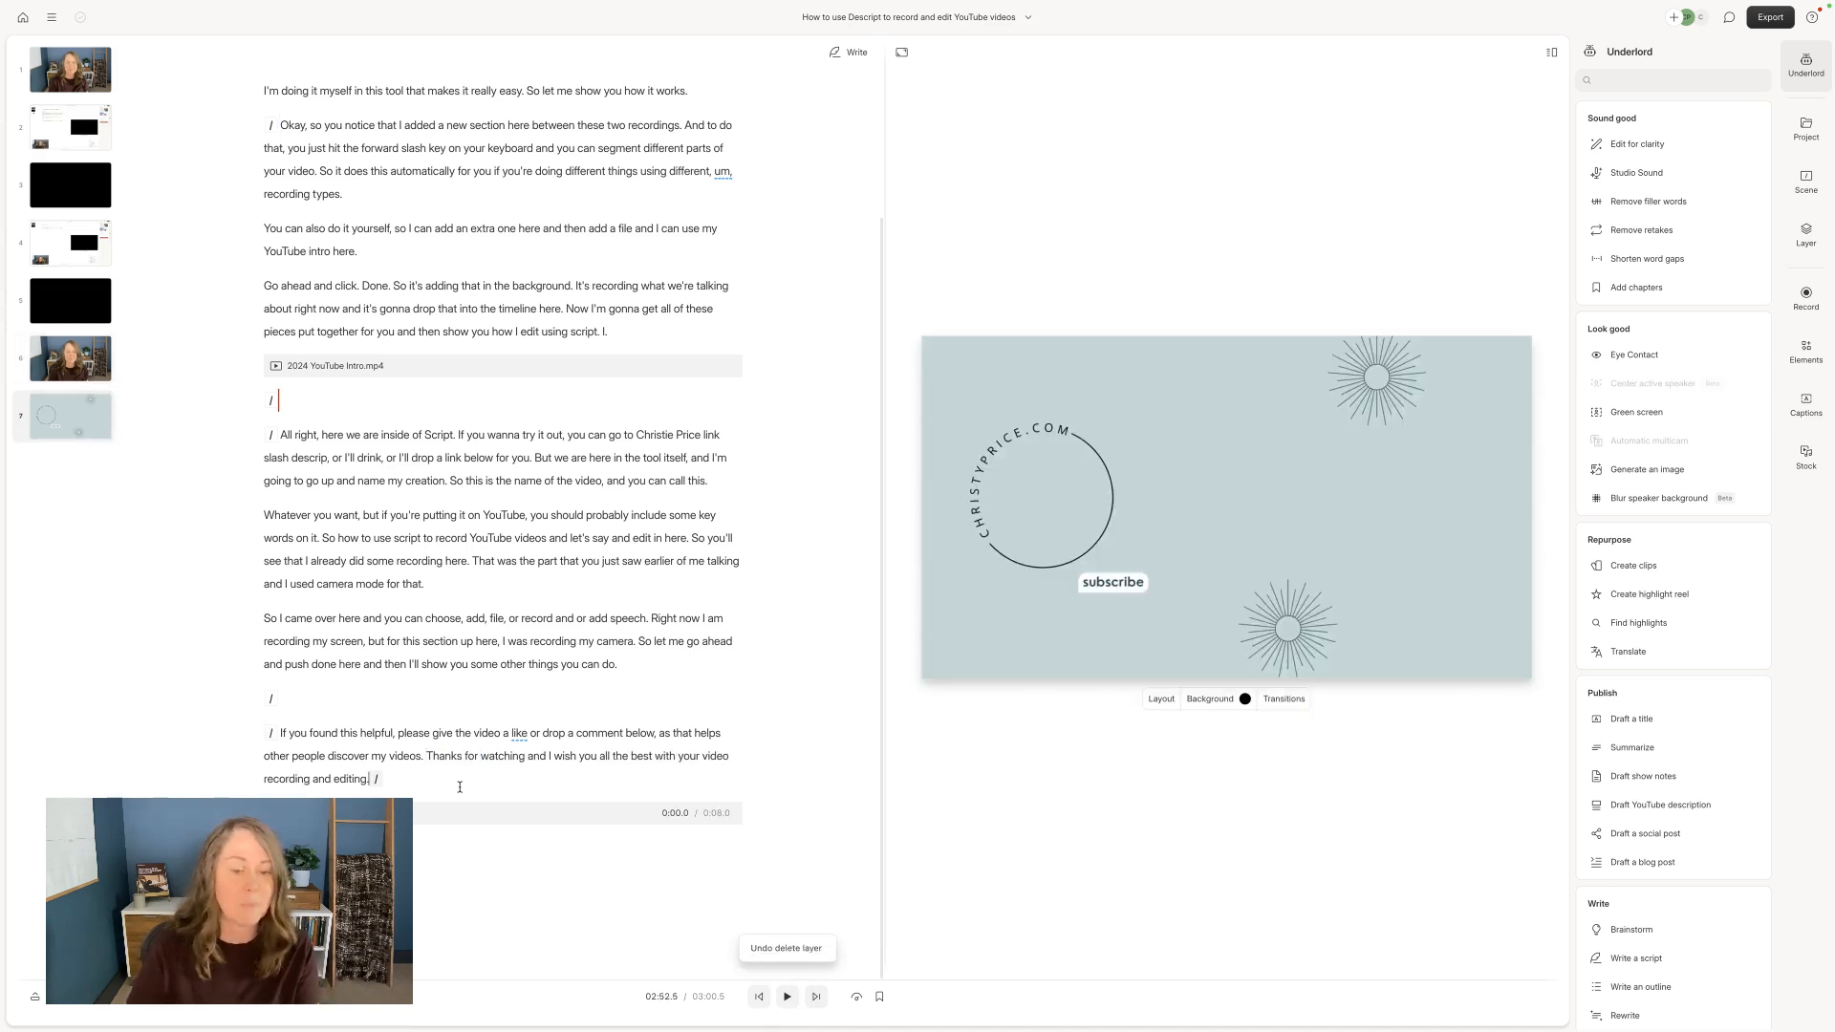
scroll(434, 557, up, 2)
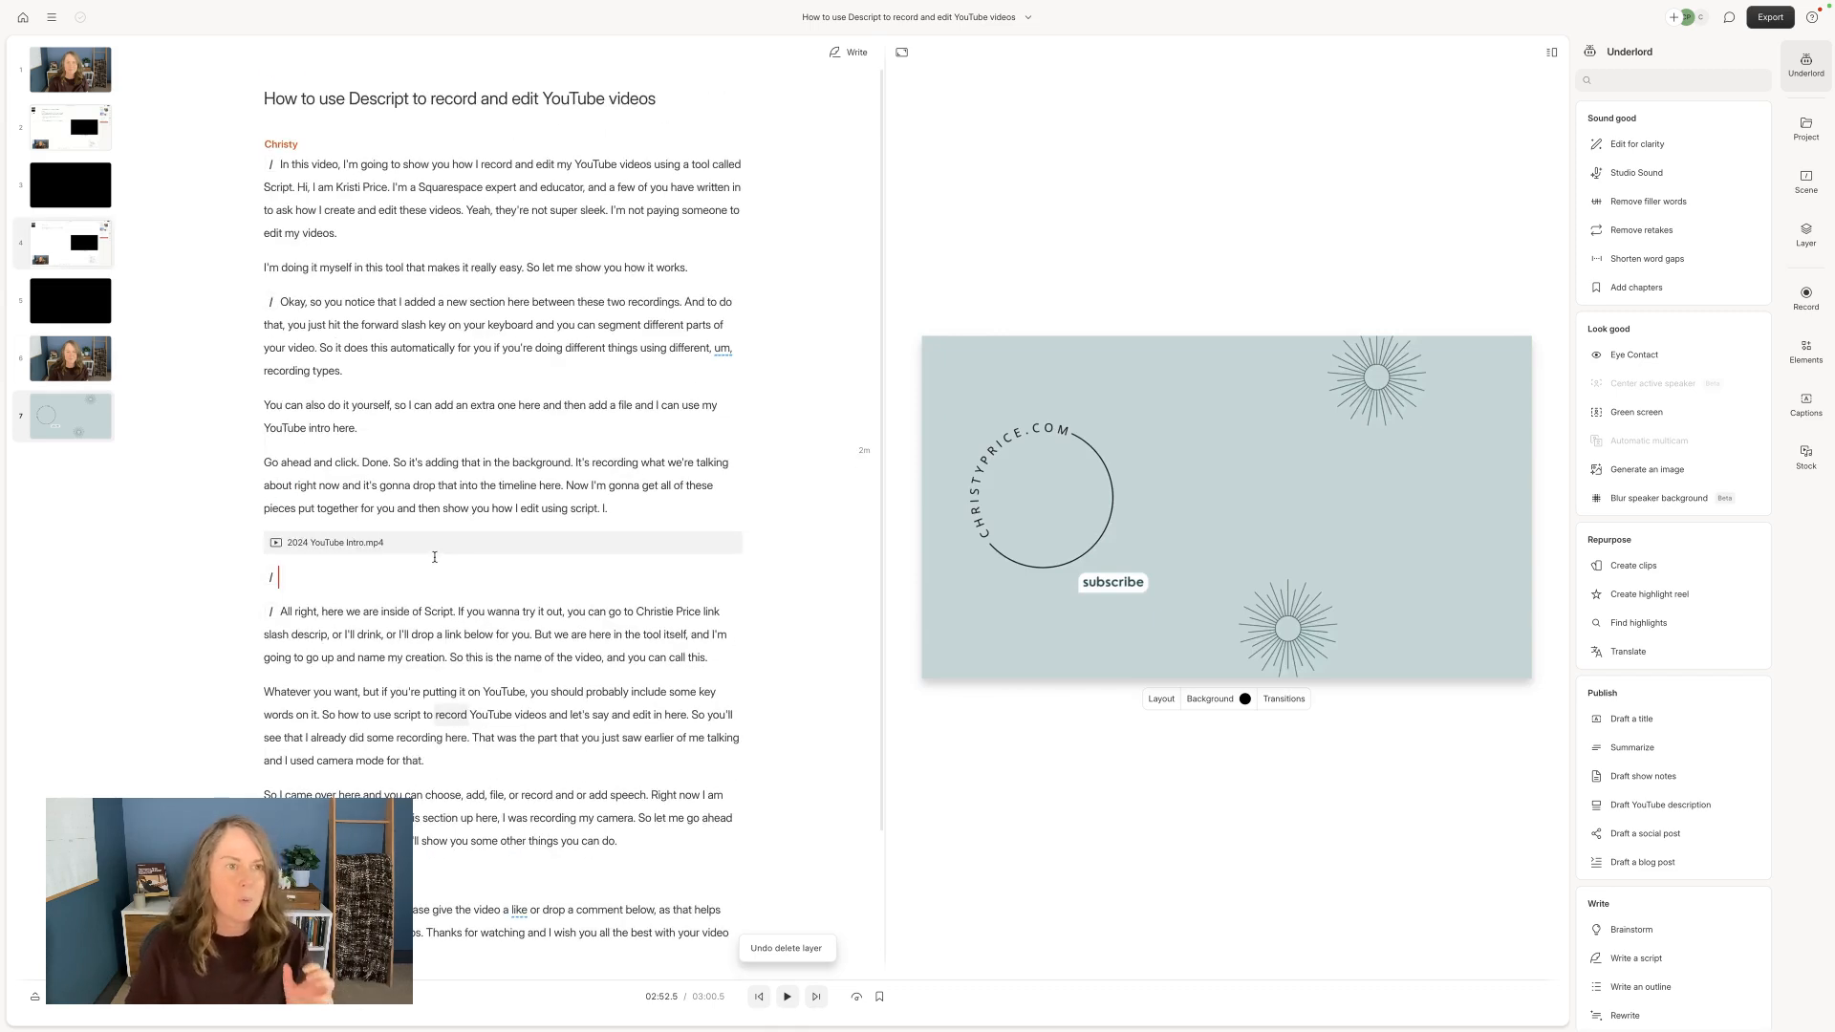